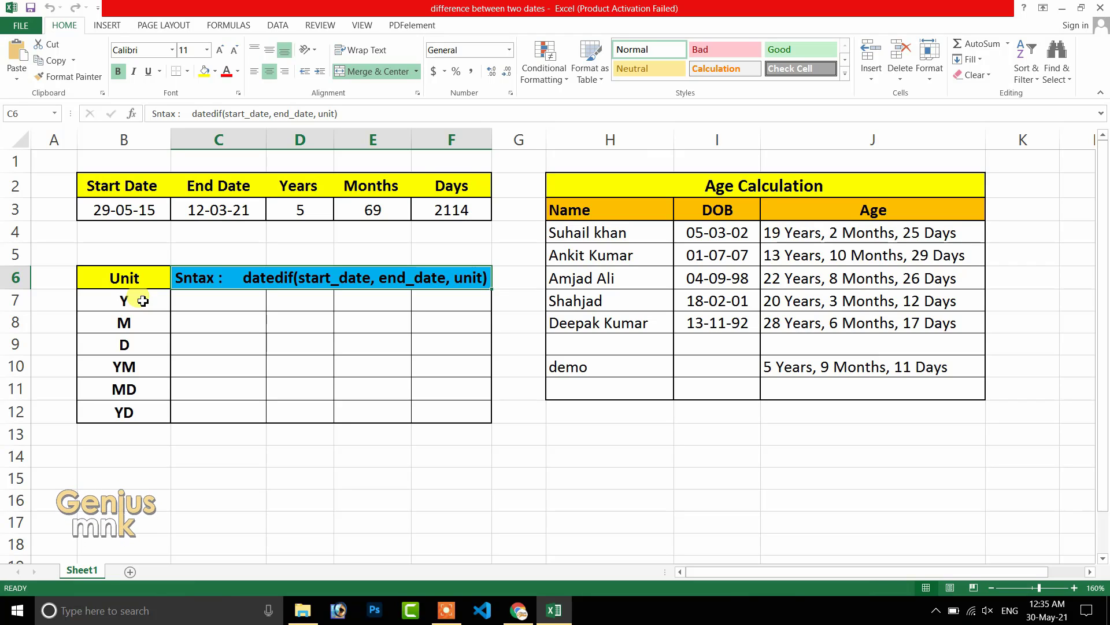
Step: Try the formula =TODAY() in cell C14 below the unit table, and clear that cell again
{"action": "left_click", "coordinate": [130, 303]}
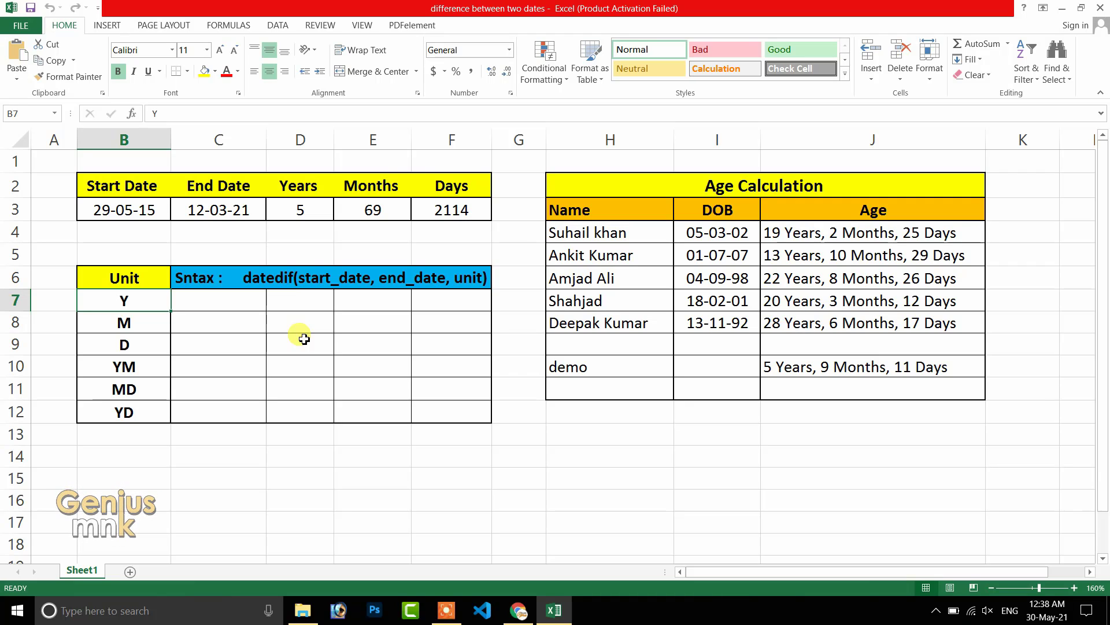
{"action": "left_click", "coordinate": [241, 456]}
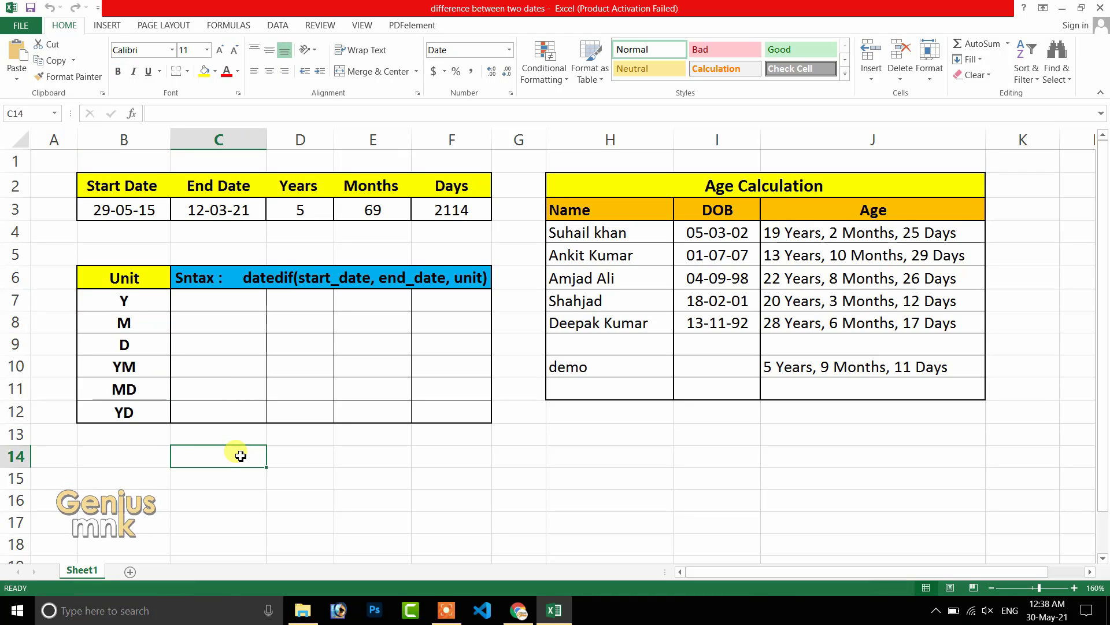
{"action": "type", "text": "=tod"}
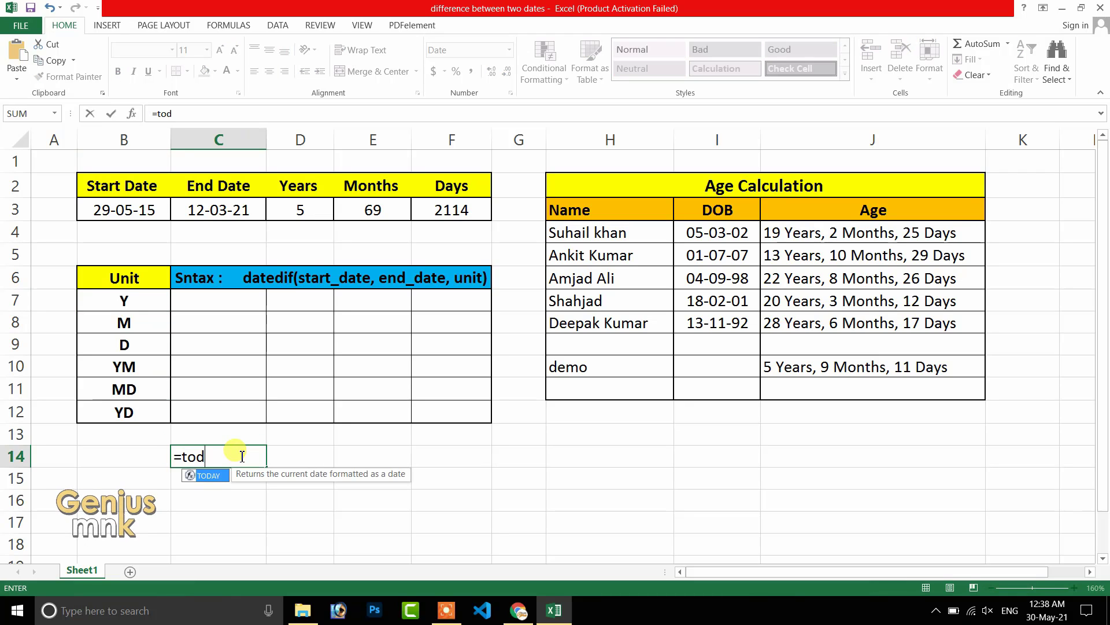
{"action": "type", "text": "ay()"}
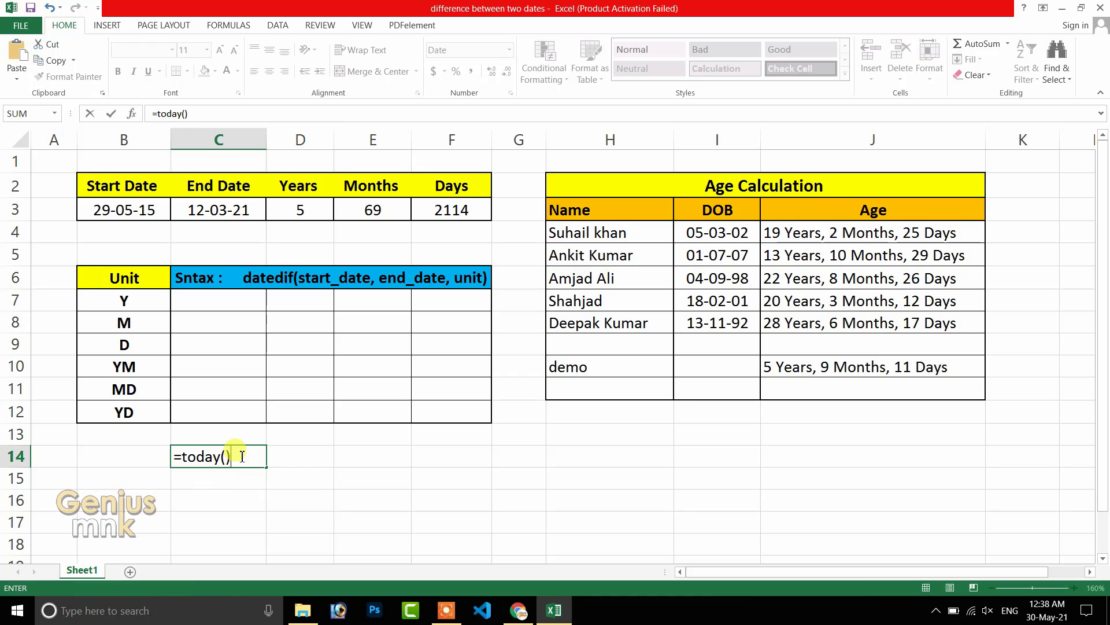
{"action": "key", "text": "Return"}
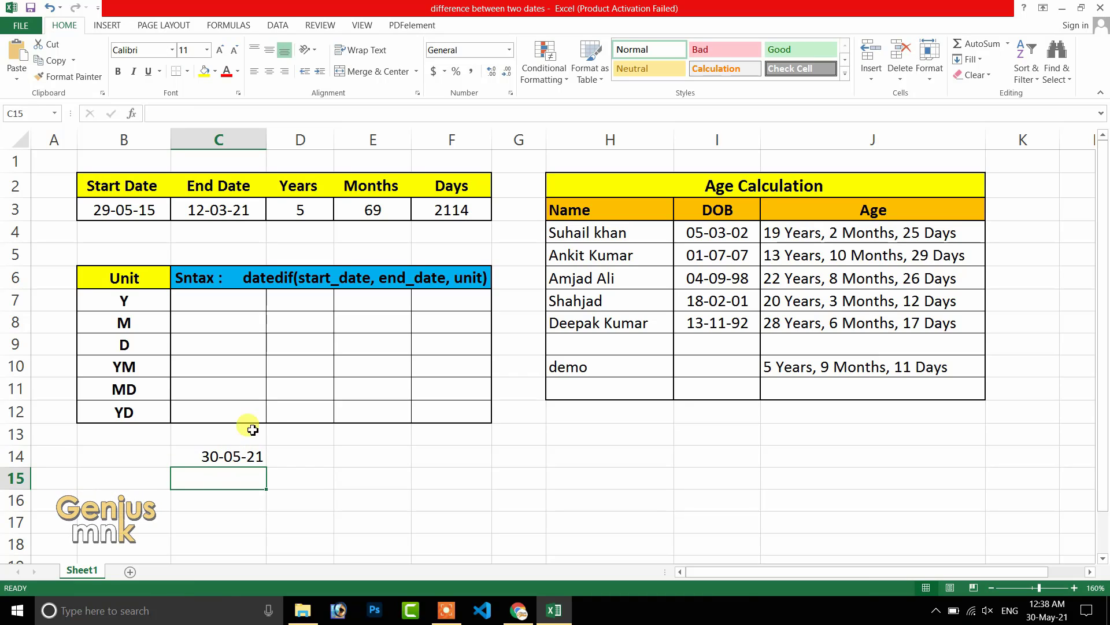
{"action": "left_click", "coordinate": [228, 453]}
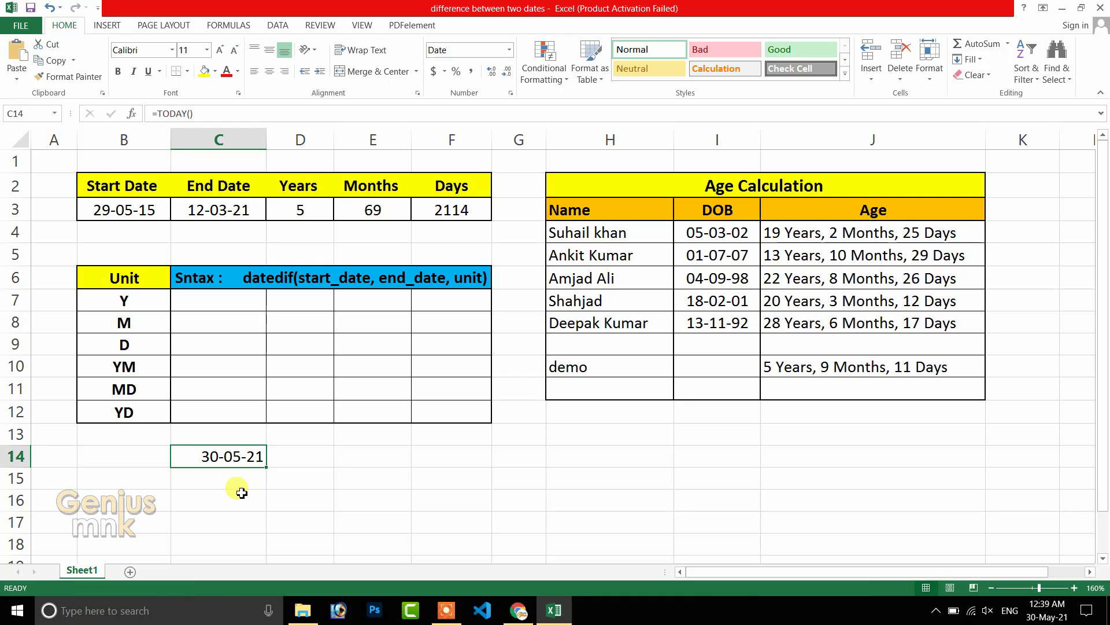
{"action": "key", "text": "Delete"}
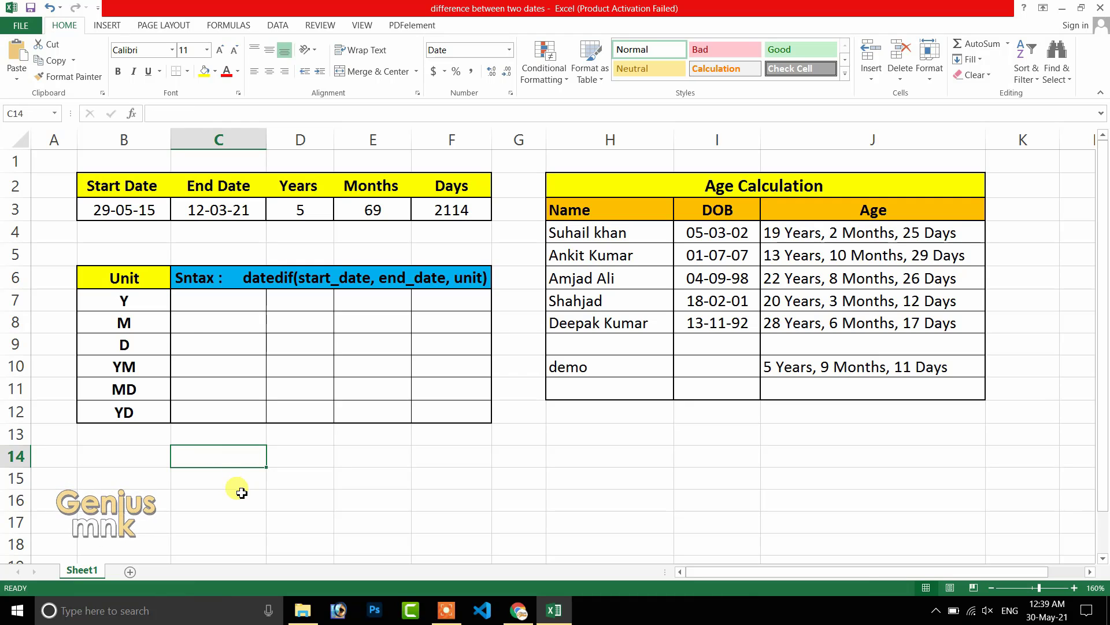
{"action": "left_click", "coordinate": [117, 211]}
{"action": "left_click", "coordinate": [207, 205]}
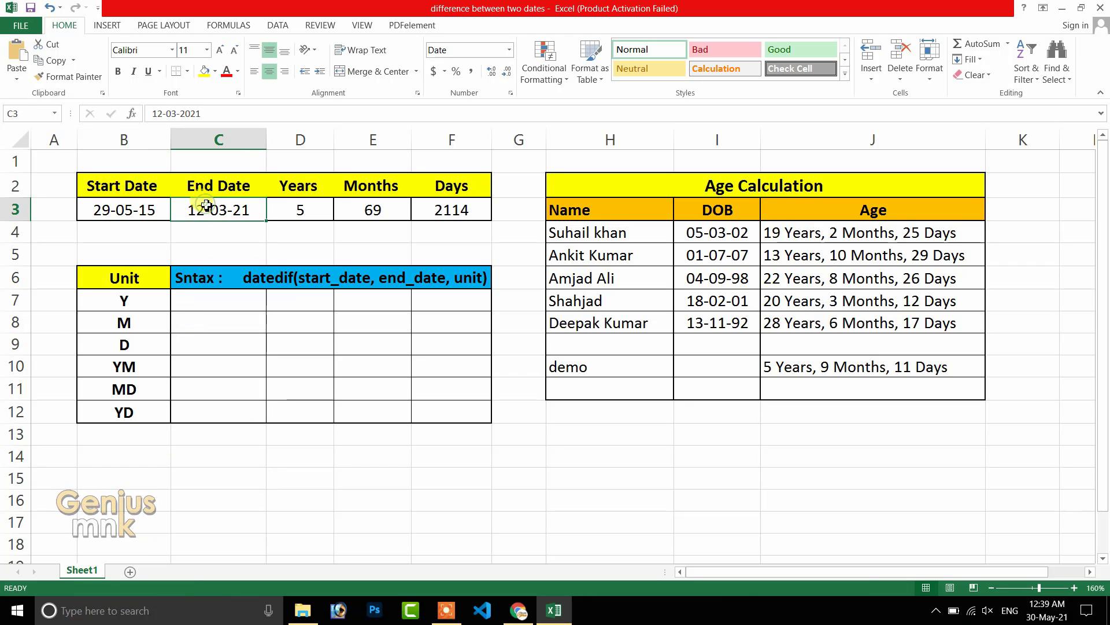
{"action": "left_click", "coordinate": [267, 279]}
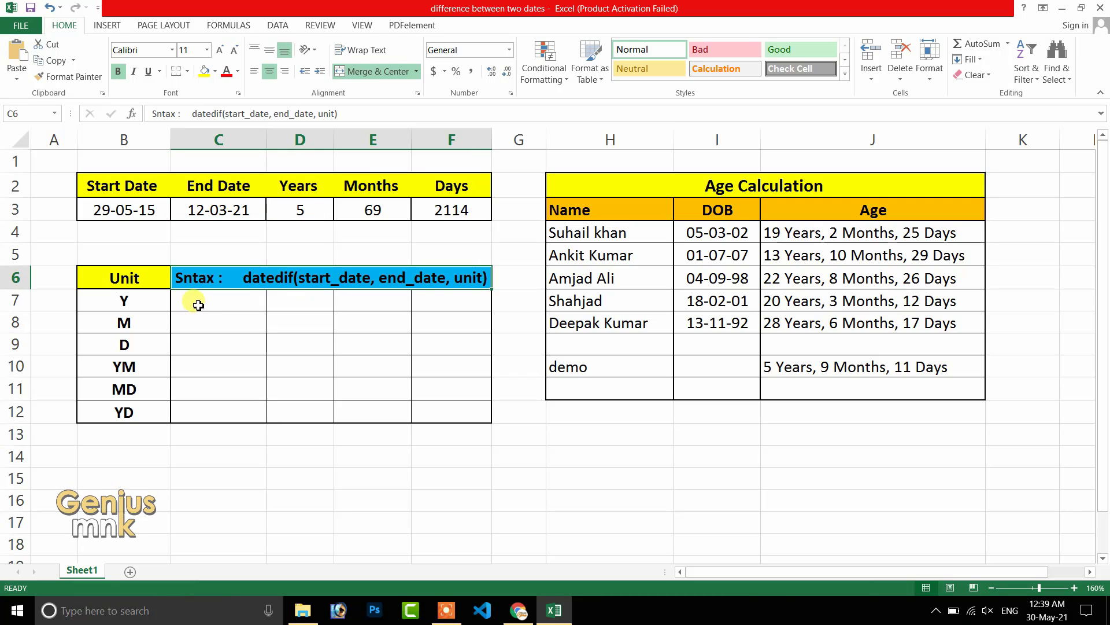
Step: Enter =datedif(B3,C3,"y") in cell C7 to calculate the full years between the start and end dates
{"action": "left_click", "coordinate": [202, 299]}
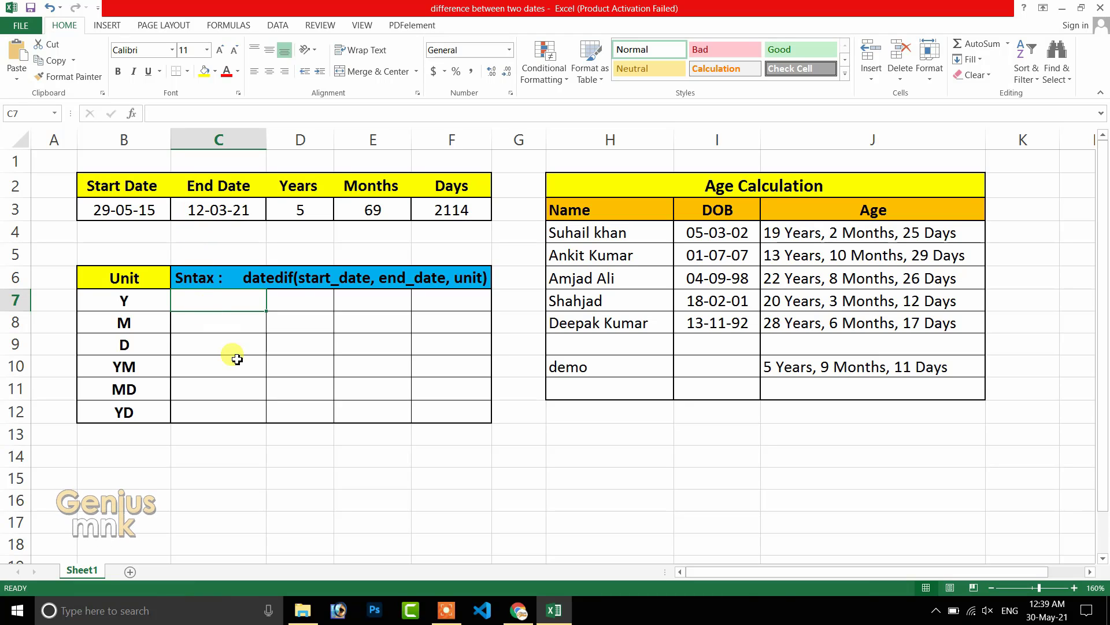
{"action": "type", "text": "="}
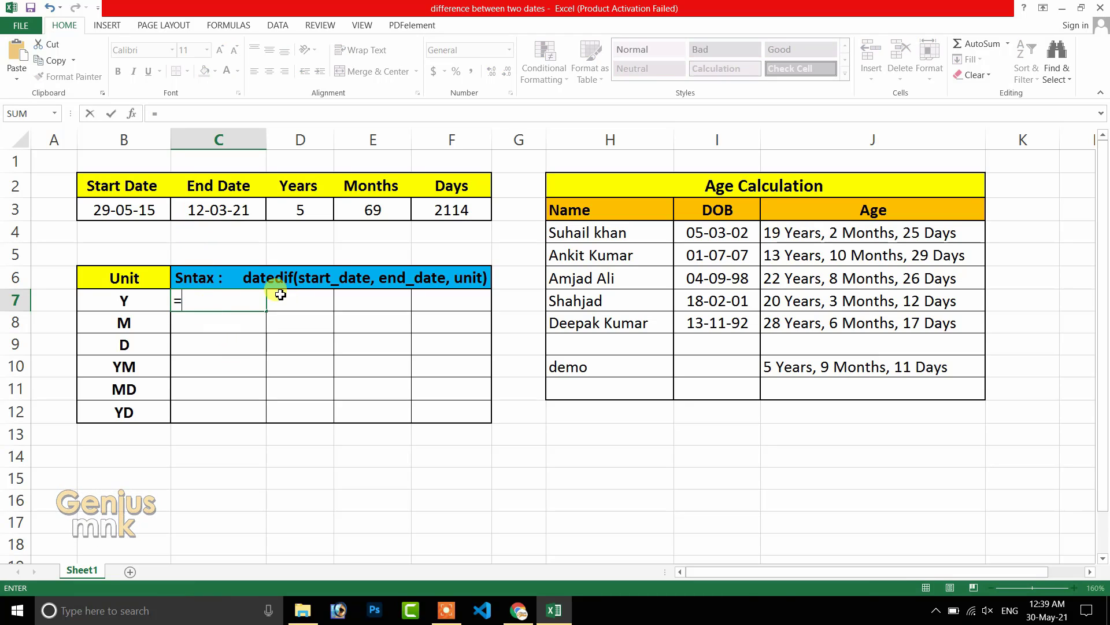
{"action": "type", "text": "dated"}
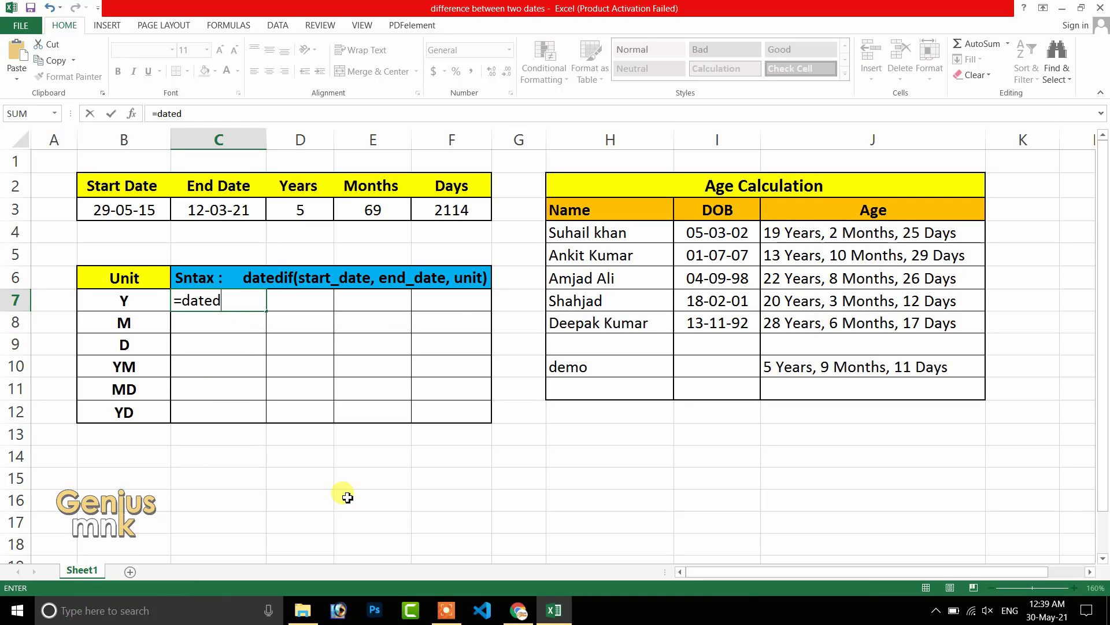
{"action": "type", "text": "if("}
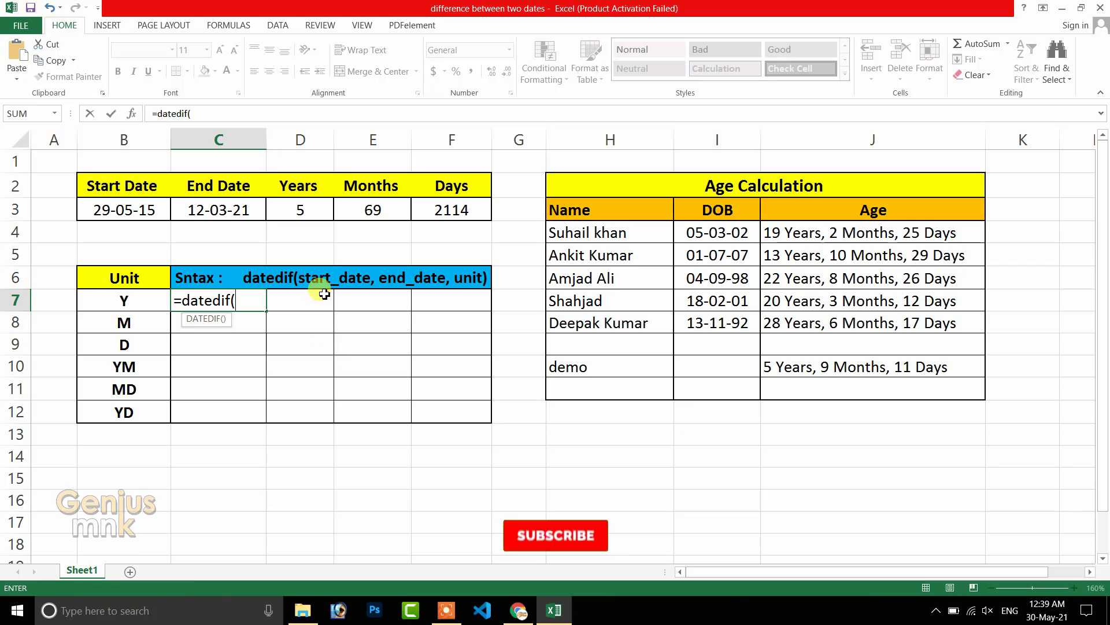
{"action": "left_click", "coordinate": [145, 212]}
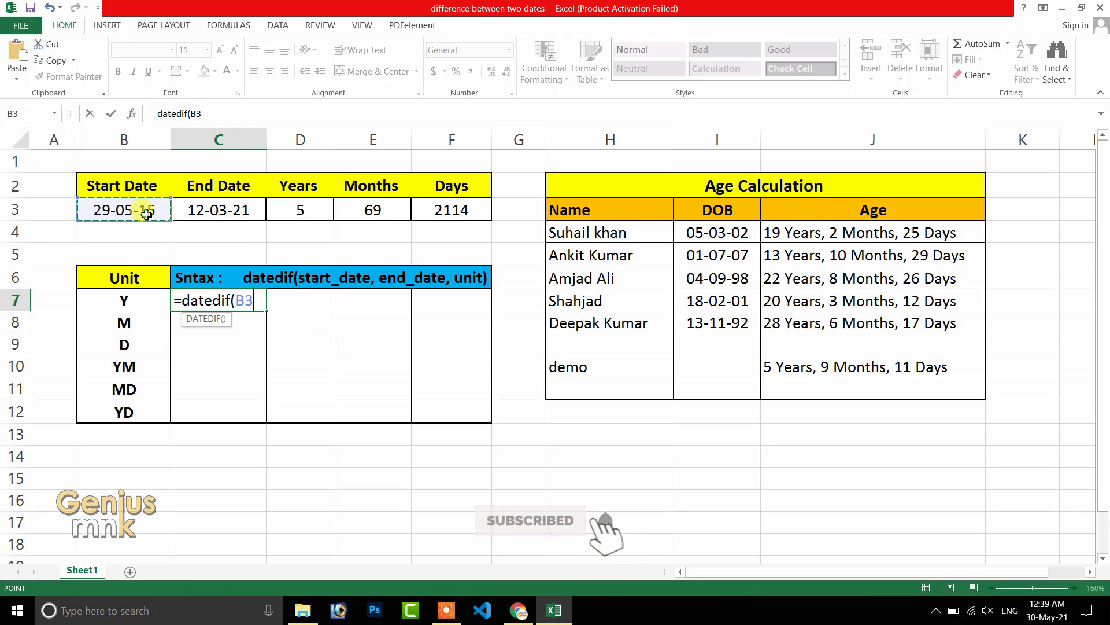
{"action": "type", "text": ","}
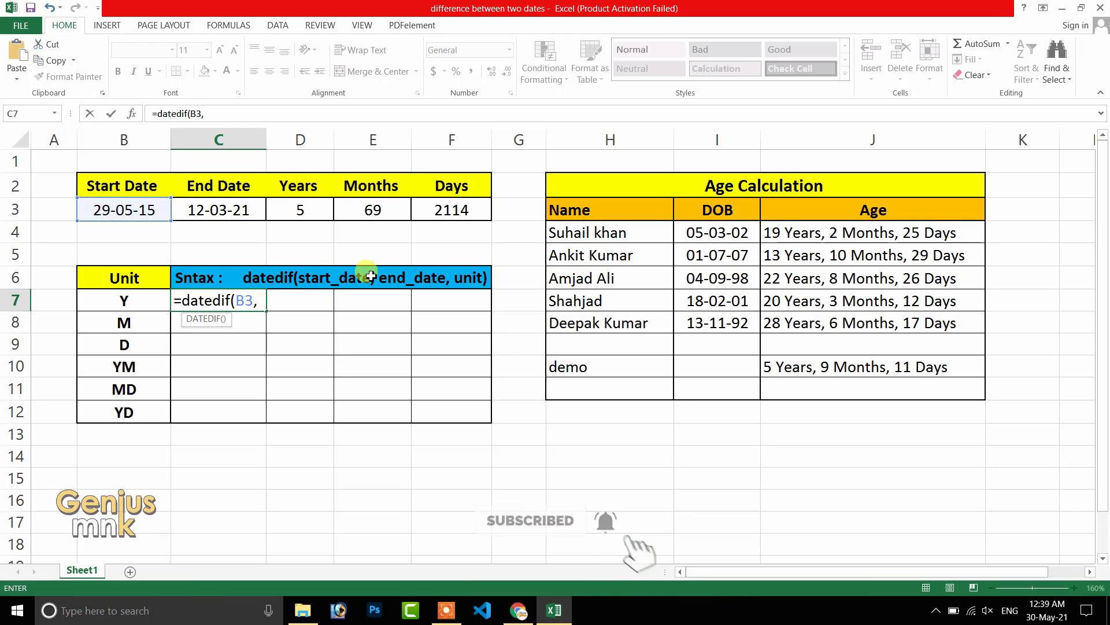
{"action": "left_click", "coordinate": [214, 211]}
{"action": "type", "text": ","}
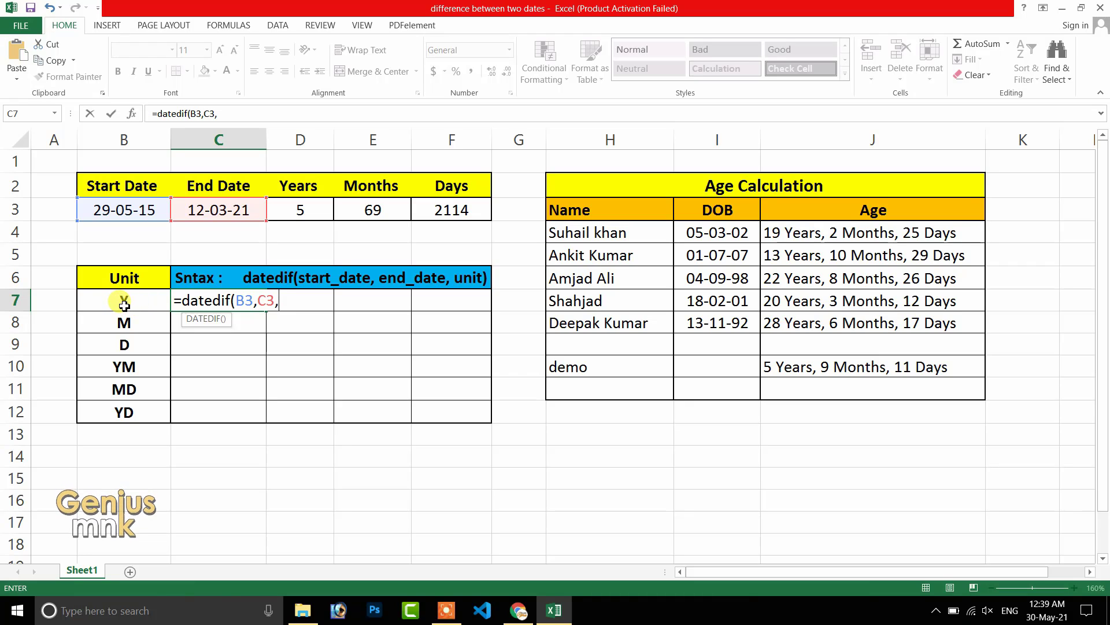
{"action": "type", "text": "\"y"}
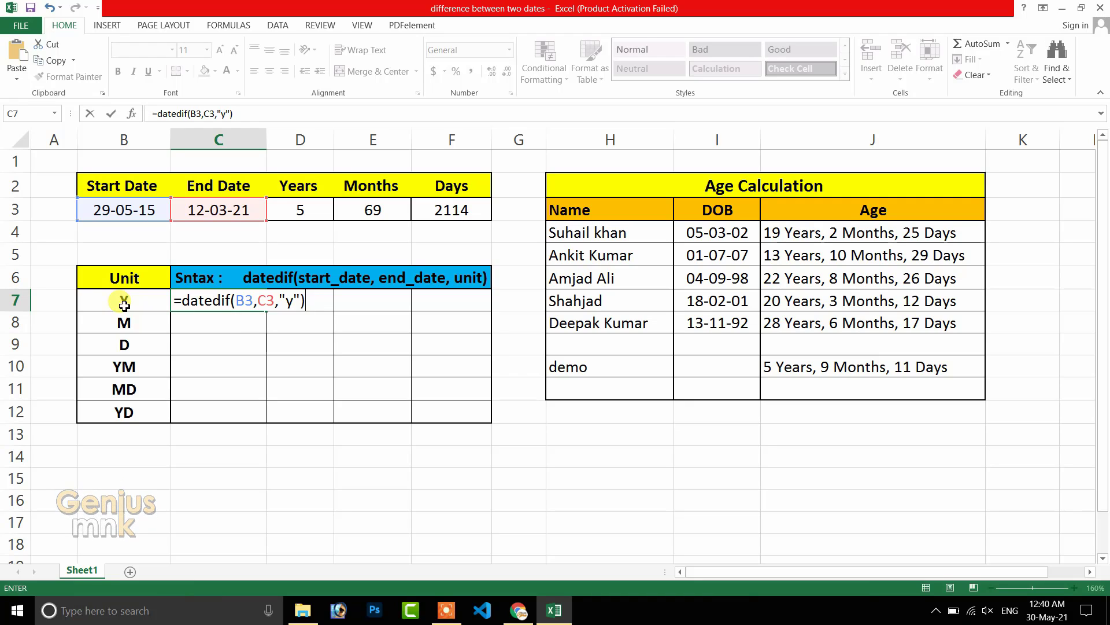
{"action": "key", "text": "Return"}
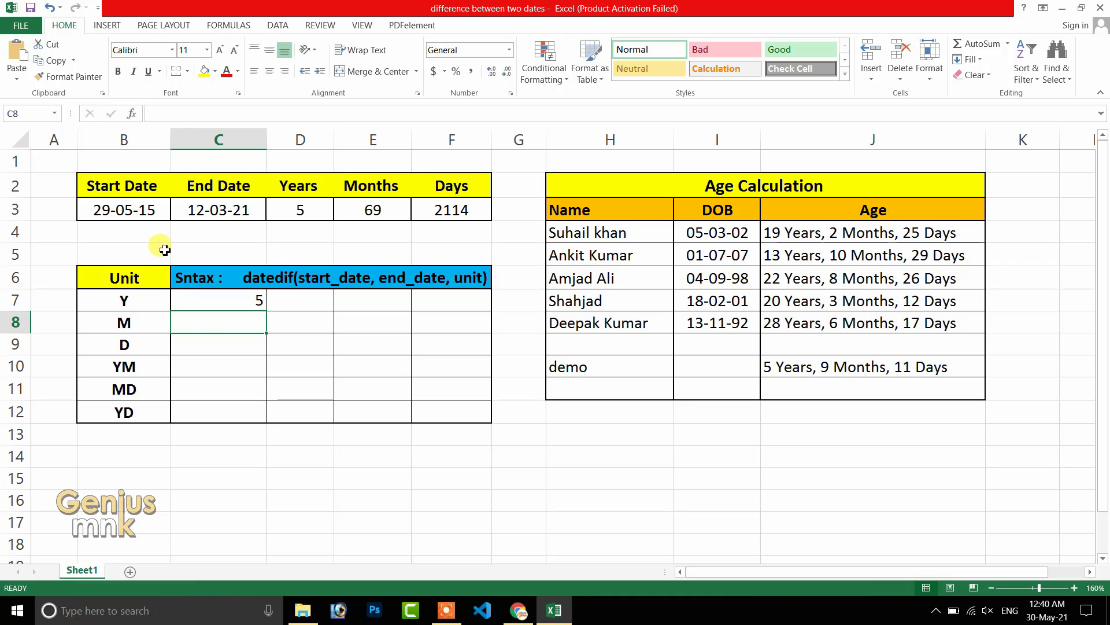
Step: Enter =datedif(B3,C3,"M") in cell C8 to calculate the full months between the start and end dates
{"action": "left_click", "coordinate": [106, 209]}
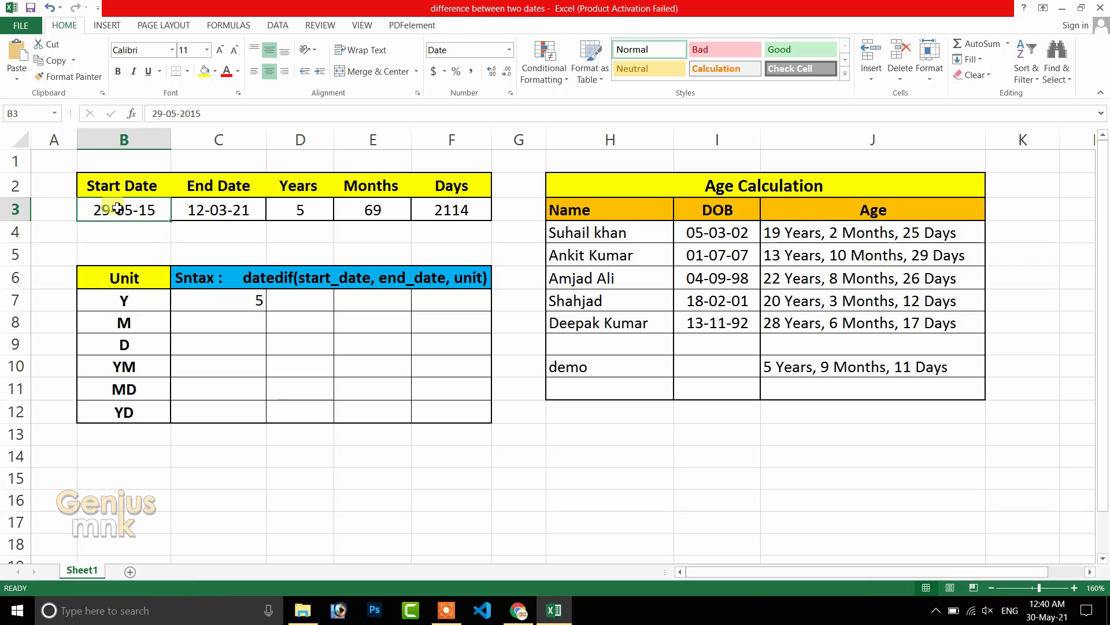
{"action": "left_click", "coordinate": [198, 209]}
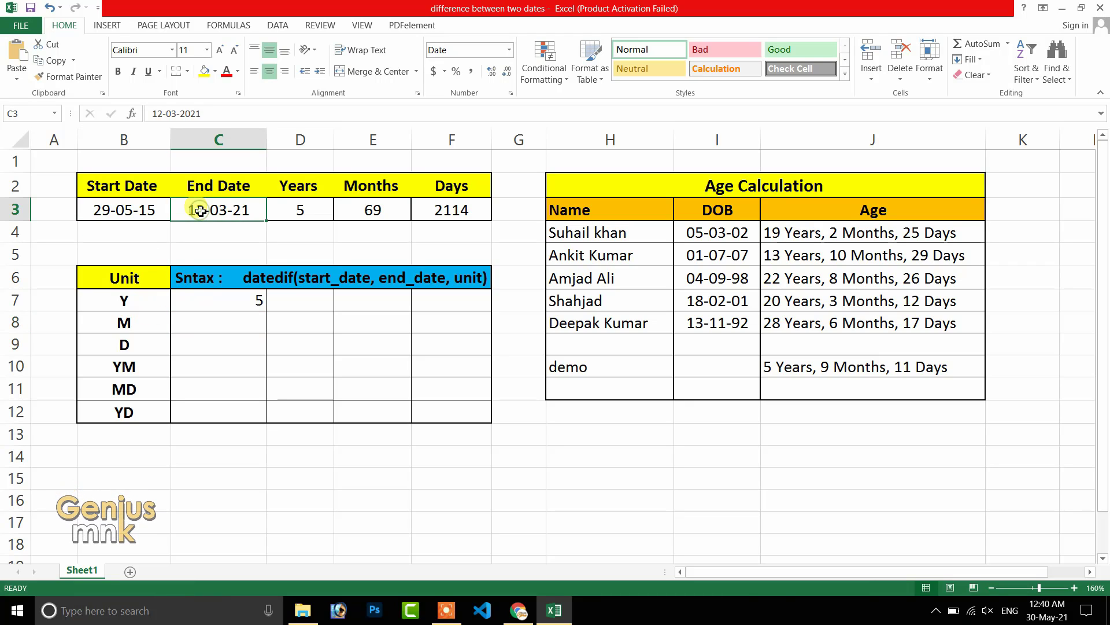
{"action": "left_click", "coordinate": [225, 323]}
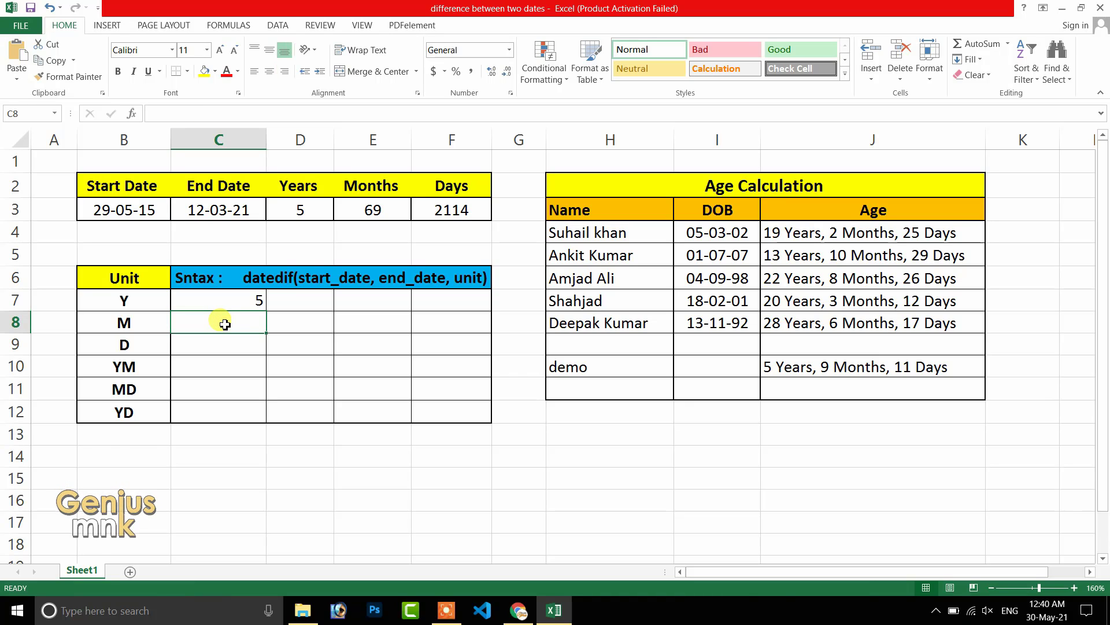
{"action": "type", "text": "=dat"}
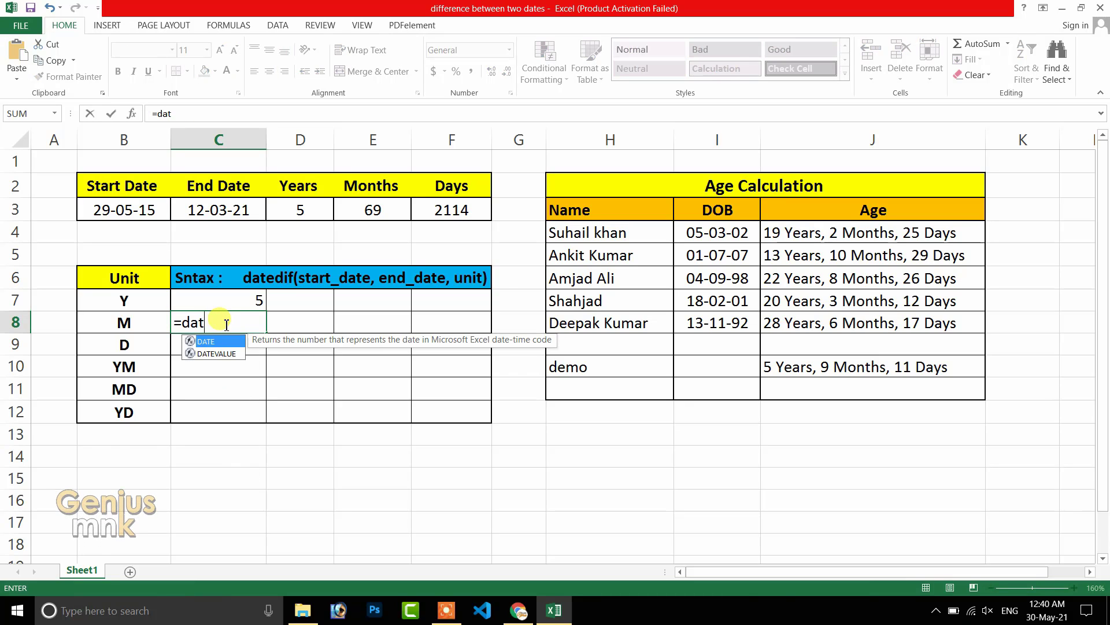
{"action": "type", "text": "edif("}
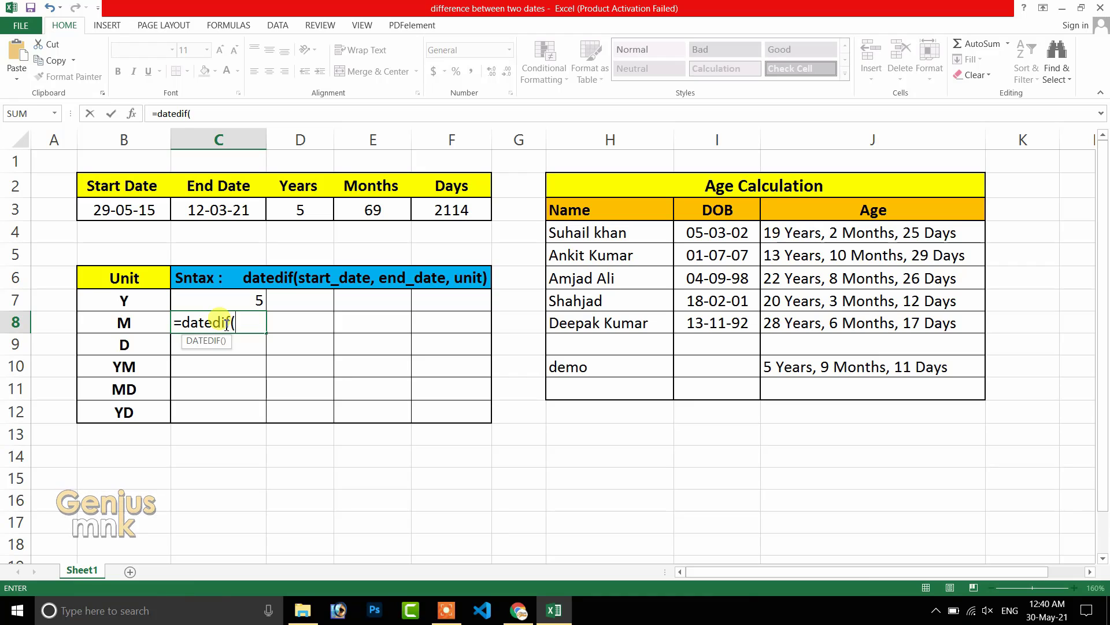
{"action": "left_click", "coordinate": [144, 209]}
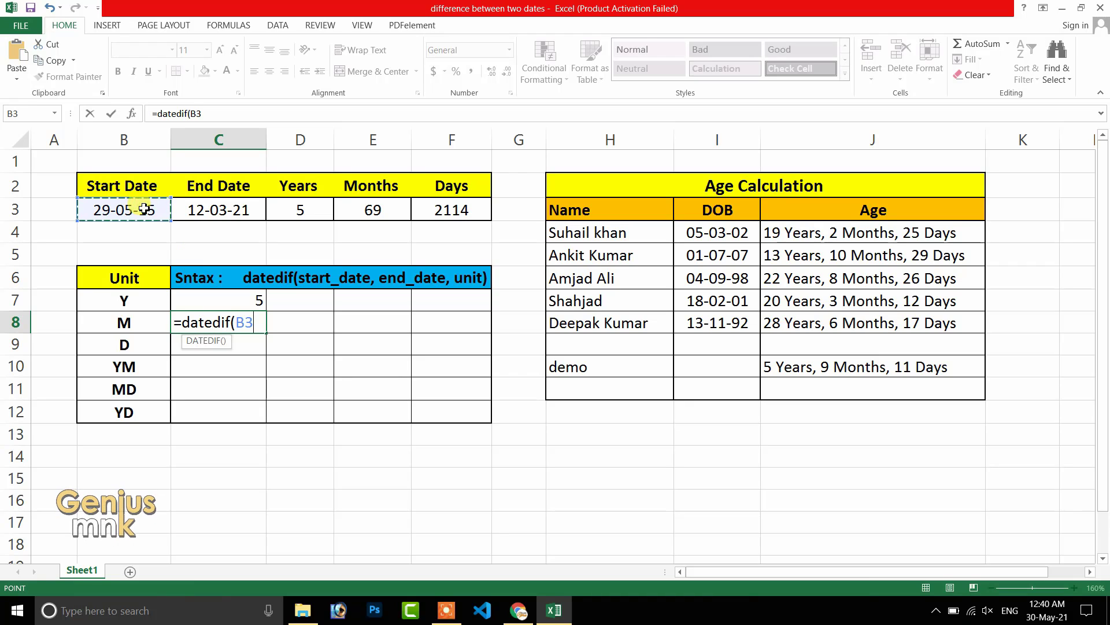
{"action": "type", "text": ","}
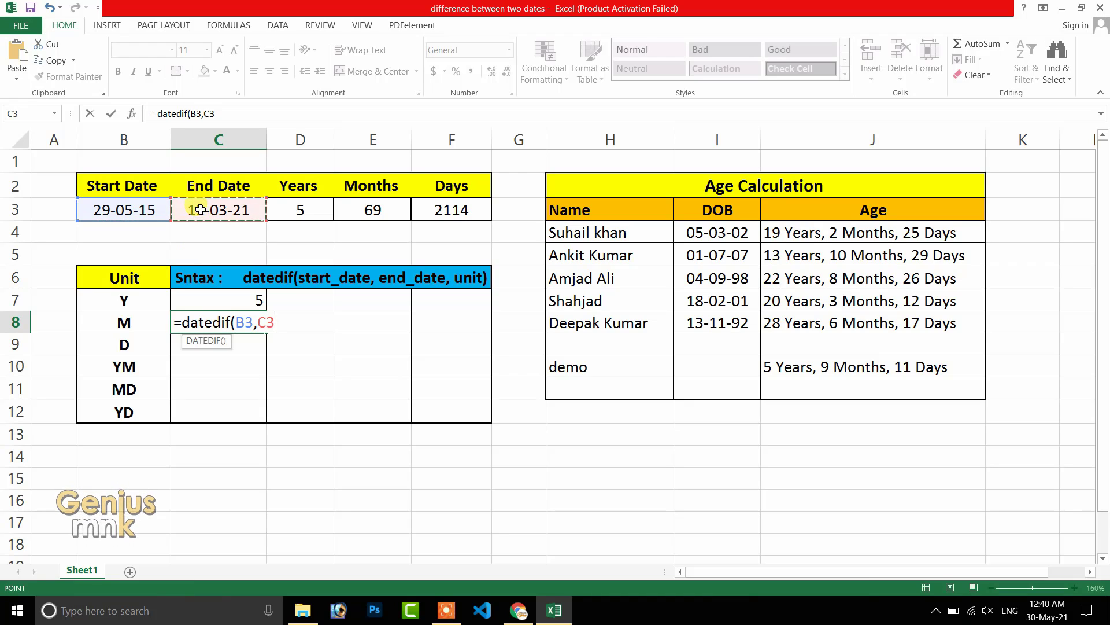
{"action": "type", "text": ",\"M\""}
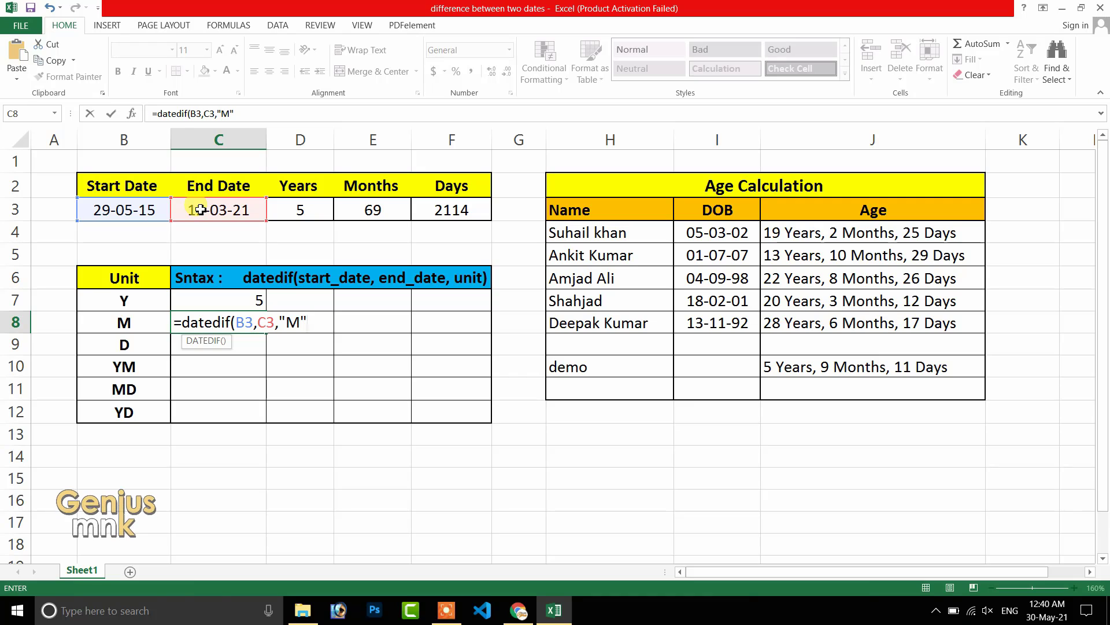
{"action": "type", "text": ")"}
{"action": "key", "text": "Return"}
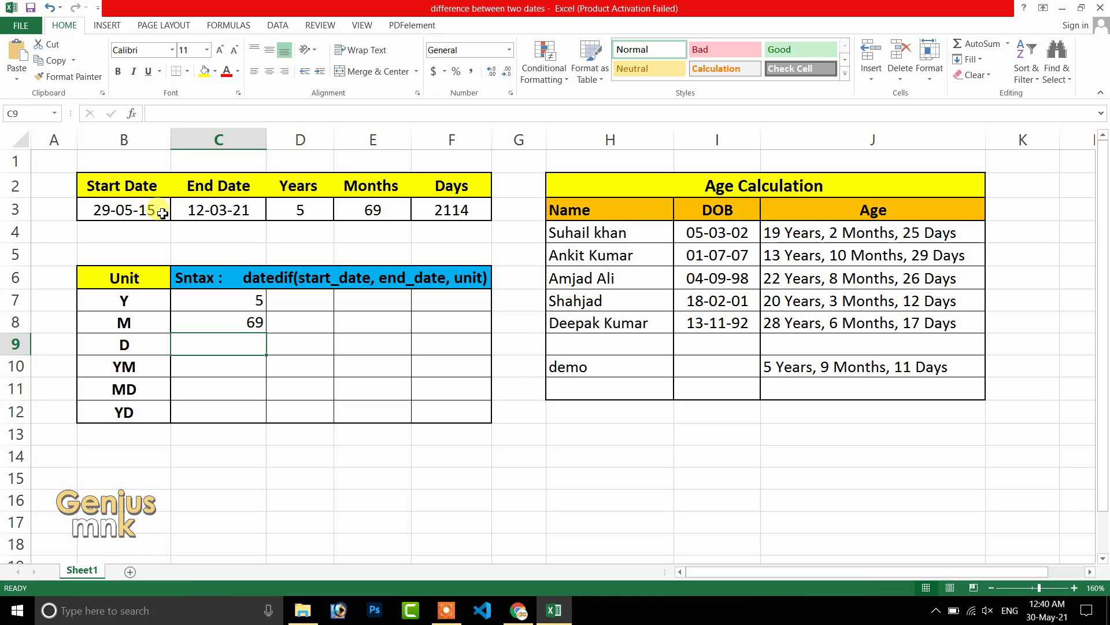
Step: Replace the end date in cell C3 with the formula =today() so it uses the current date
{"action": "left_click", "coordinate": [211, 210]}
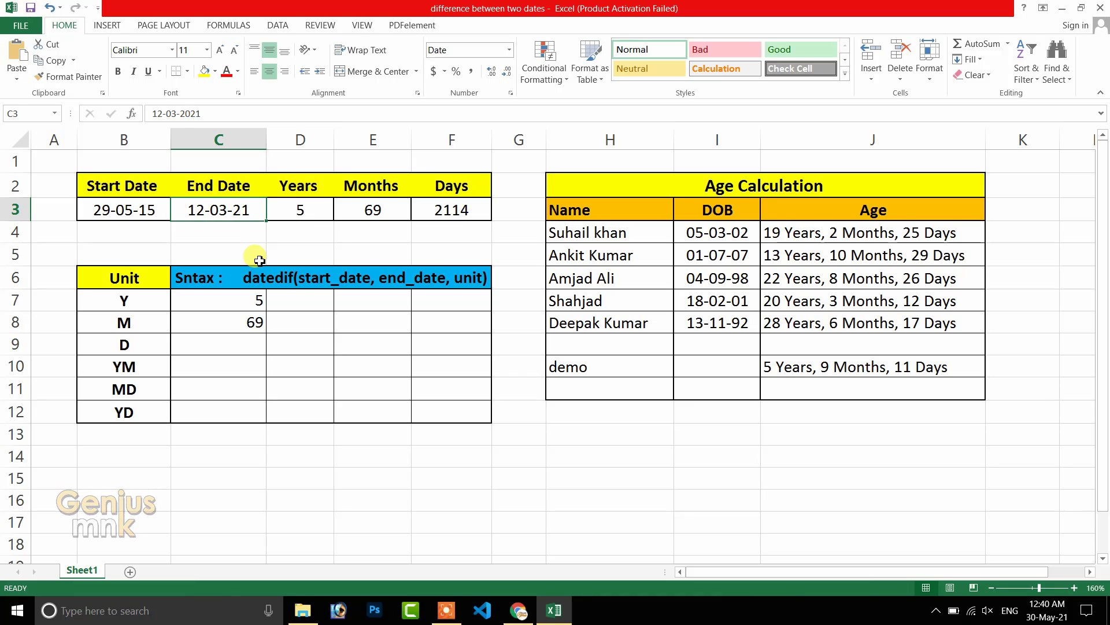
{"action": "type", "text": "=to"}
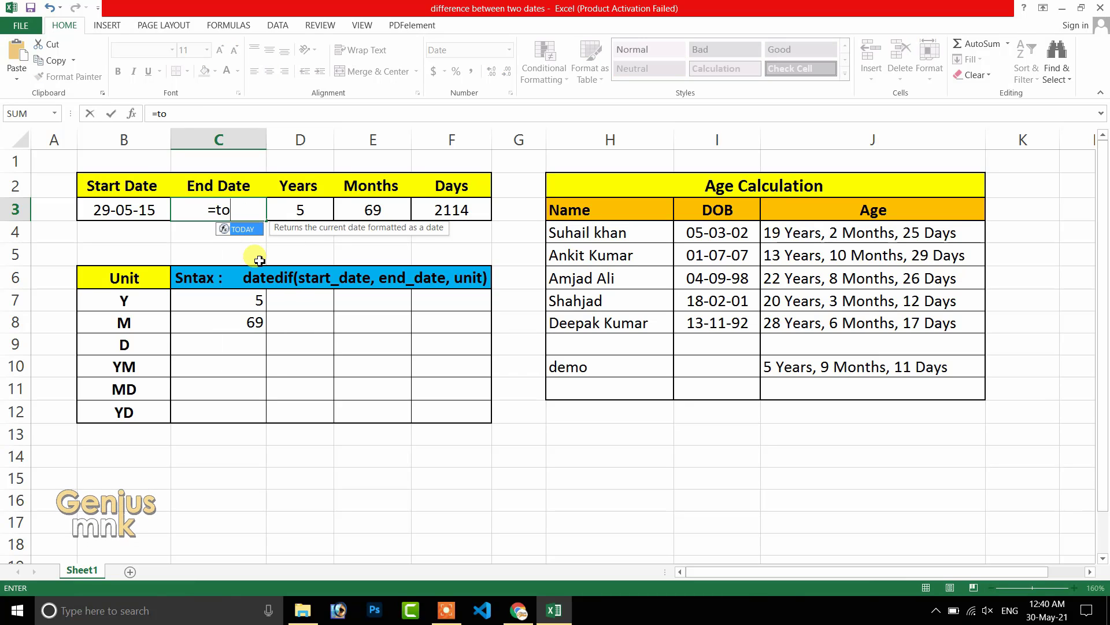
{"action": "type", "text": "day()"}
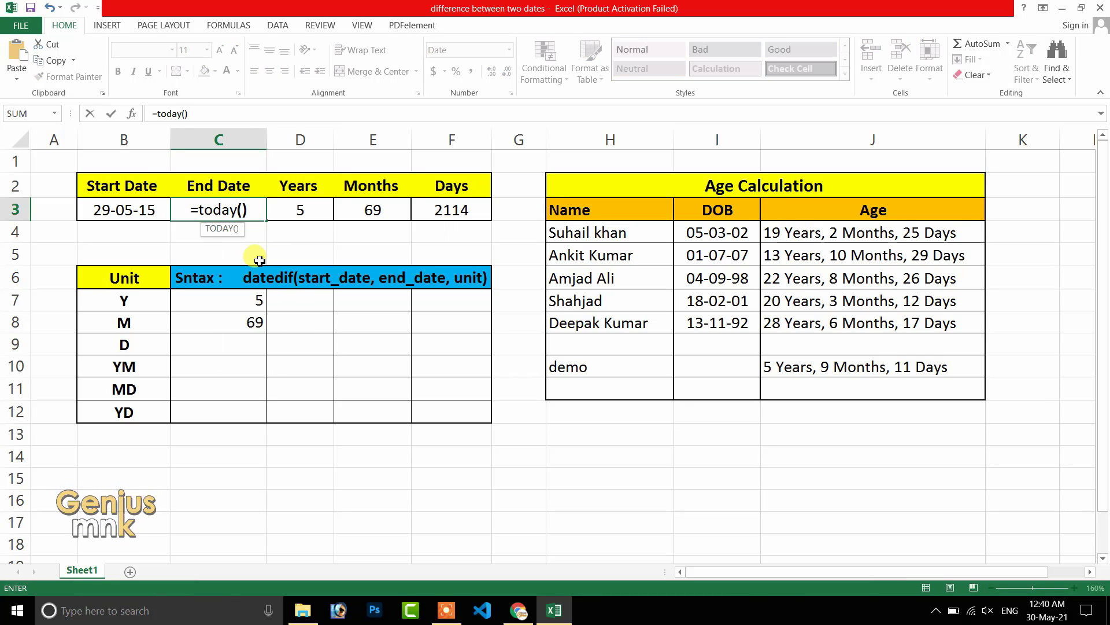
{"action": "key", "text": "Return"}
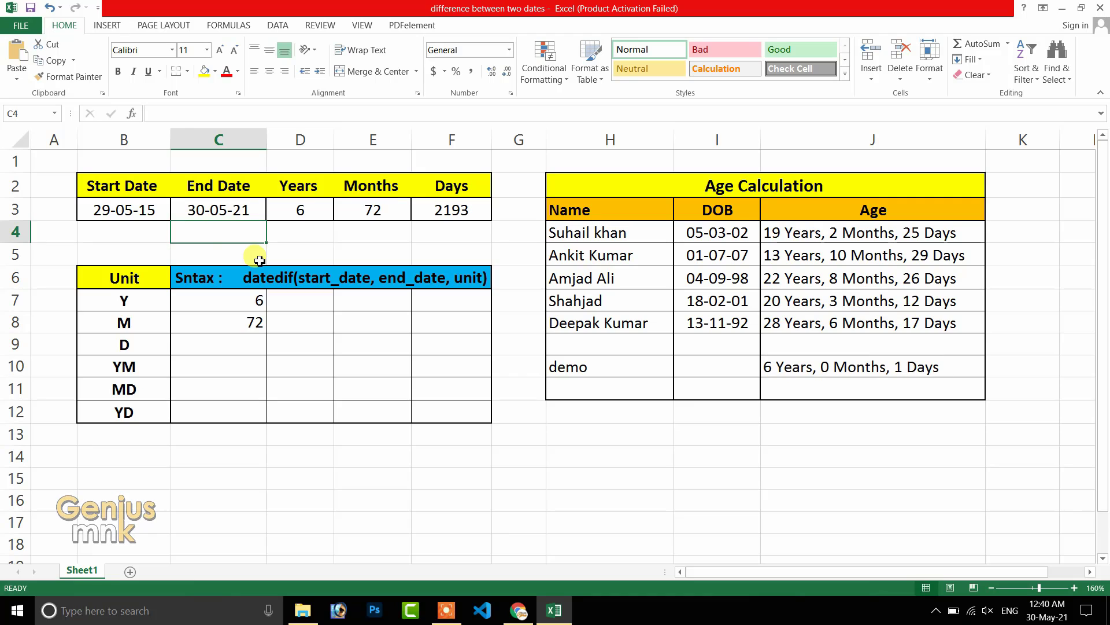
{"action": "left_click", "coordinate": [234, 214]}
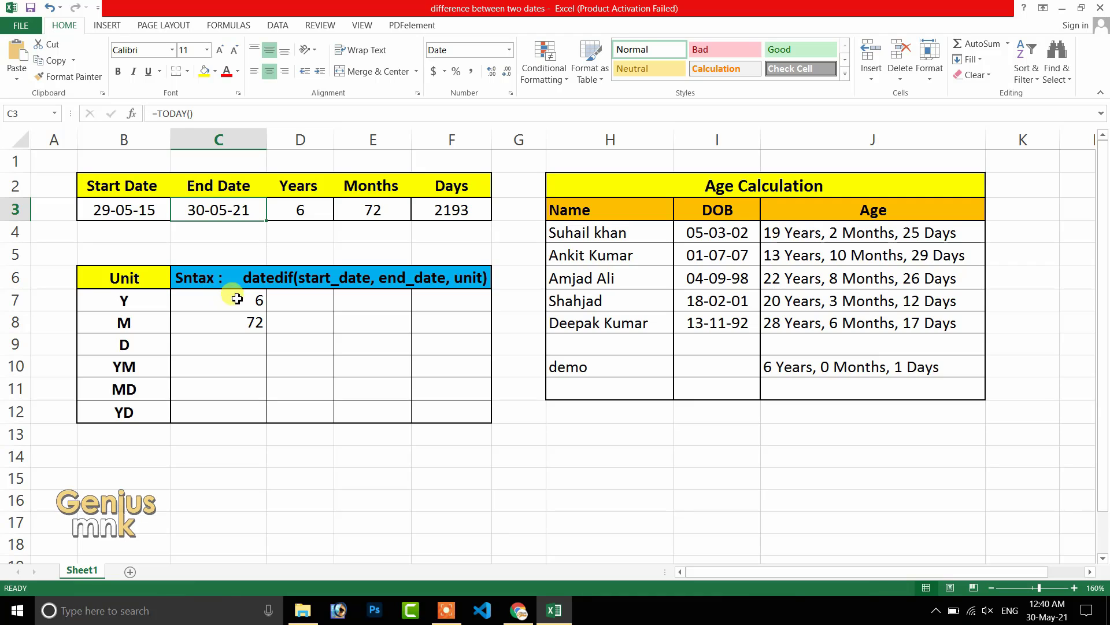
Step: Enter =datedif(B3,C3,"d") in cell C9 to calculate the total days between the start and end dates
{"action": "left_click", "coordinate": [234, 345]}
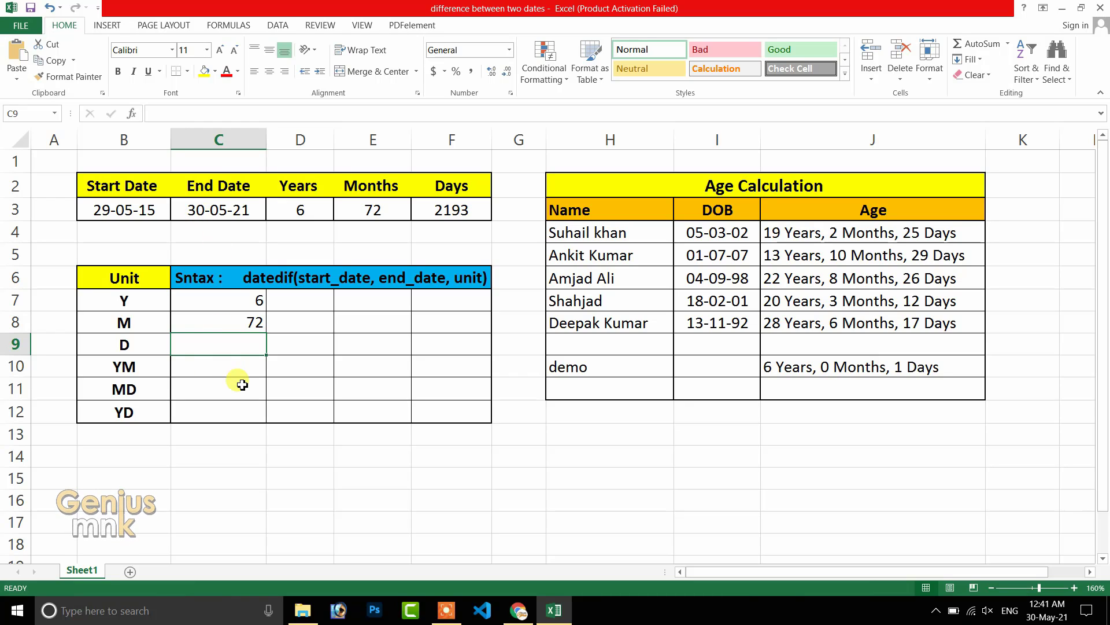
{"action": "type", "text": "=da"}
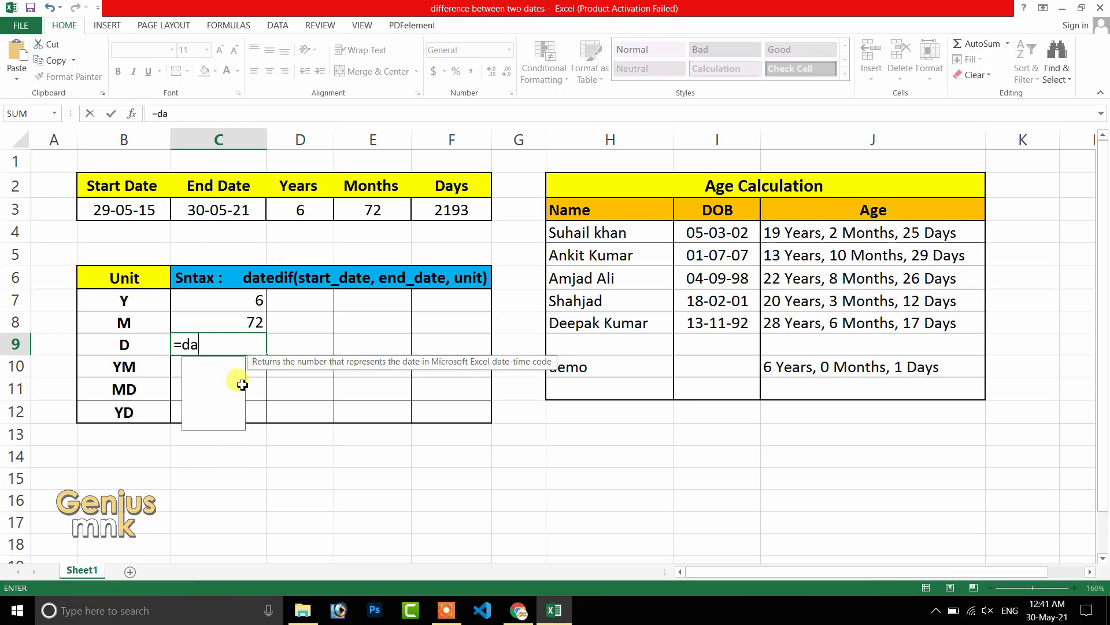
{"action": "type", "text": "tedif("}
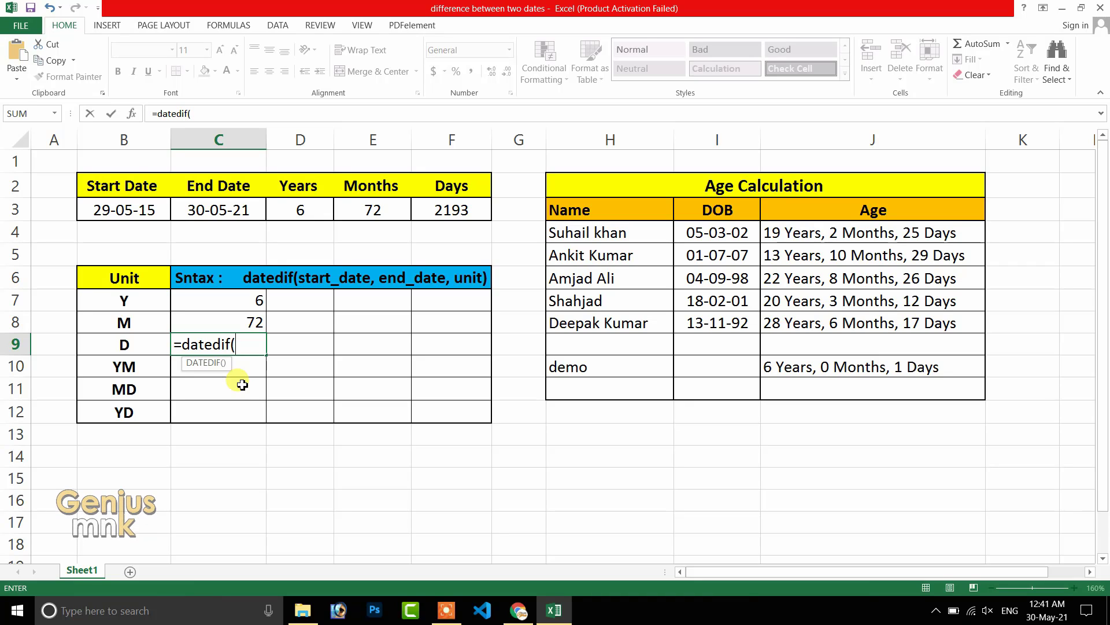
{"action": "left_click", "coordinate": [124, 210]}
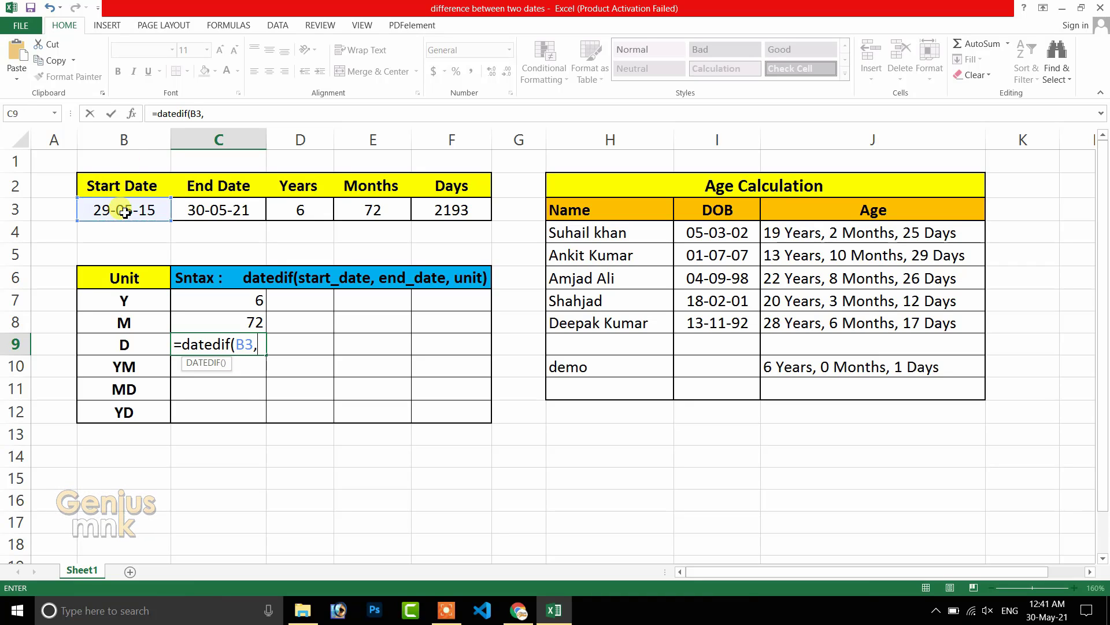
{"action": "type", "text": ","}
{"action": "left_click", "coordinate": [207, 211]}
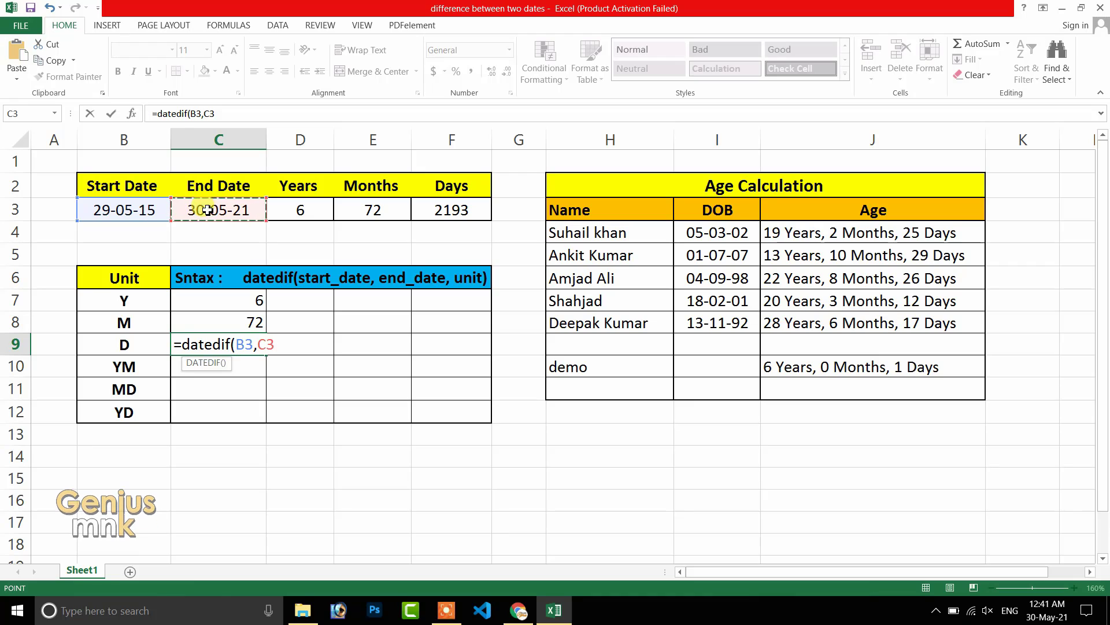
{"action": "type", "text": ","}
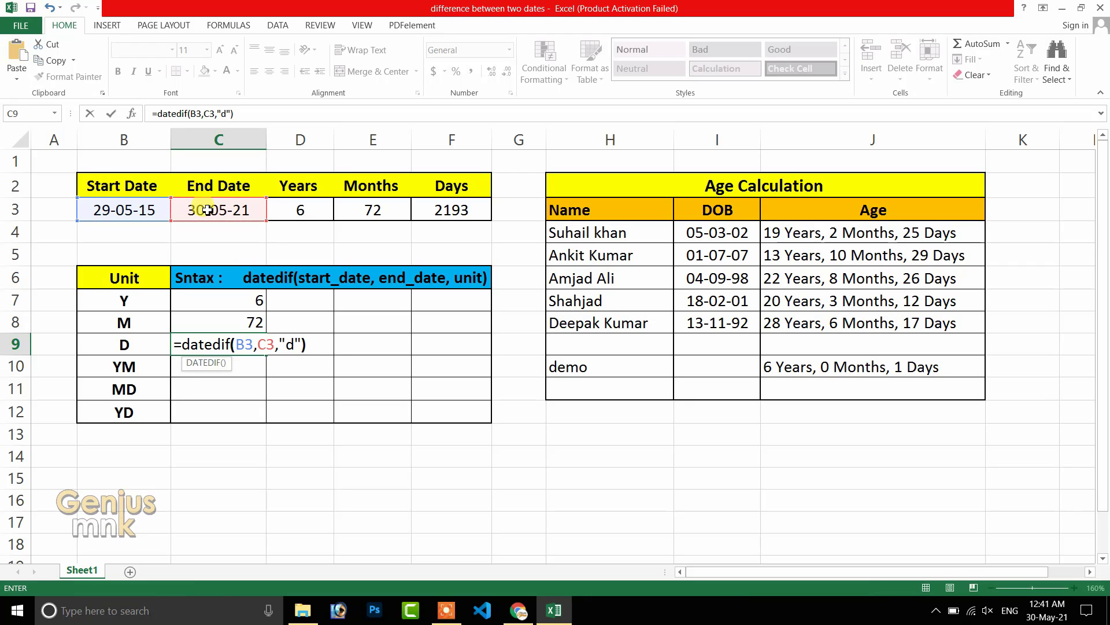
{"action": "type", "text": "\"d\")"}
{"action": "key", "text": "Return"}
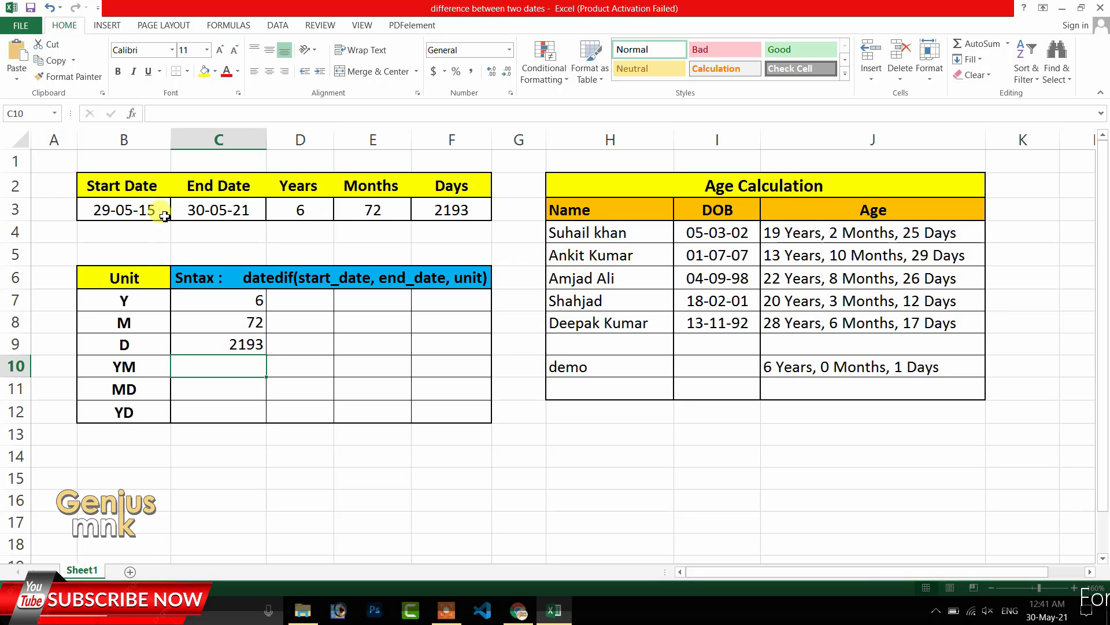
Step: Change the month of the start date in cell B3 to 01, making the date 29-01-2015
{"action": "double_click", "coordinate": [126, 209]}
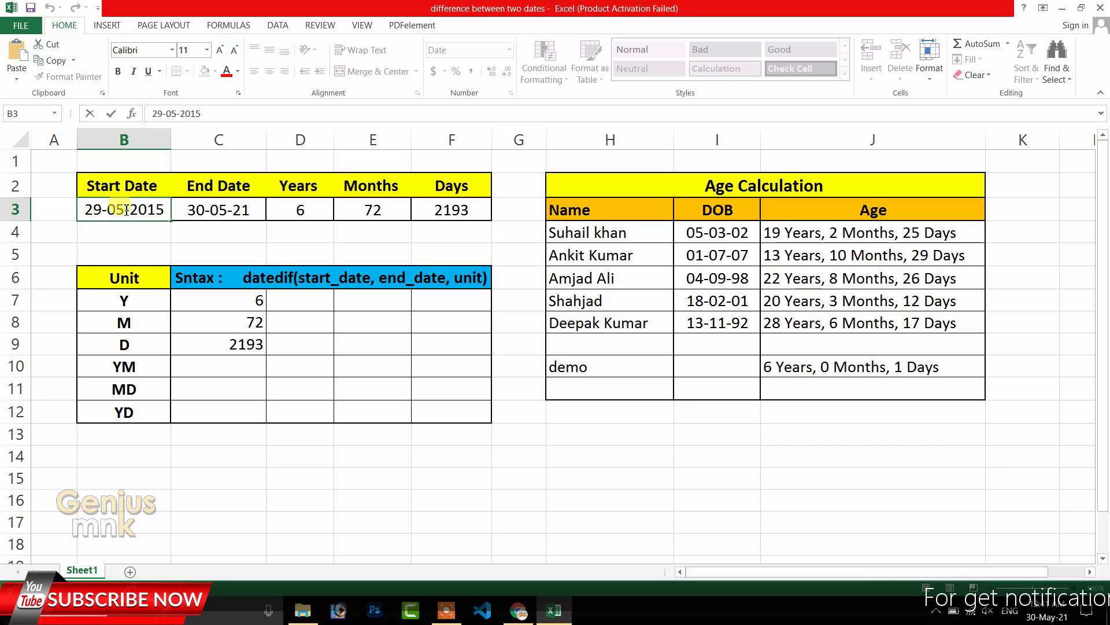
{"action": "key", "text": "BackSpace"}
{"action": "type", "text": "1"}
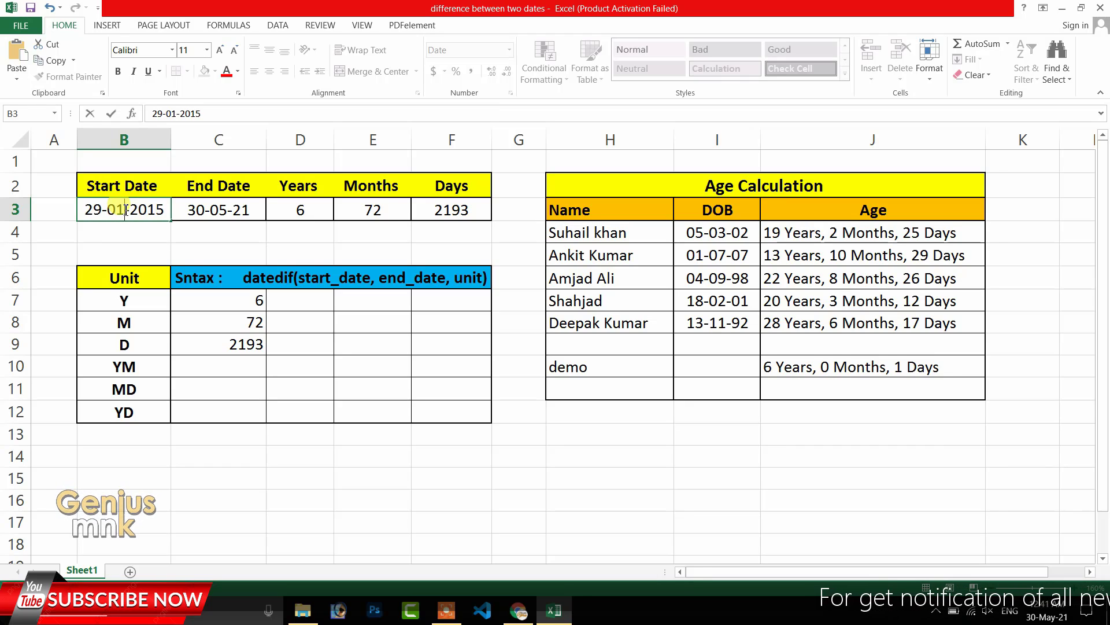
{"action": "key", "text": "Return"}
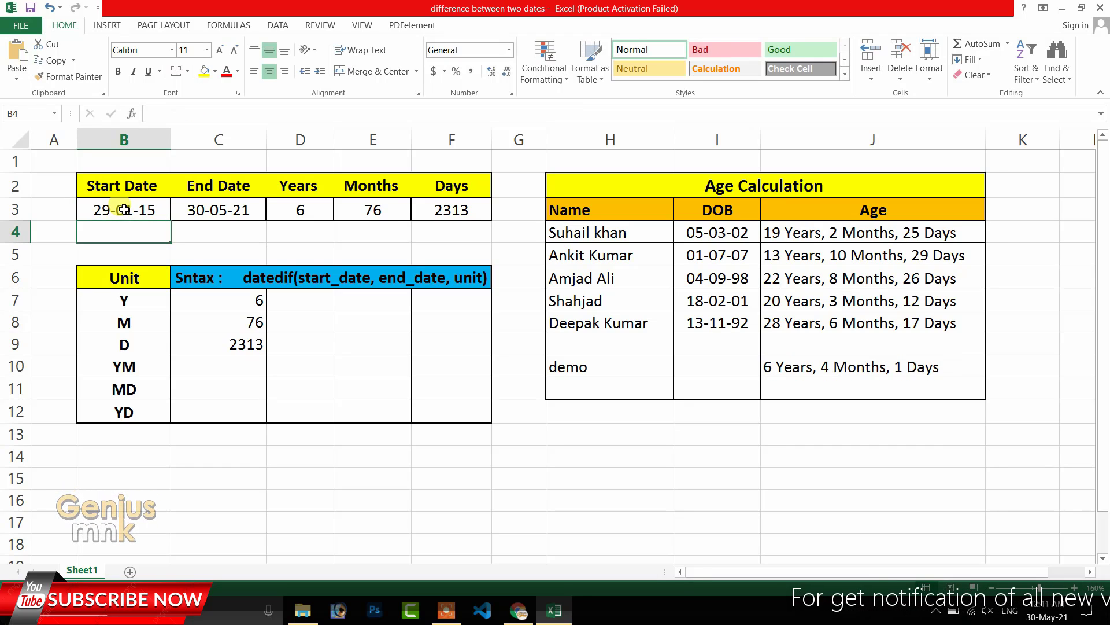
Step: Enter =datedif(B3,C3,"YM") in cell C10 to calculate the months remaining after the full years
{"action": "left_click", "coordinate": [216, 364]}
{"action": "type", "text": "=dated"}
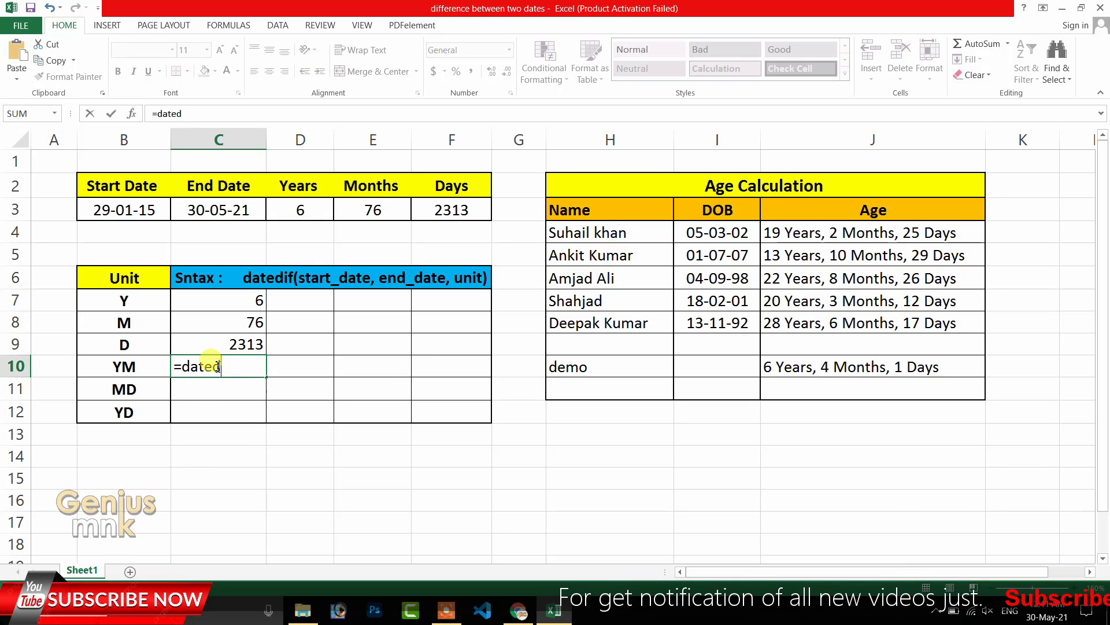
{"action": "type", "text": "if("}
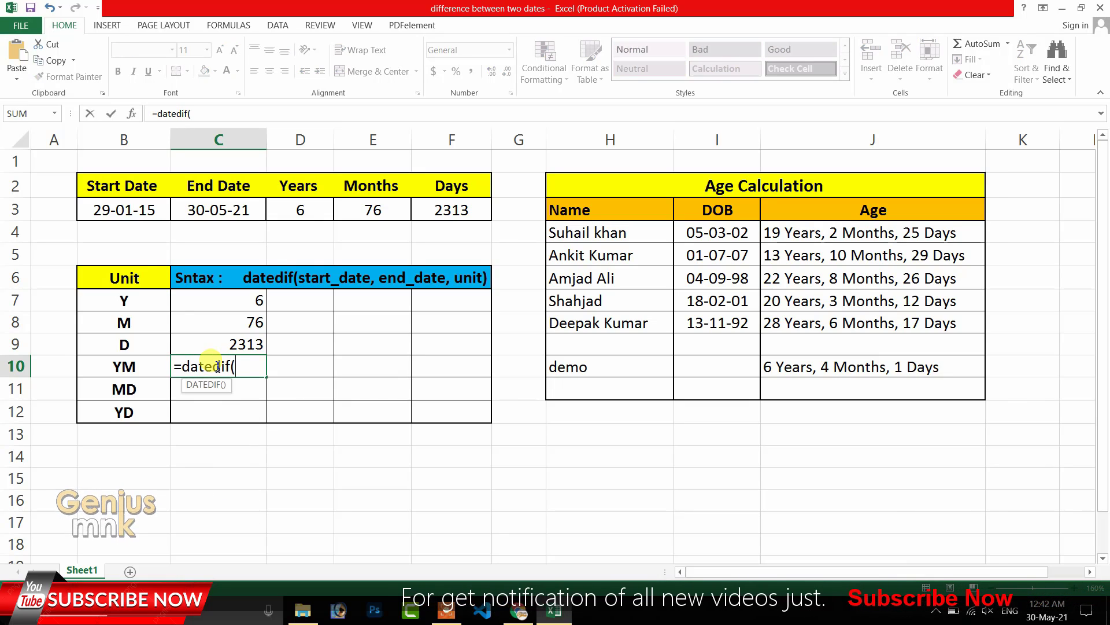
{"action": "left_click", "coordinate": [126, 210]}
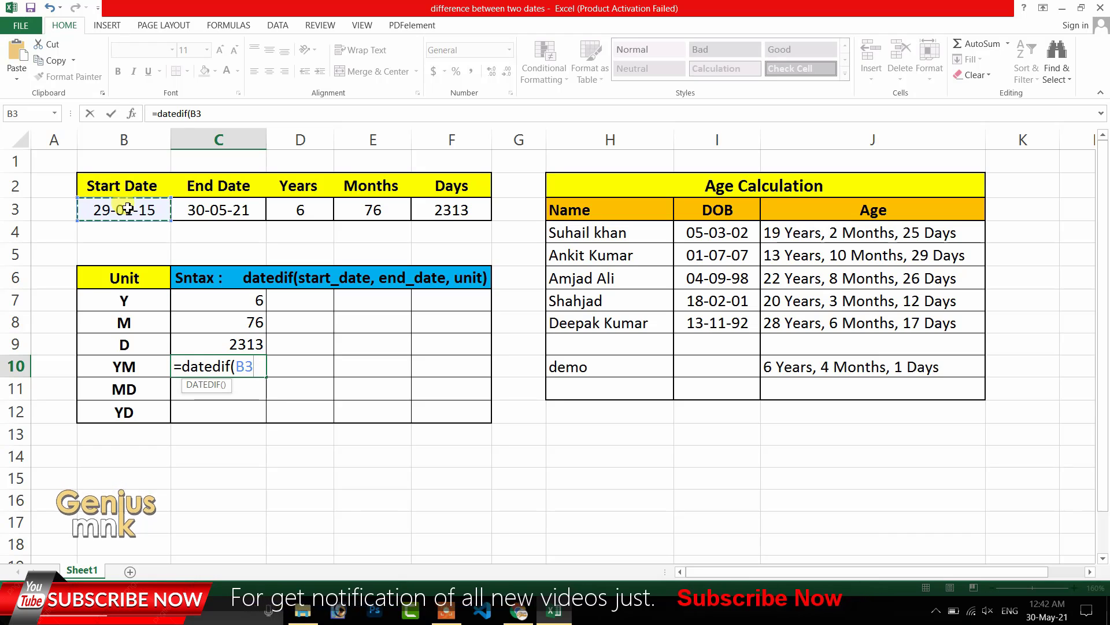
{"action": "type", "text": ","}
{"action": "left_click", "coordinate": [209, 216]}
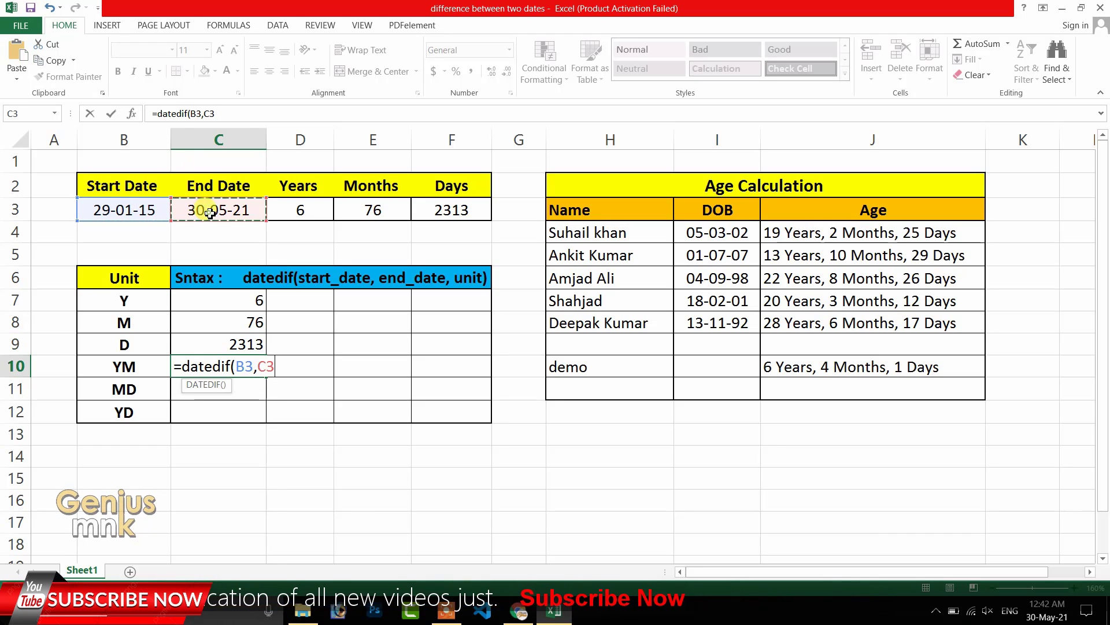
{"action": "type", "text": ",\""}
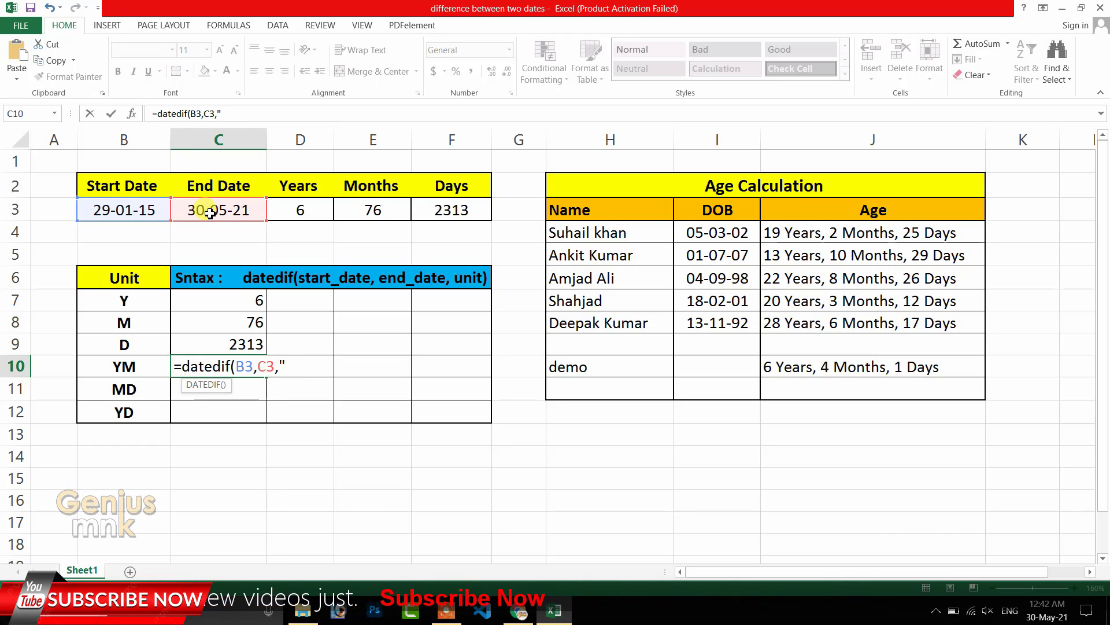
{"action": "type", "text": "YM\""}
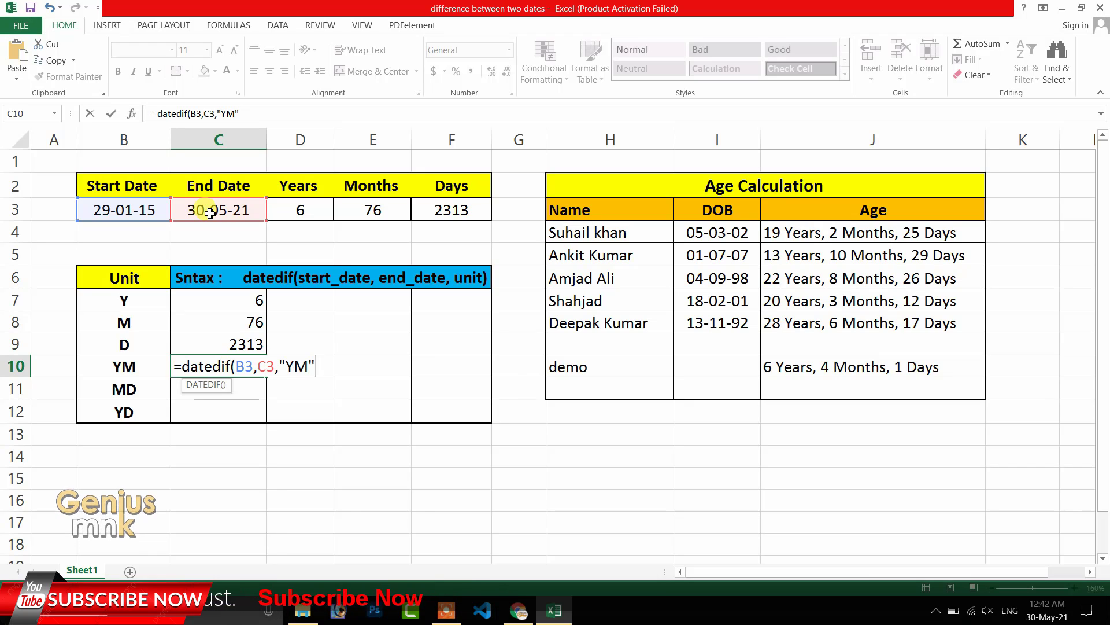
{"action": "key", "text": "Return"}
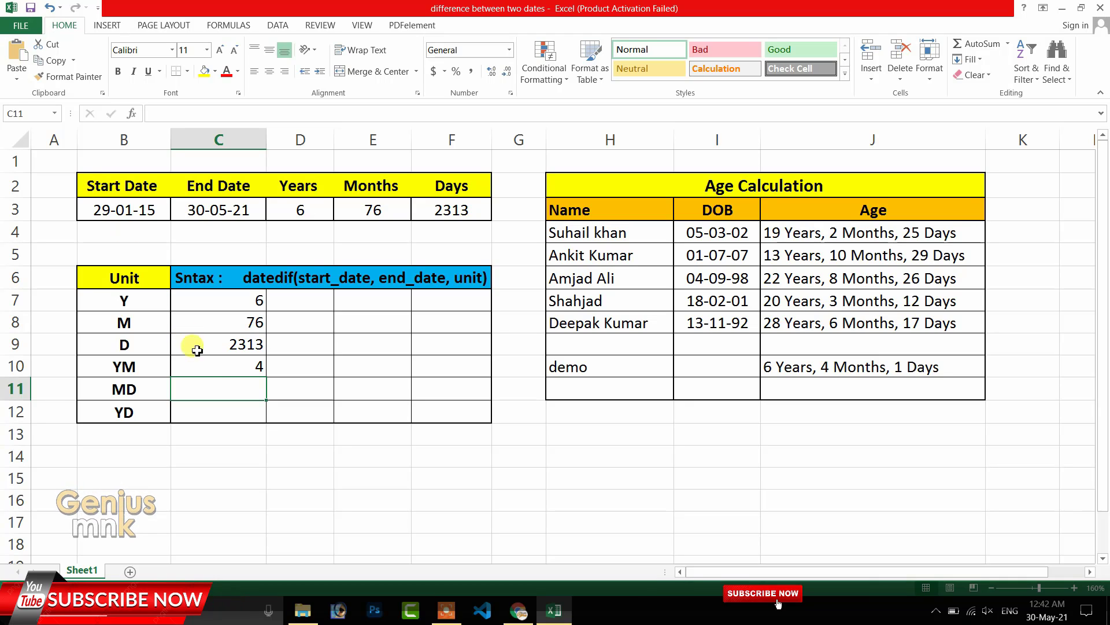
{"action": "left_click", "coordinate": [252, 370]}
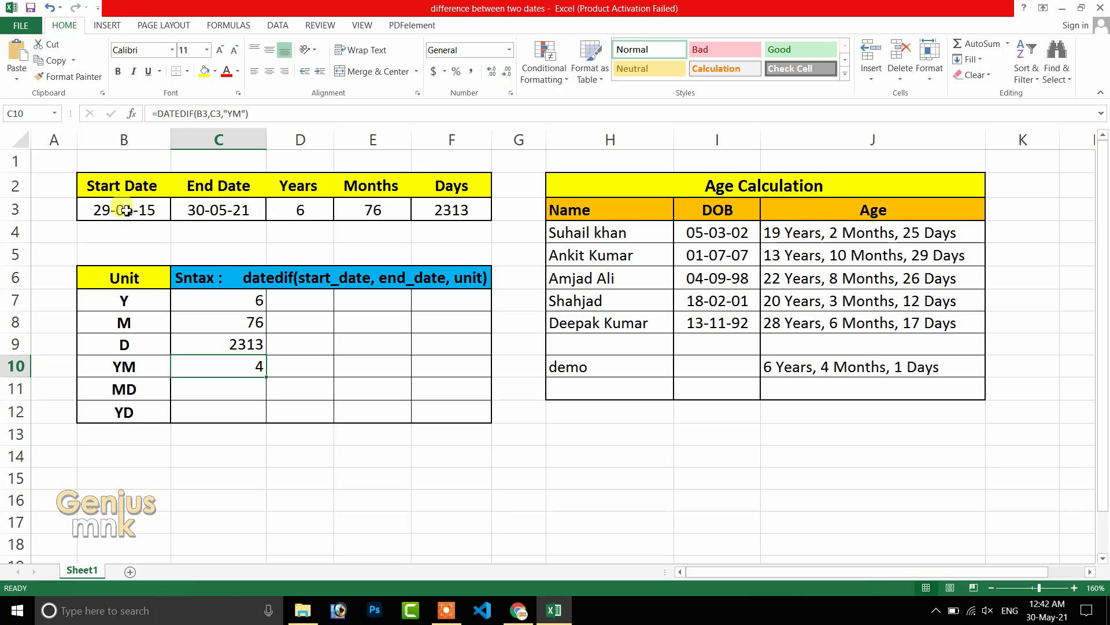
Step: Enter =datedif(B3,C3,"MD") in cell C11 to calculate the days remaining after the full months
{"action": "left_click", "coordinate": [227, 394]}
{"action": "type", "text": "=da"}
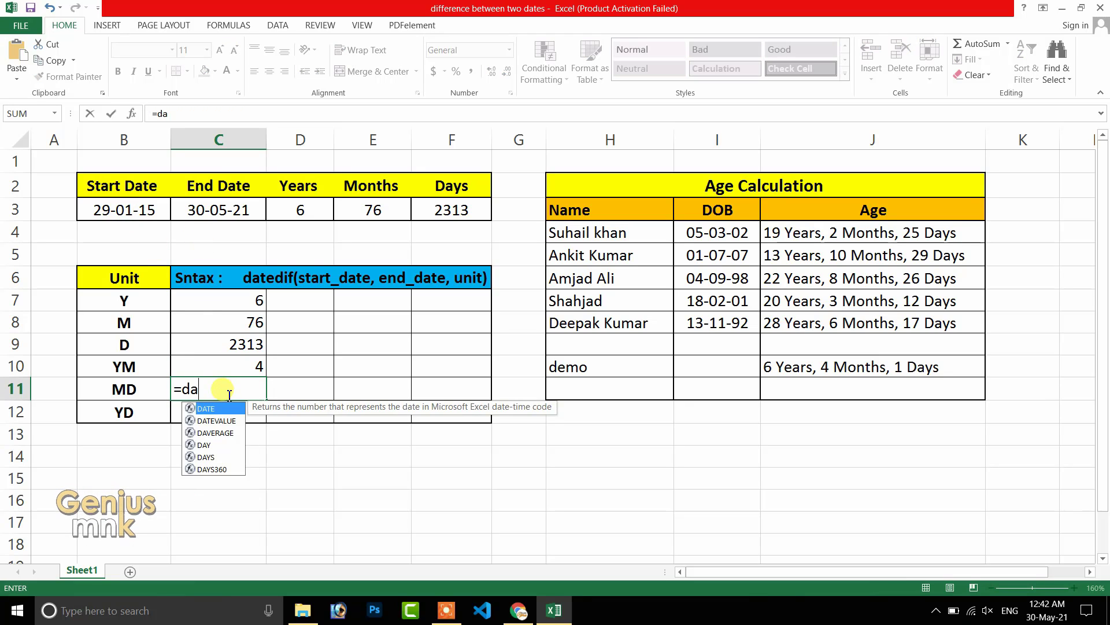
{"action": "type", "text": "tedif("}
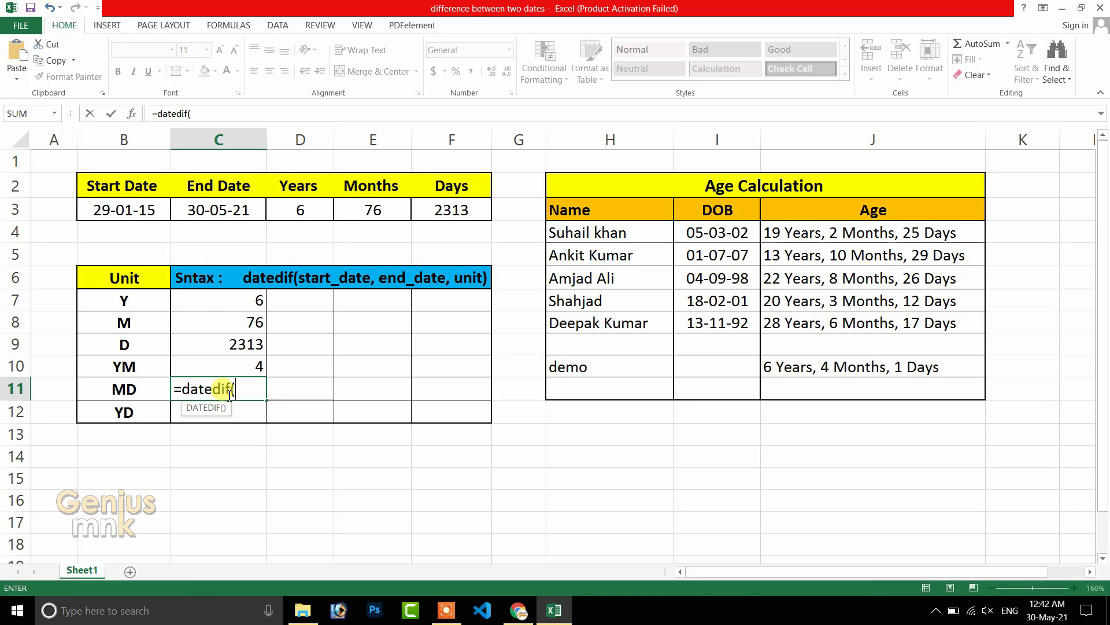
{"action": "left_click", "coordinate": [154, 214]}
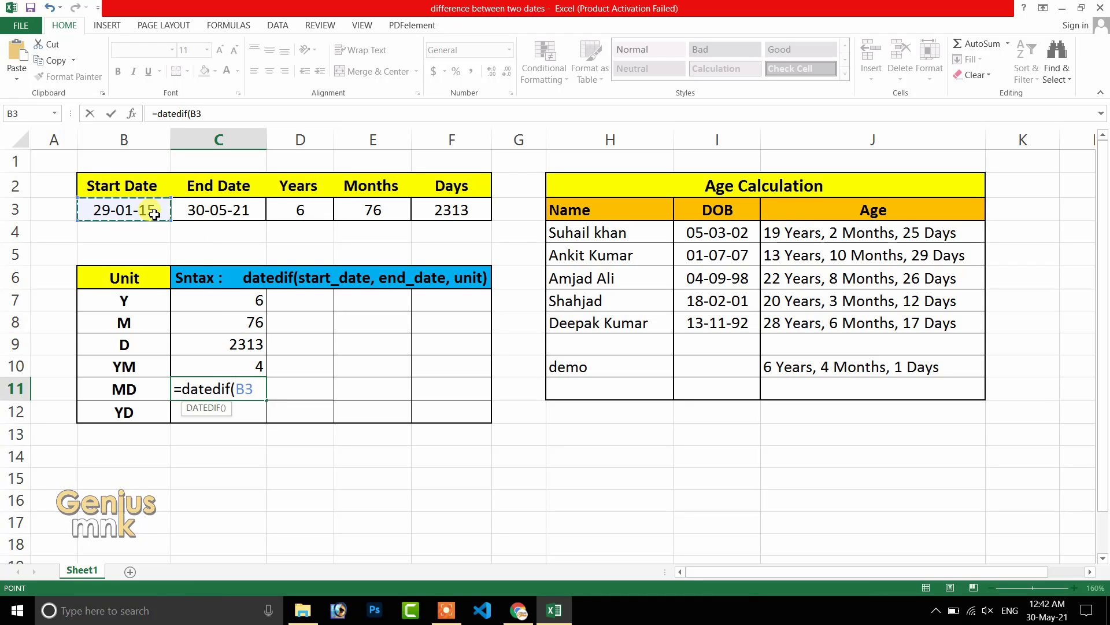
{"action": "type", "text": ","}
{"action": "left_click", "coordinate": [232, 207]}
{"action": "type", "text": ","}
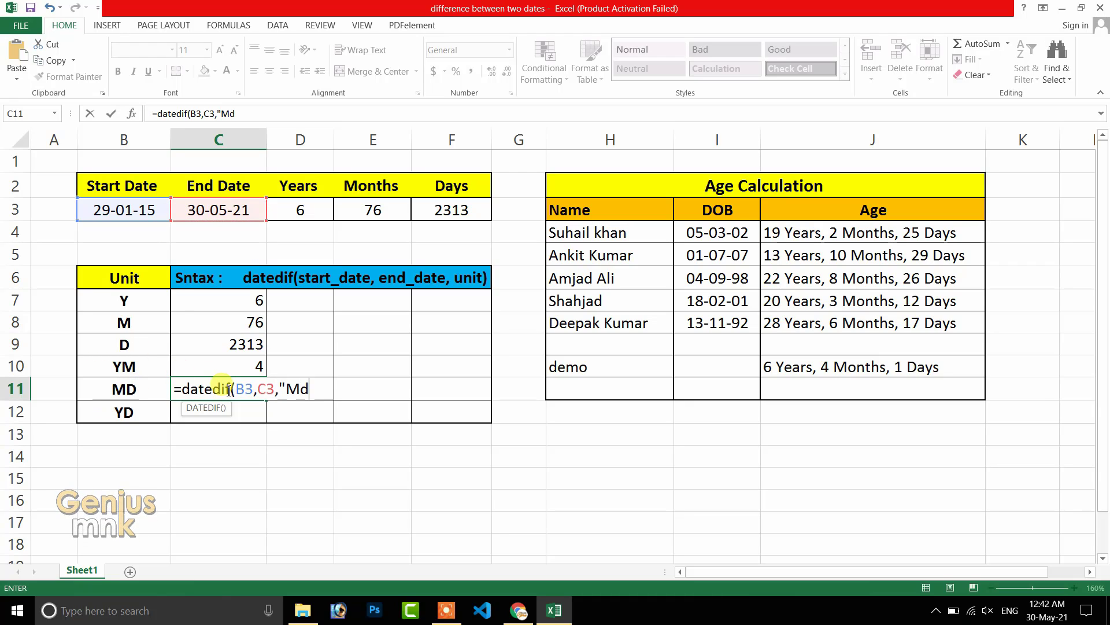
{"action": "type", "text": "\"Md"}
{"action": "key", "text": "BackSpace"}
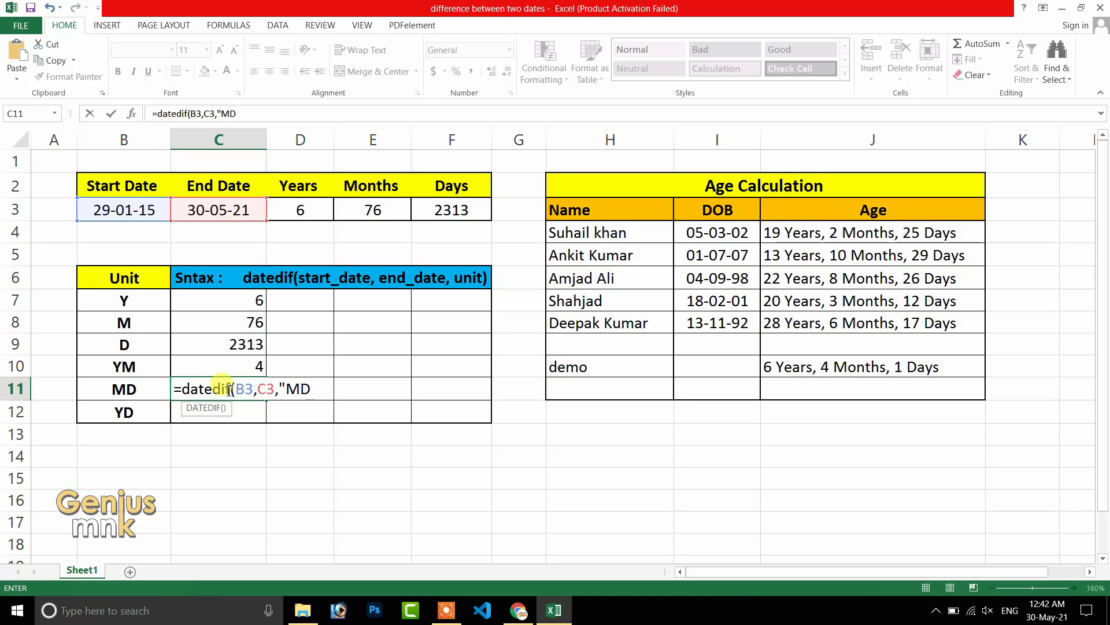
{"action": "key", "text": "Return"}
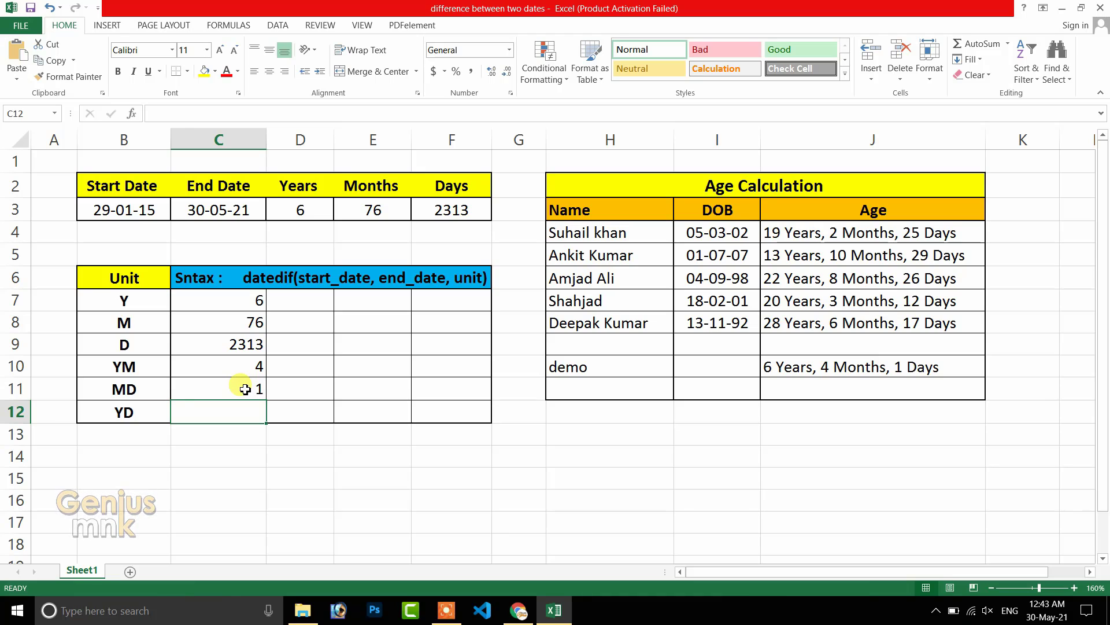
Step: Change the day of the start date in cell B3 to 12, making the date 12-01-2015
{"action": "left_click", "coordinate": [249, 389]}
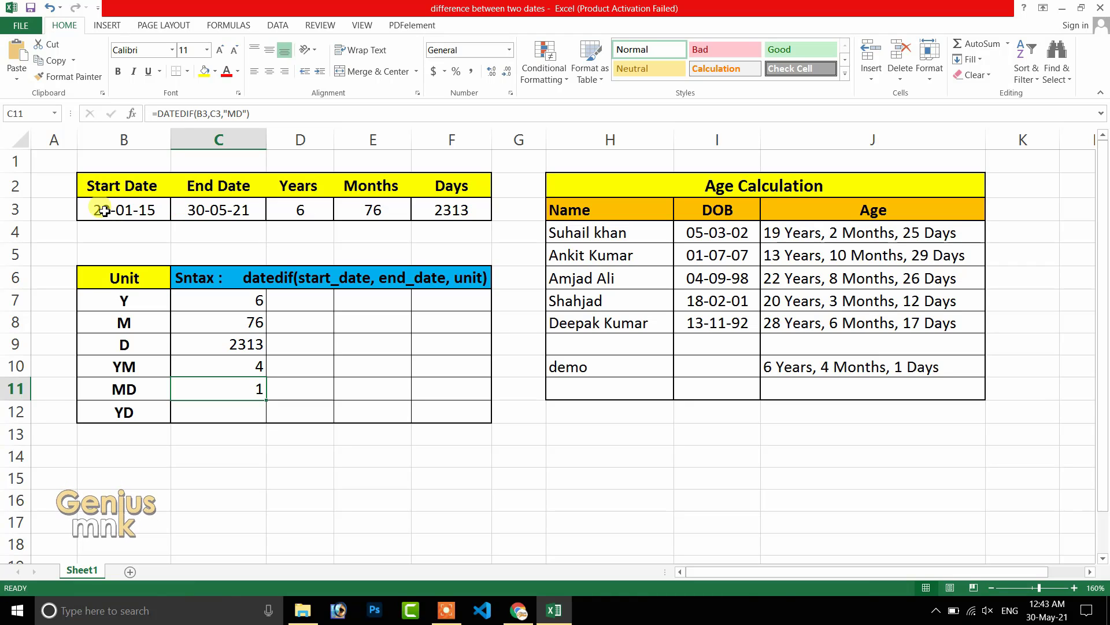
{"action": "left_click", "coordinate": [200, 211]}
{"action": "left_click", "coordinate": [108, 210]}
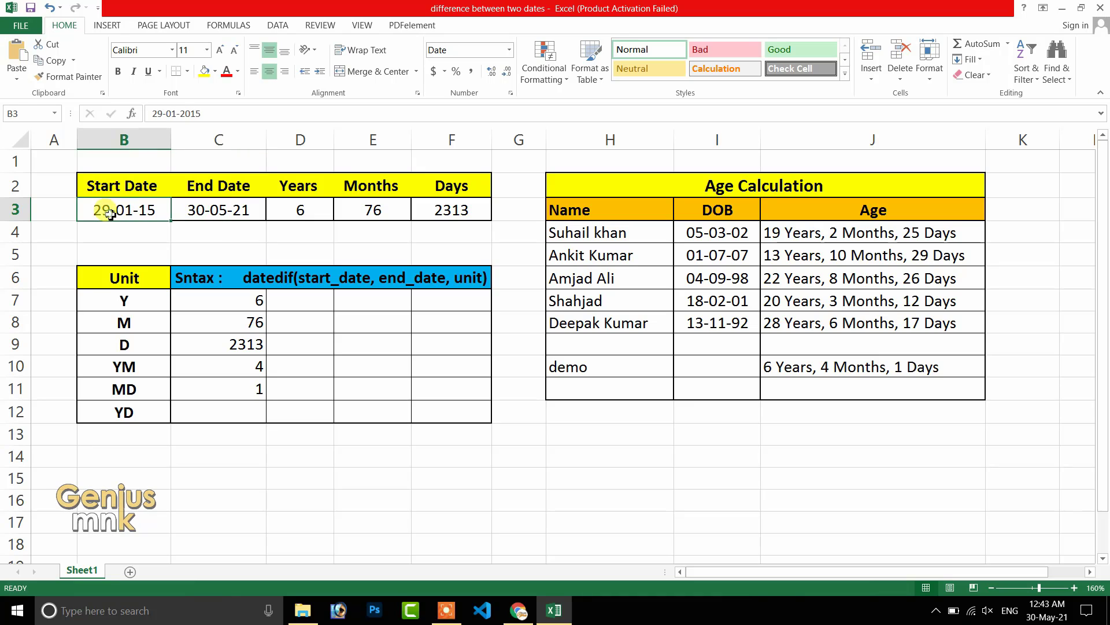
{"action": "left_click", "coordinate": [260, 391]}
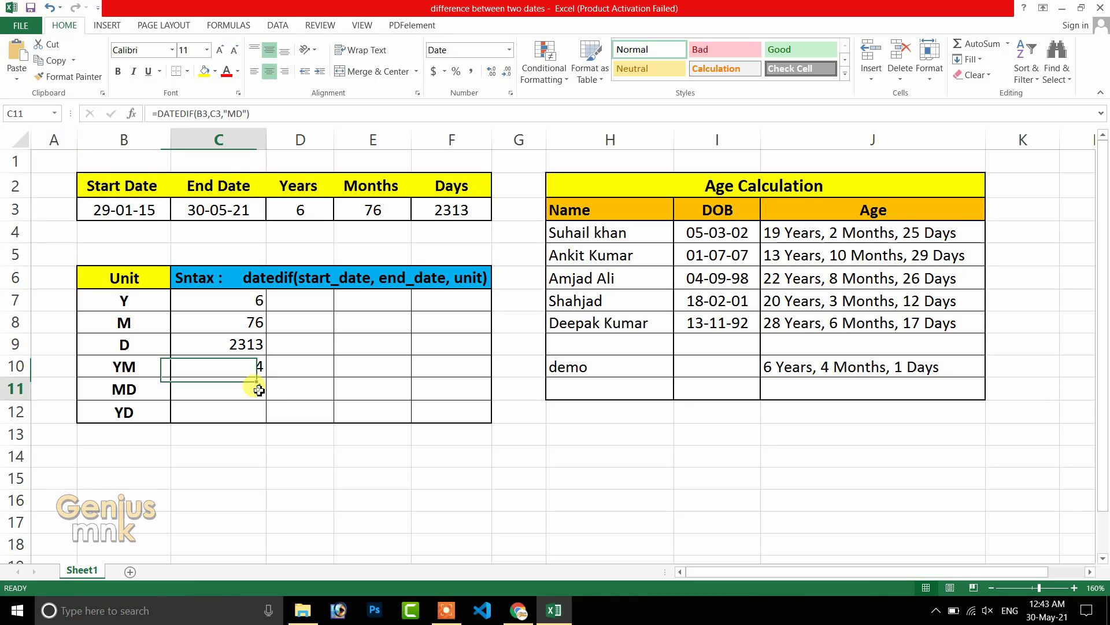
{"action": "double_click", "coordinate": [110, 213]}
{"action": "key", "text": "BackSpace"}
{"action": "key", "text": "BackSpace"}
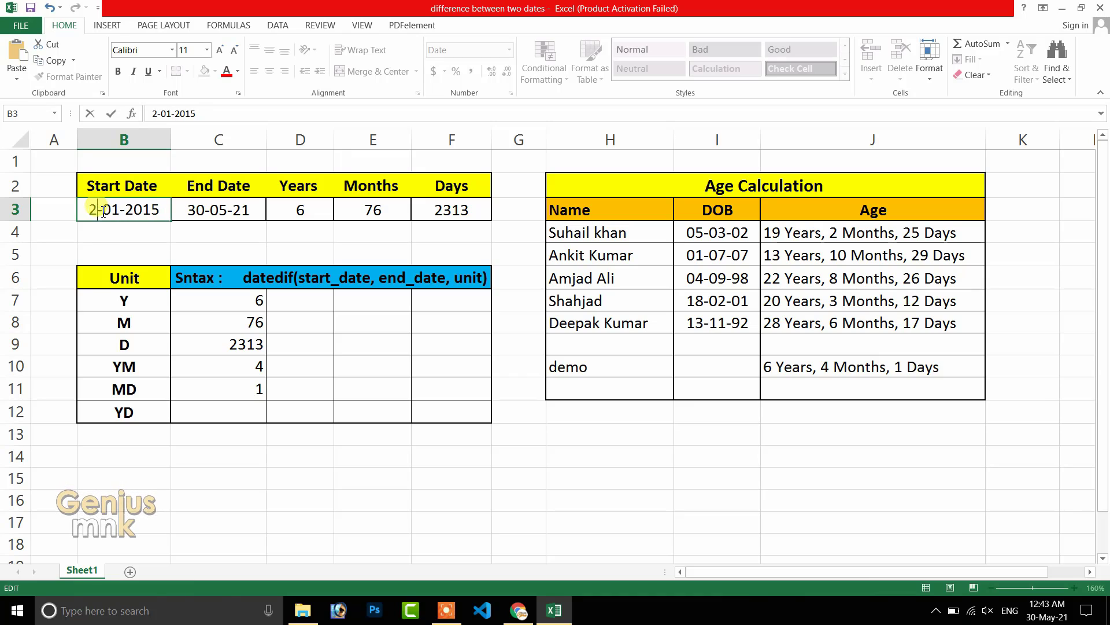
{"action": "type", "text": "12"}
{"action": "key", "text": "Return"}
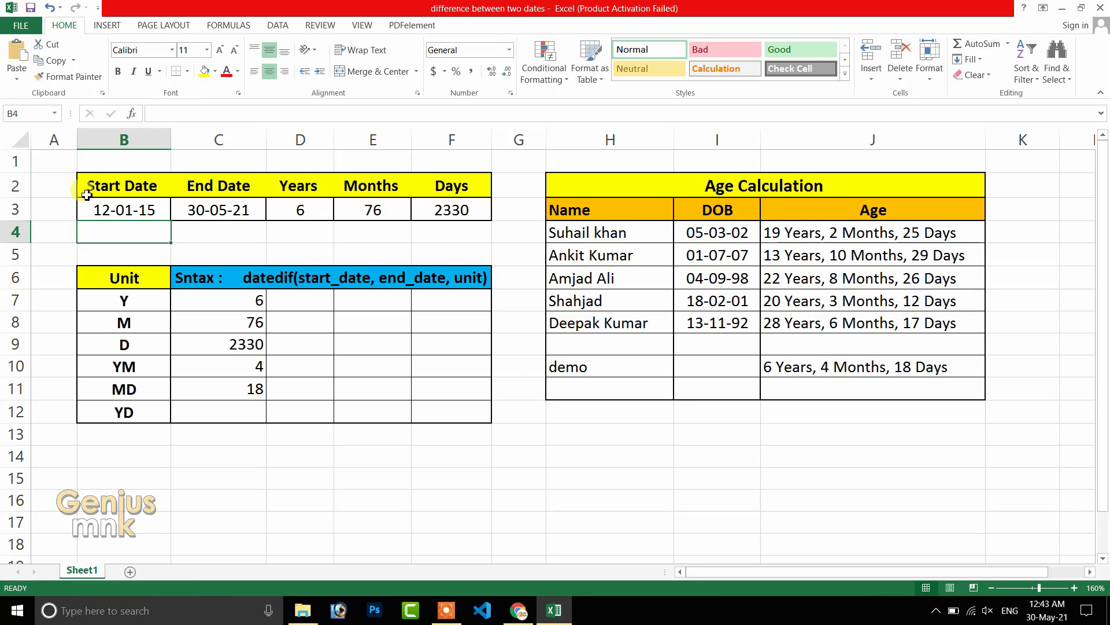
{"action": "left_click", "coordinate": [99, 210]}
{"action": "left_click", "coordinate": [181, 209]}
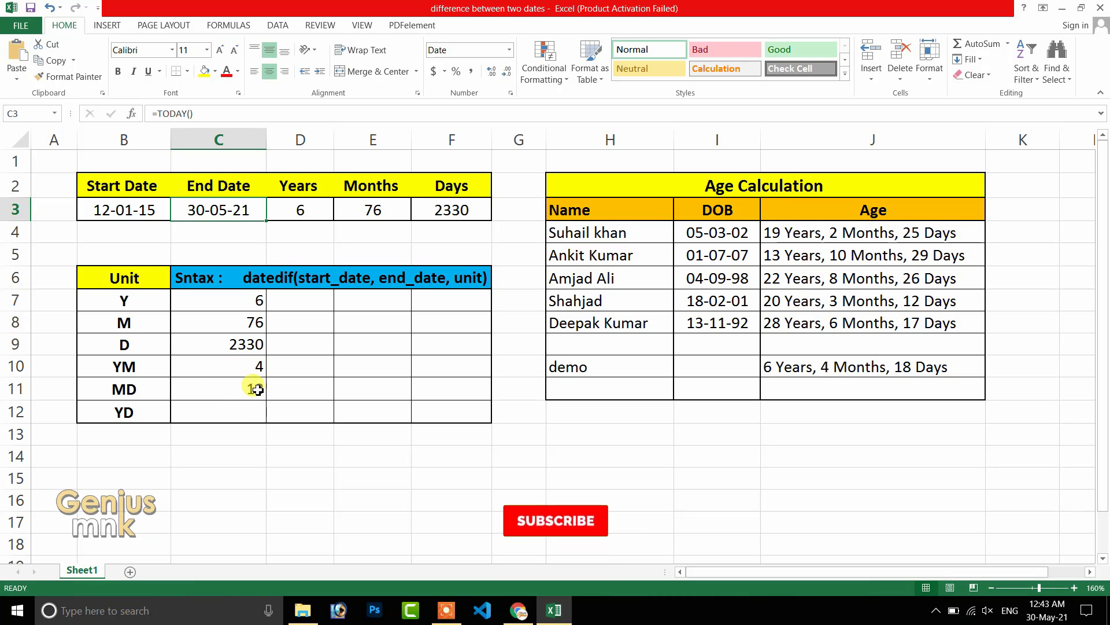
Step: Enter =datedif(B3,C3,"YD") in cell C12 to calculate the days between the dates while ignoring the years
{"action": "left_click", "coordinate": [241, 412]}
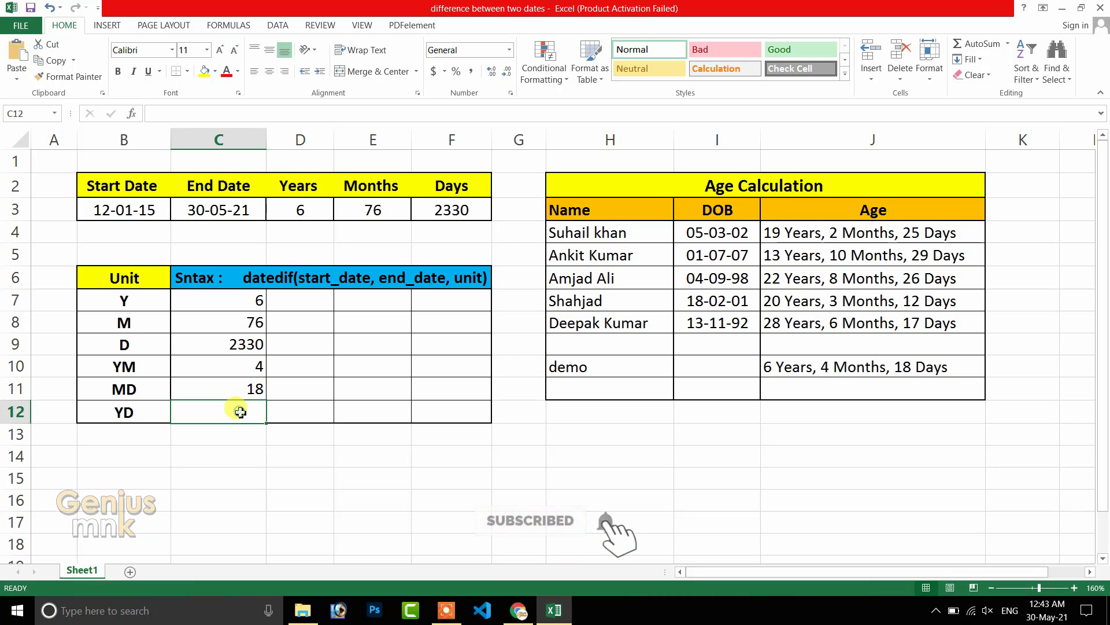
{"action": "type", "text": "="}
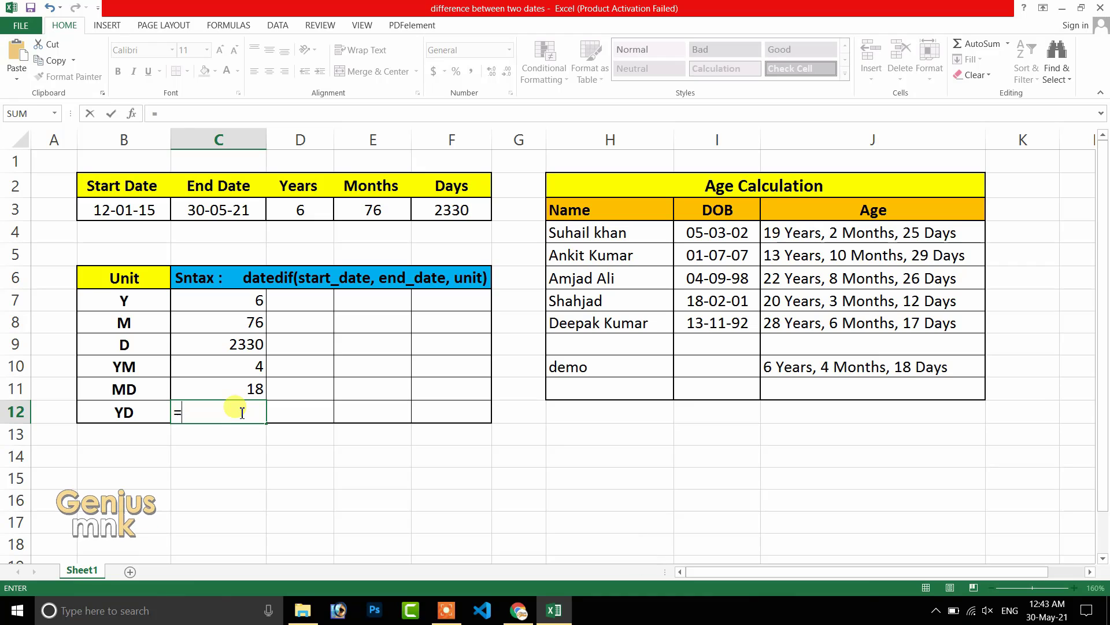
{"action": "type", "text": "dated"}
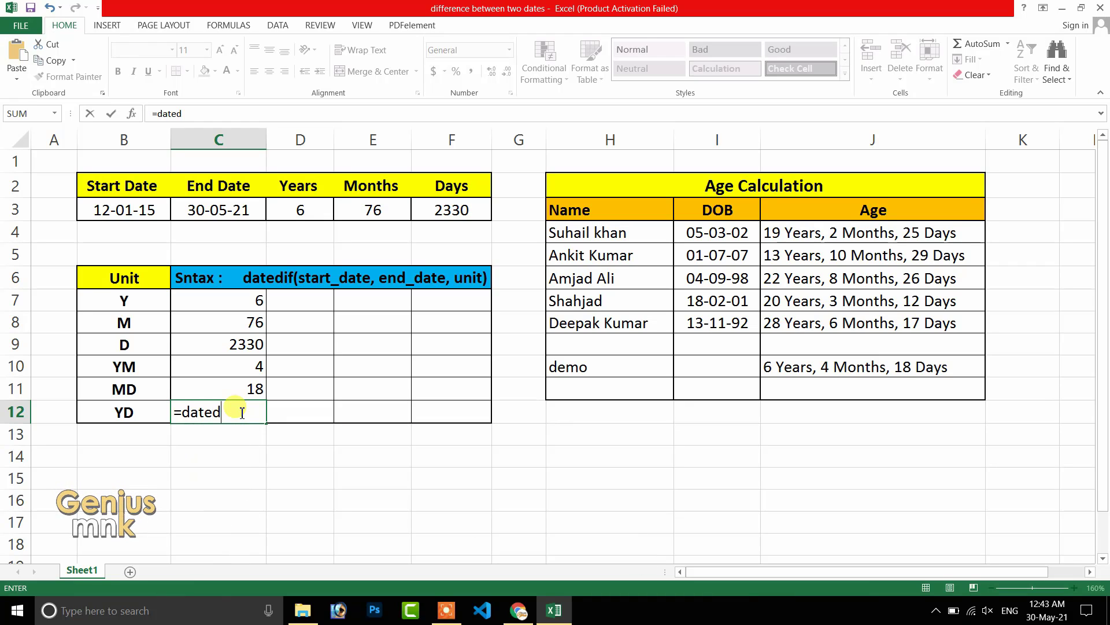
{"action": "type", "text": "if("}
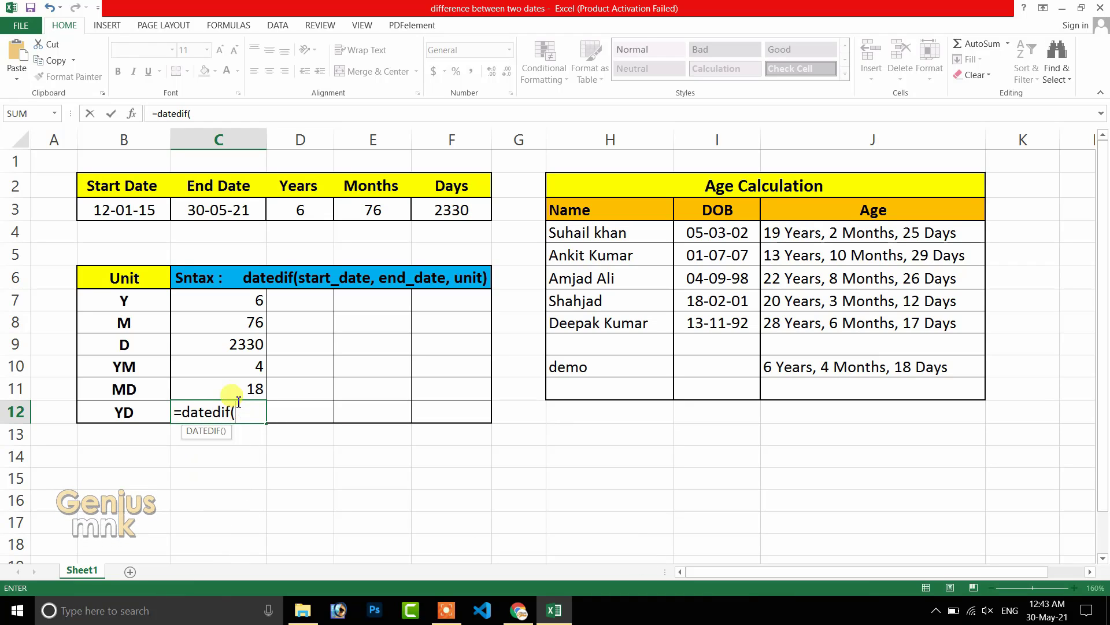
{"action": "left_click", "coordinate": [148, 212]}
{"action": "type", "text": ","}
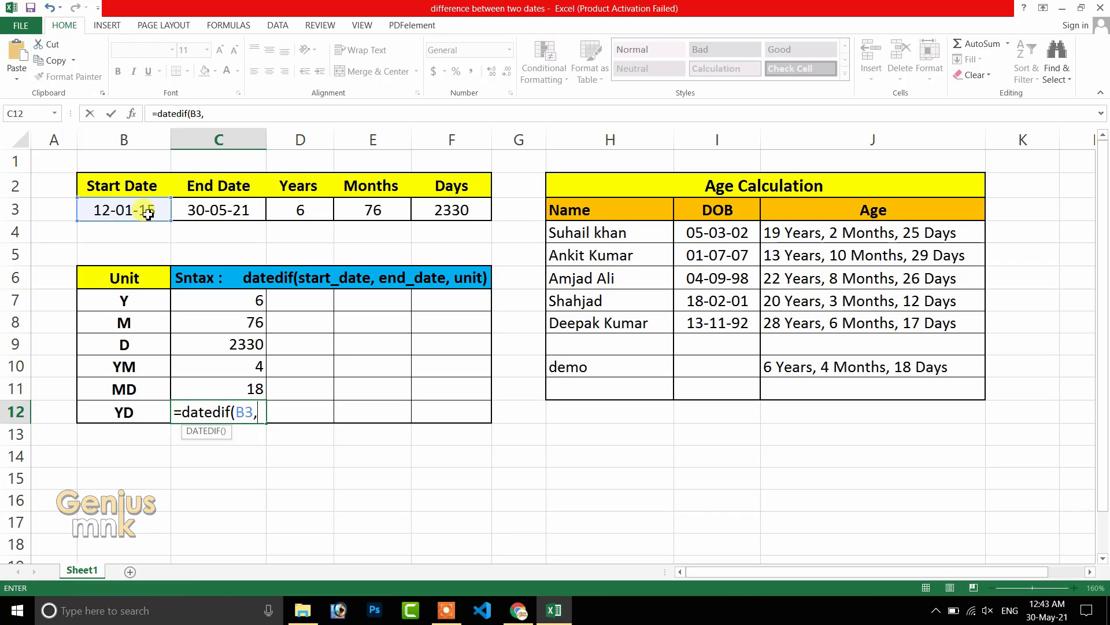
{"action": "left_click", "coordinate": [196, 211]}
{"action": "type", "text": ",\"YD"}
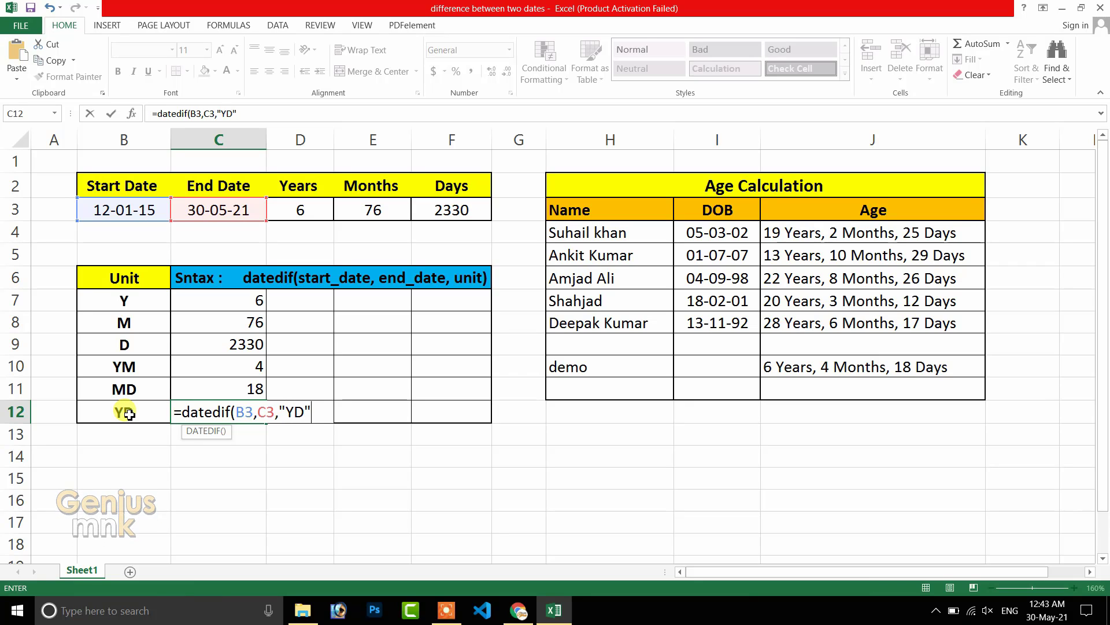
{"action": "key", "text": "Return"}
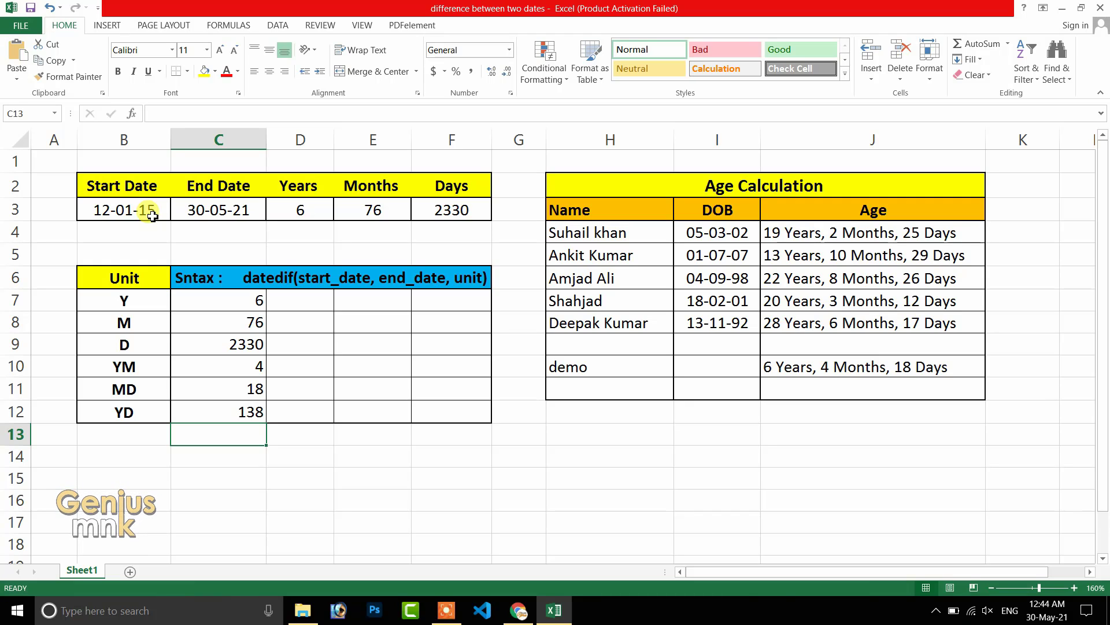
{"action": "left_click", "coordinate": [242, 411]}
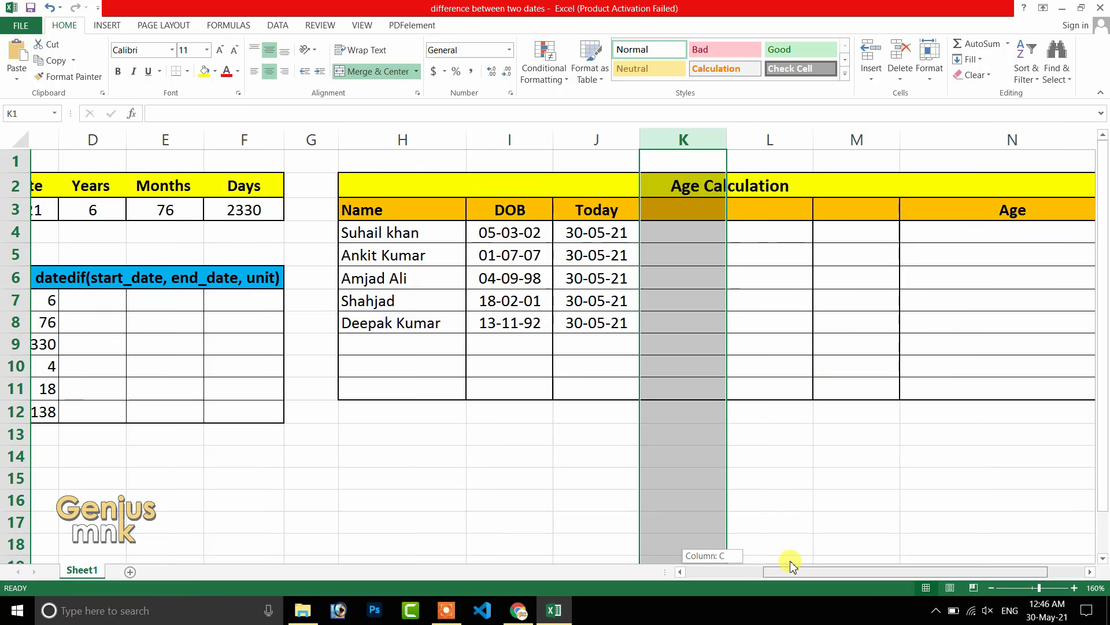
Step: Add the header Years in cell K3 of the Age Calculation table
{"action": "left_click_drag", "start_coordinate": [788, 565], "coordinate": [833, 561]}
{"action": "left_click", "coordinate": [644, 262]}
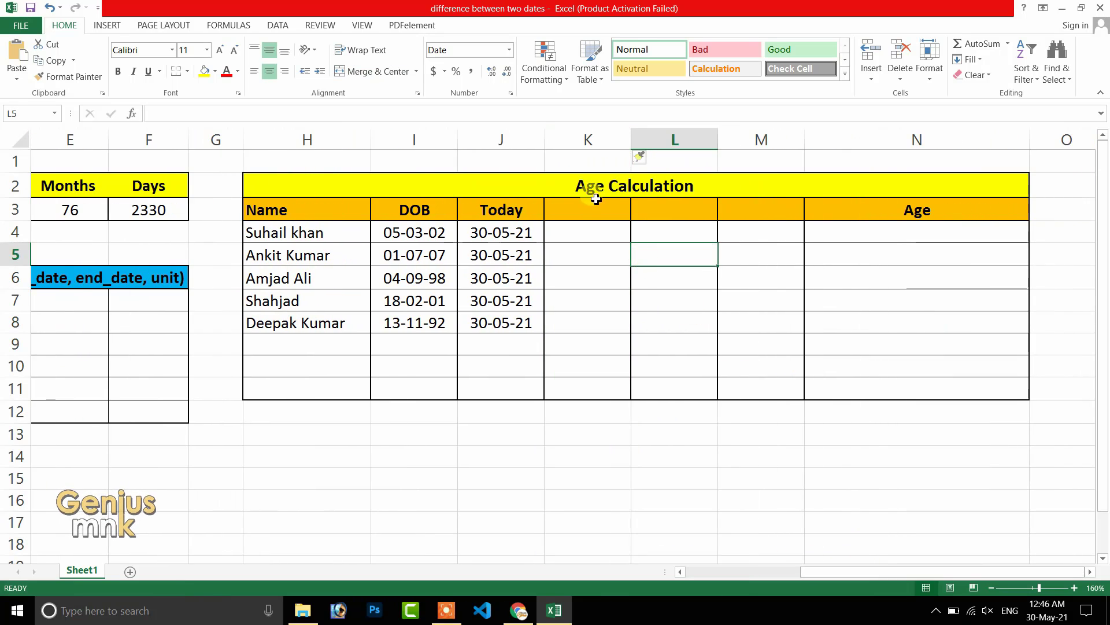
{"action": "left_click", "coordinate": [596, 200]}
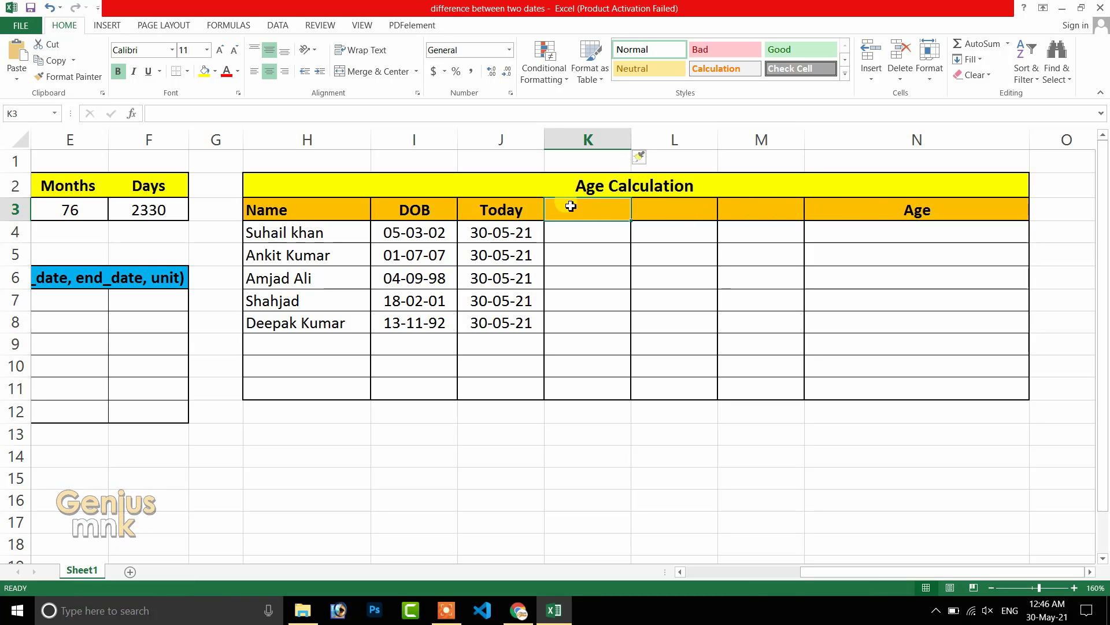
{"action": "type", "text": "year"}
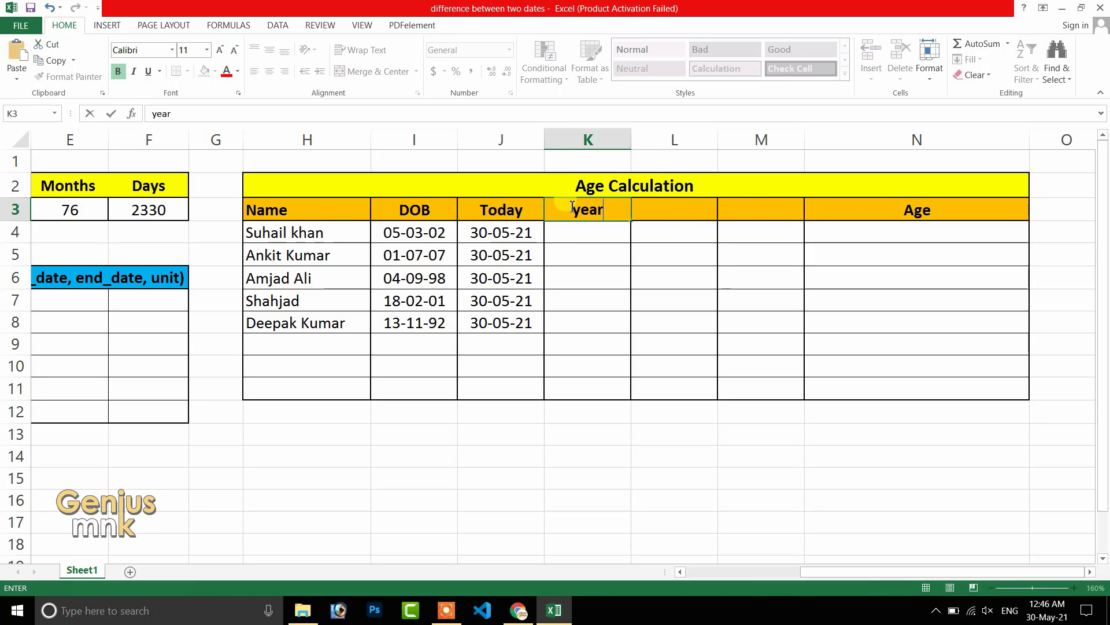
{"action": "key", "text": "BackSpace"}
{"action": "key", "text": "BackSpace"}
{"action": "key", "text": "BackSpace"}
{"action": "key", "text": "BackSpace"}
{"action": "type", "text": "Y"}
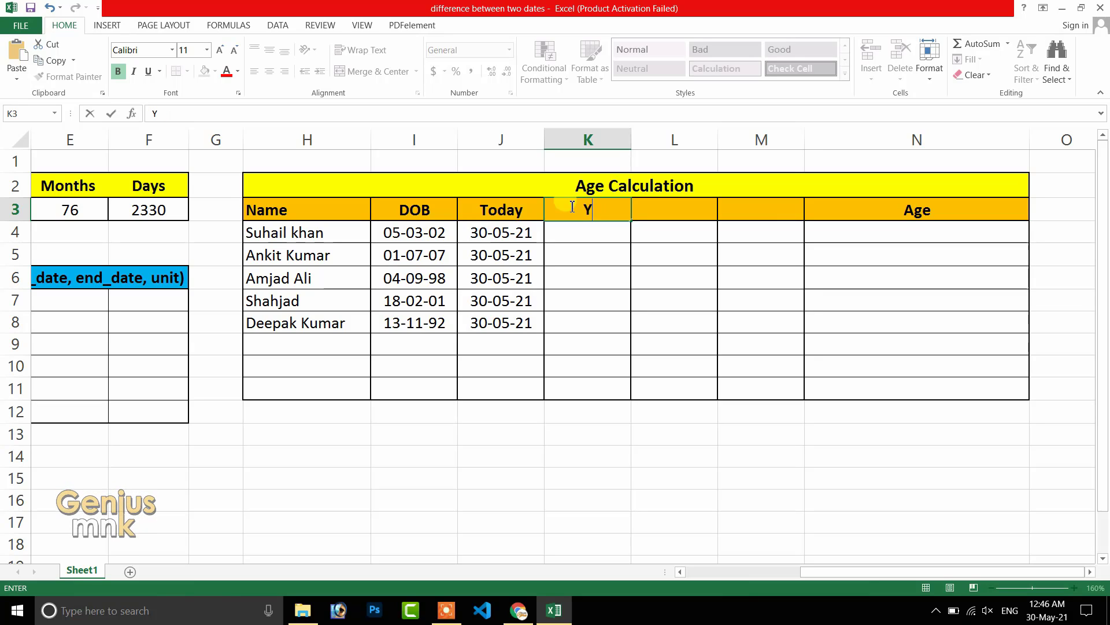
{"action": "type", "text": "earns"}
{"action": "key", "text": "BackSpace"}
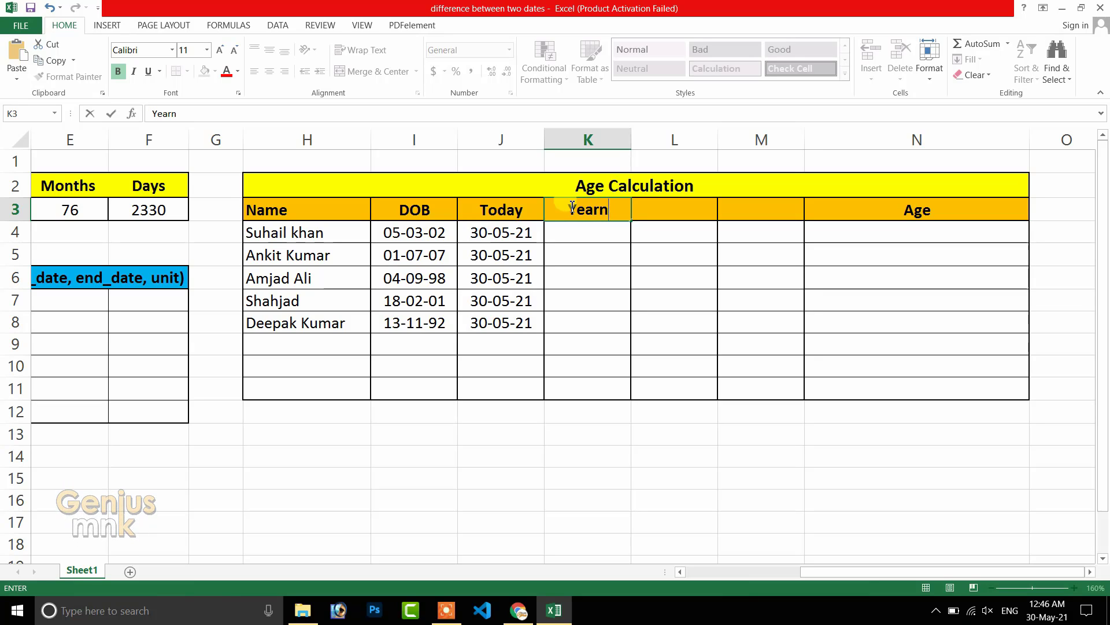
{"action": "key", "text": "BackSpace"}
{"action": "type", "text": "s"}
Step: Add the headers Months in cell L3 and Days in cell M3
{"action": "key", "text": "Tab"}
{"action": "type", "text": "Months"}
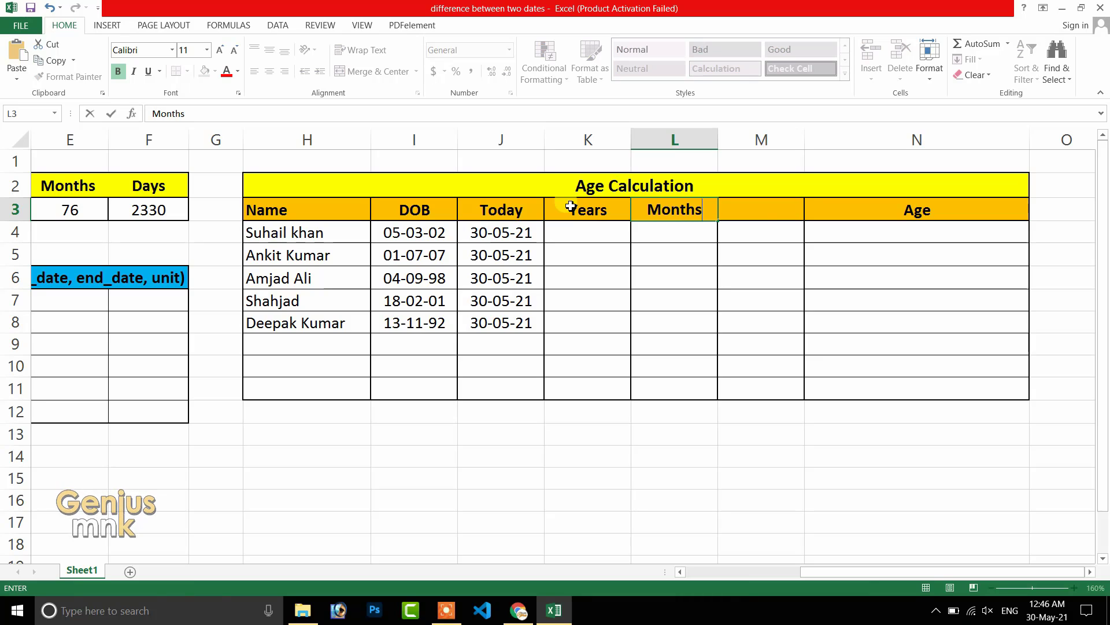
{"action": "key", "text": "Tab"}
{"action": "type", "text": "Day"}
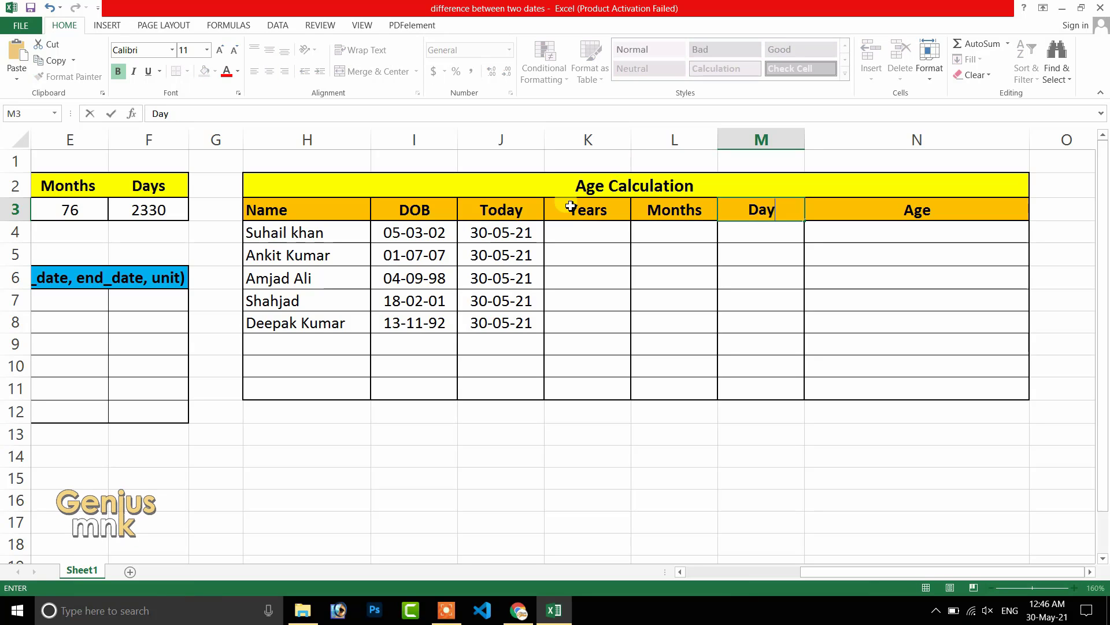
{"action": "type", "text": "s"}
{"action": "key", "text": "Tab"}
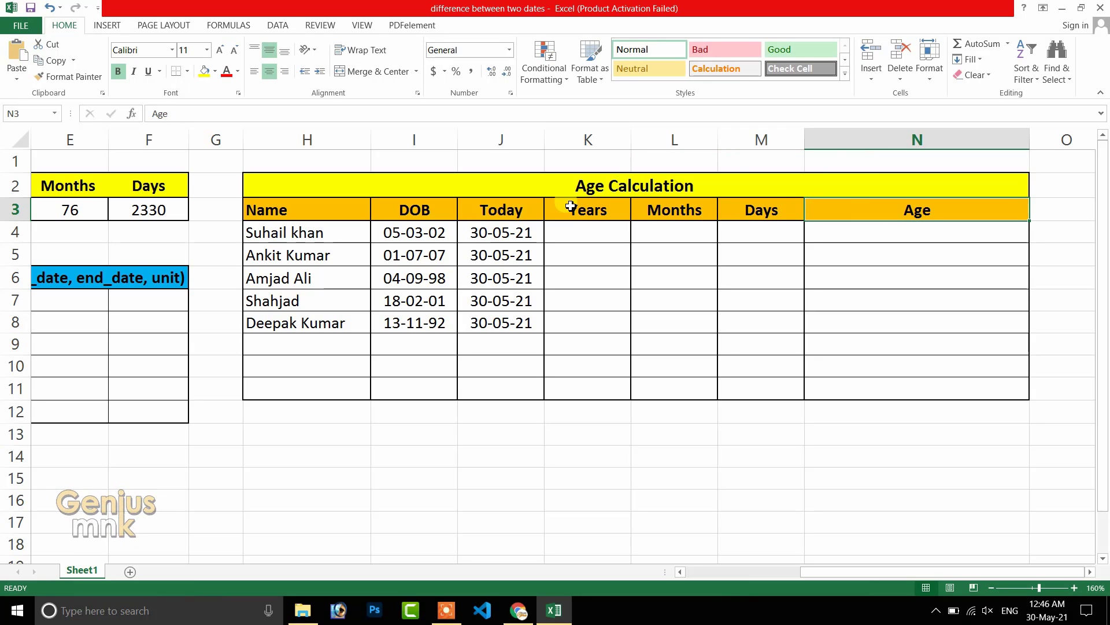
{"action": "key", "text": "Down"}
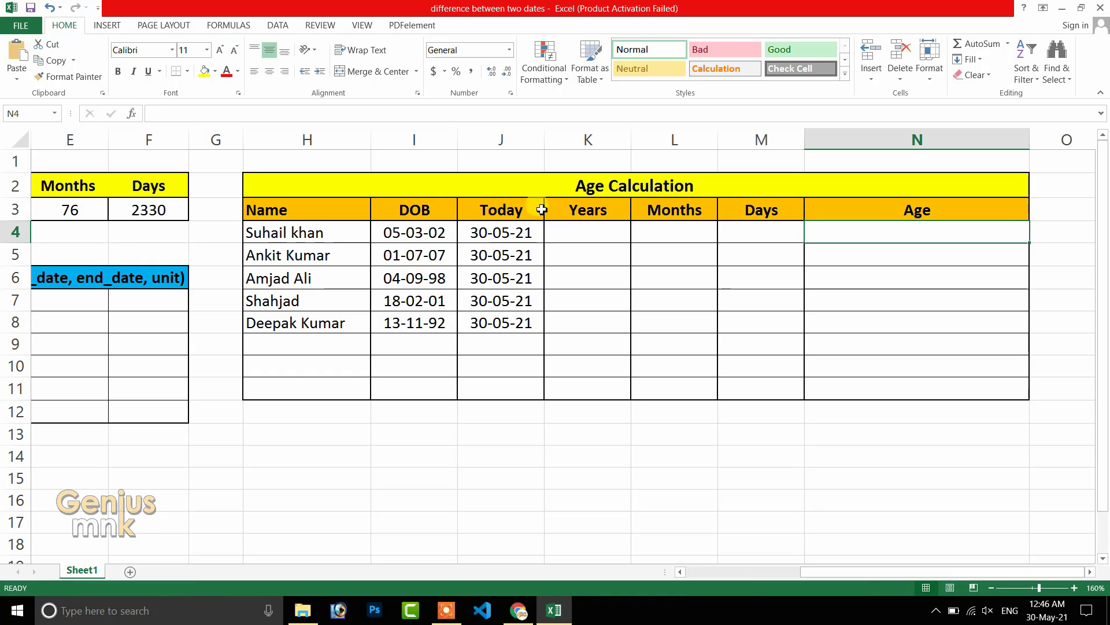
Step: Enter =DATEDIF(I4,TODAY(),"Y") in cell K4 to calculate the first person's full years of age
{"action": "left_click", "coordinate": [583, 238]}
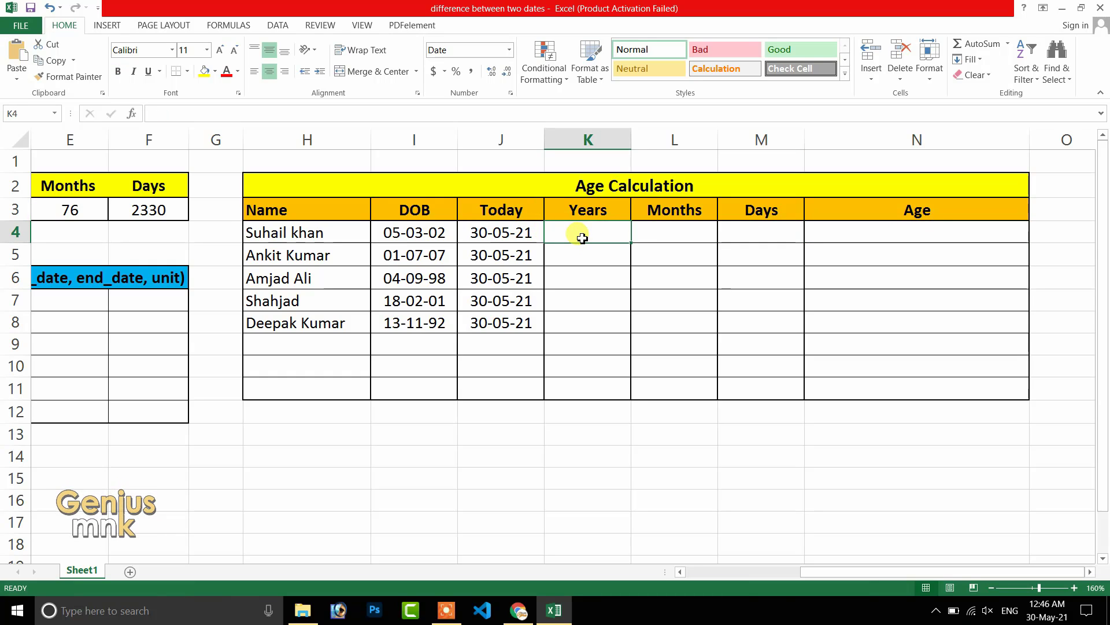
{"action": "type", "text": "=d"}
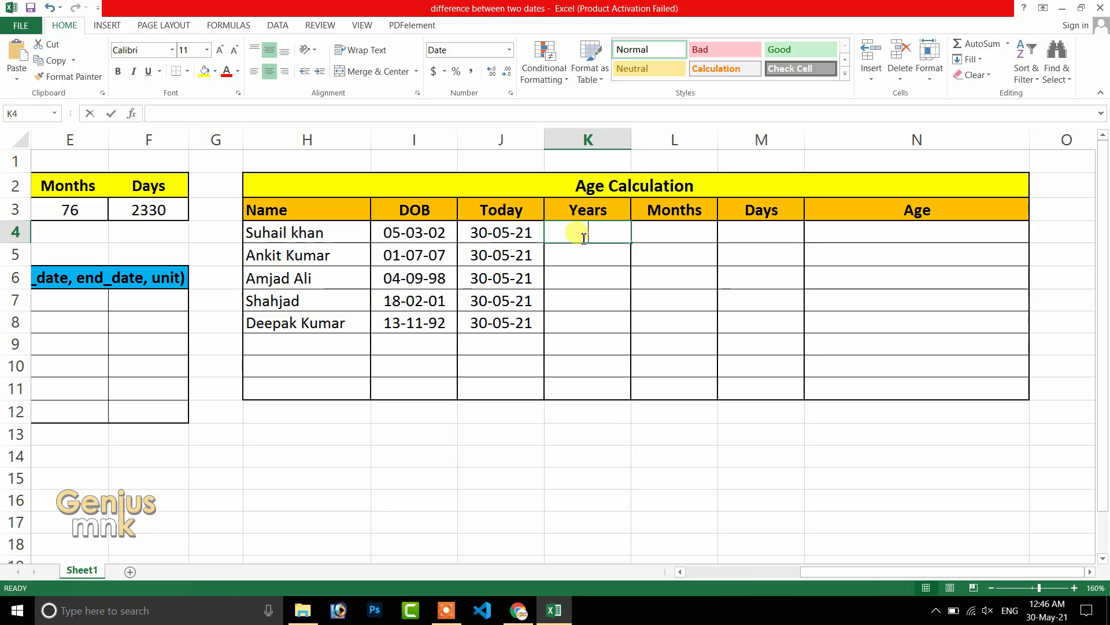
{"action": "type", "text": "atedif("}
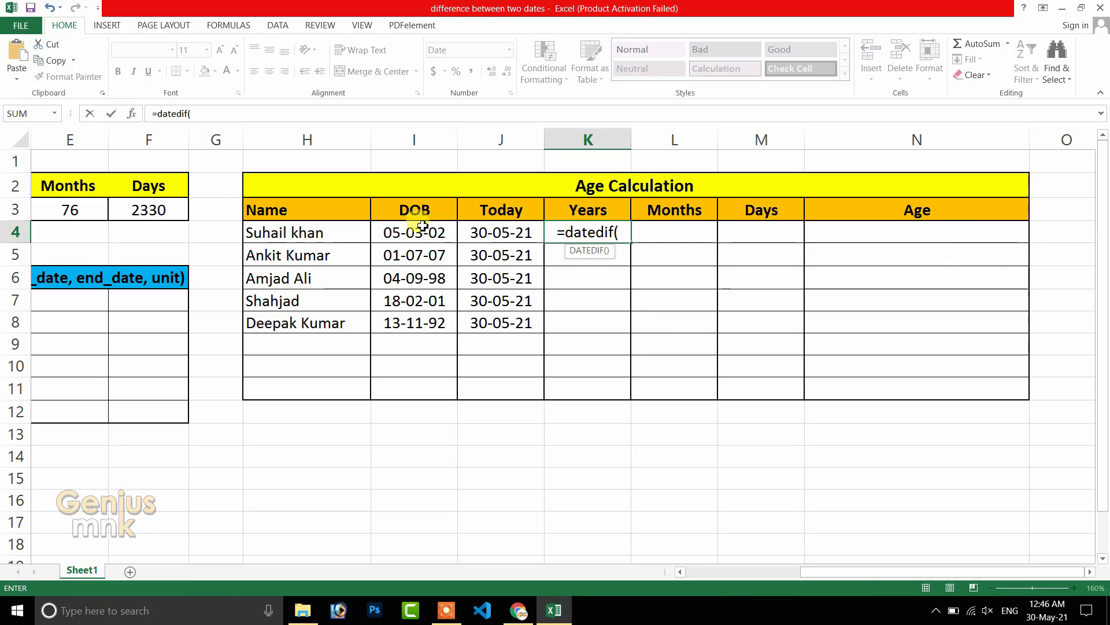
{"action": "left_click", "coordinate": [414, 232]}
{"action": "type", "text": ","}
{"action": "left_click", "coordinate": [501, 232]}
{"action": "key", "text": "BackSpace"}
{"action": "key", "text": "BackSpace"}
{"action": "type", "text": "today(),\"y\")"}
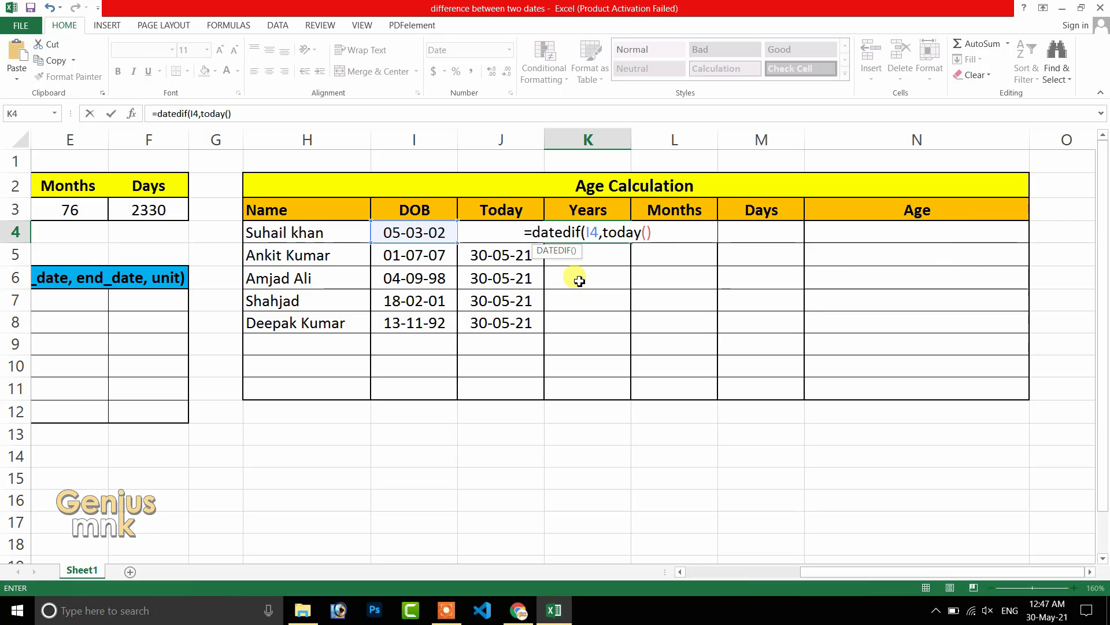
{"action": "key", "text": "Return"}
{"action": "double_click", "coordinate": [594, 232]}
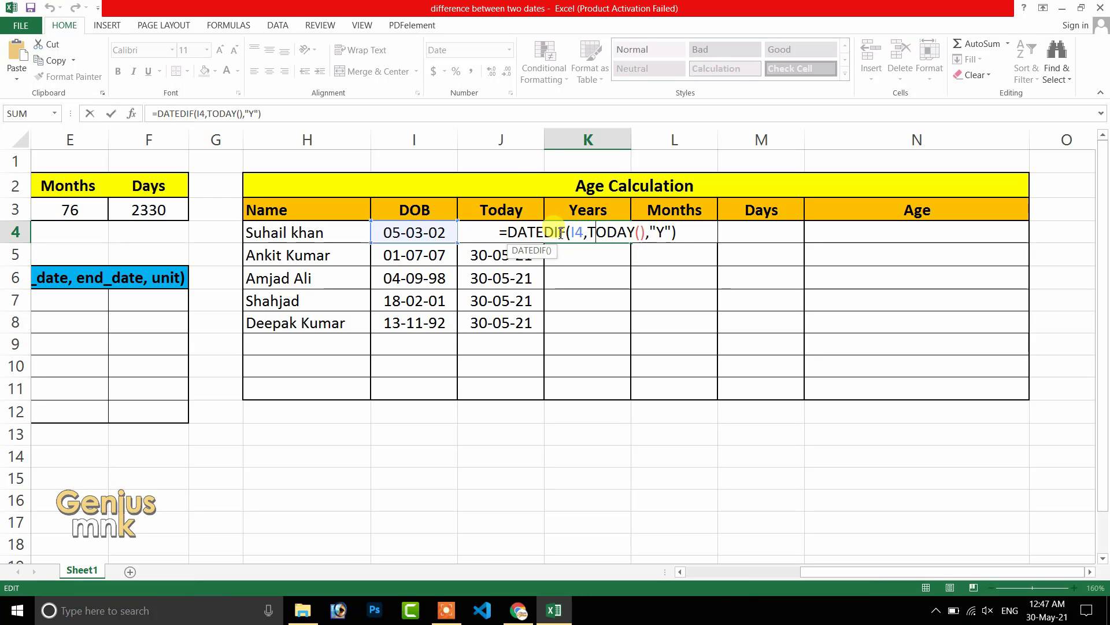
{"action": "key", "text": "Return"}
Step: Set the number format of cells K4:M10 to General and fill the Years formula from K4 down to K8
{"action": "left_click", "coordinate": [578, 232]}
{"action": "left_click", "coordinate": [510, 50]}
{"action": "left_click", "coordinate": [483, 69]}
{"action": "left_click_drag", "start_coordinate": [596, 232], "coordinate": [743, 374]}
{"action": "left_click", "coordinate": [508, 50]}
{"action": "left_click", "coordinate": [483, 69]}
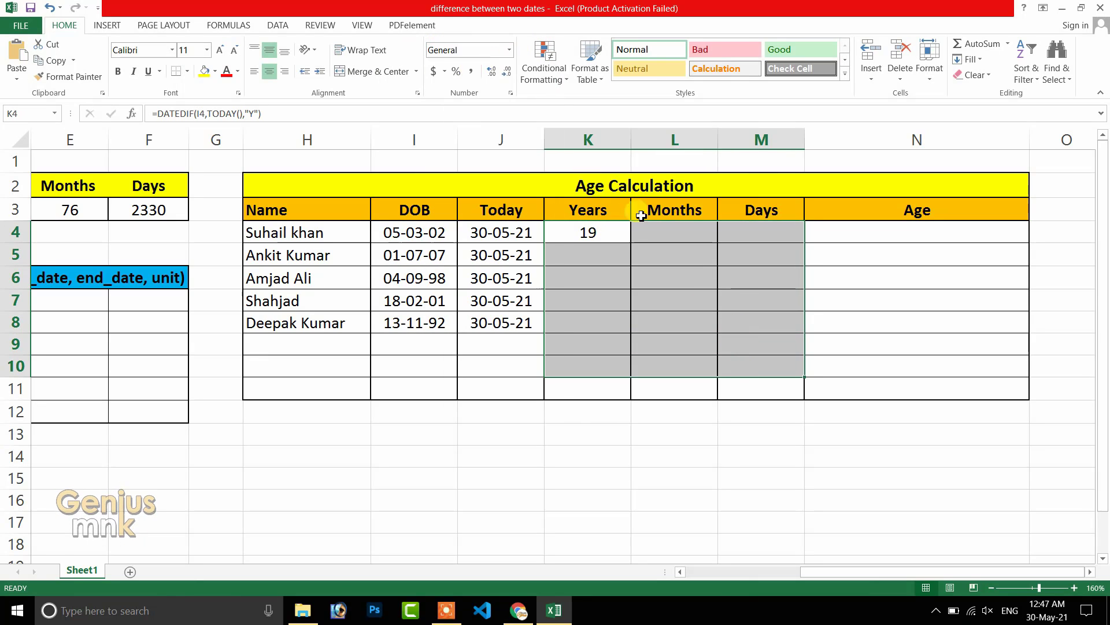
{"action": "left_click", "coordinate": [601, 233]}
{"action": "left_click_drag", "start_coordinate": [631, 242], "coordinate": [624, 322]}
Step: Enter =datedif(I4,J4,"YM") in cell L4 for the remaining months and fill the formula down to L8
{"action": "left_click", "coordinate": [665, 233]}
{"action": "type", "text": "=datedif("}
{"action": "left_click", "coordinate": [414, 232]}
{"action": "type", "text": ","}
{"action": "left_click", "coordinate": [503, 233]}
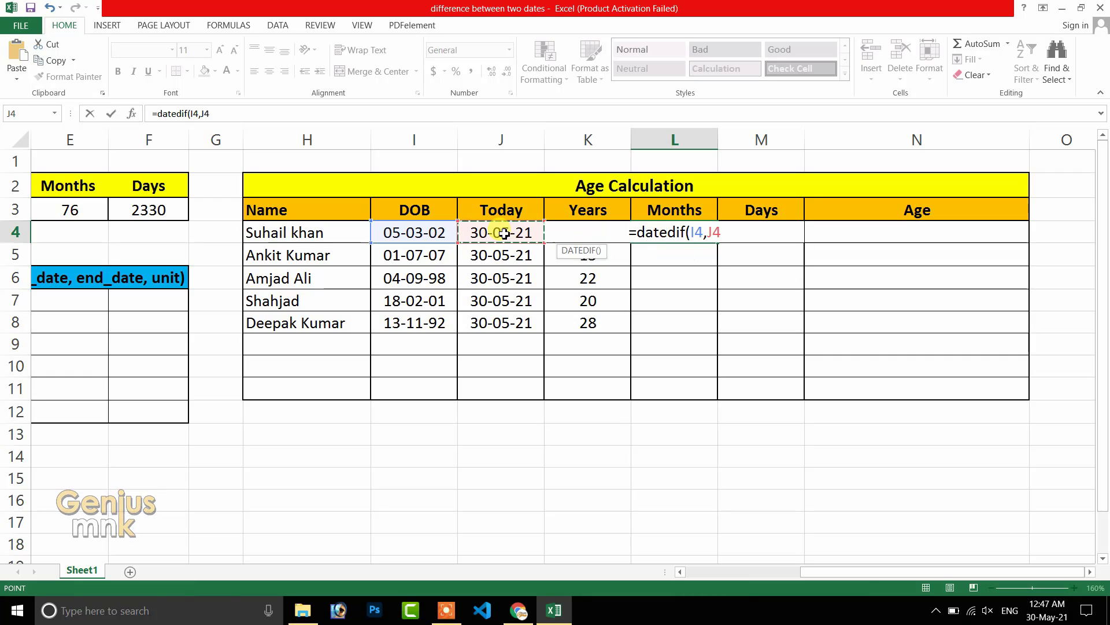
{"action": "type", "text": ",\""}
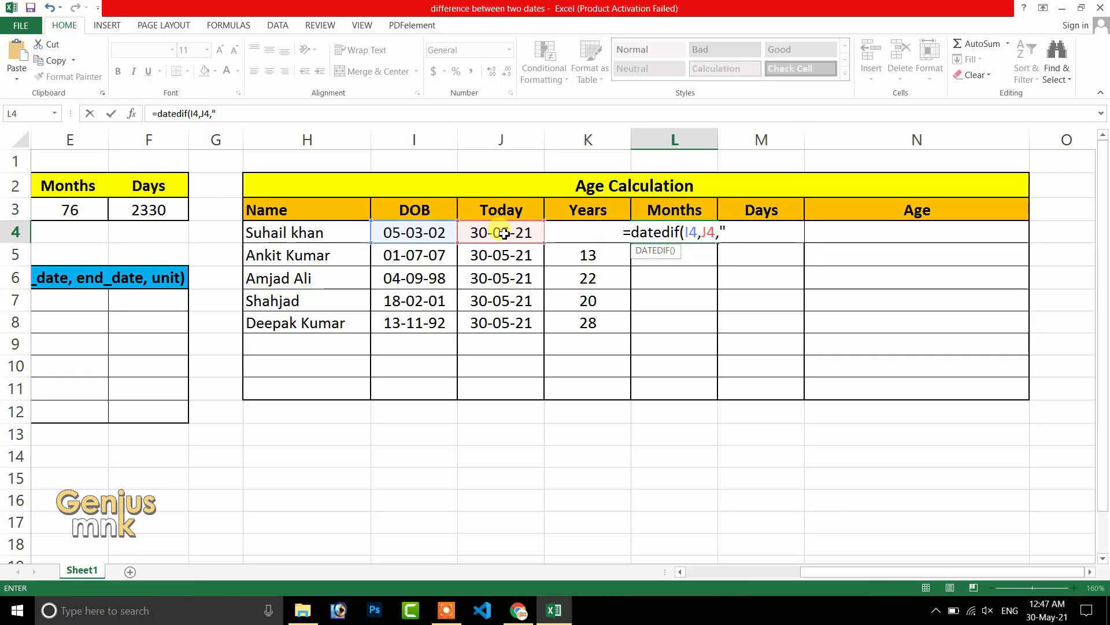
{"action": "type", "text": "Ym"}
{"action": "key", "text": "BackSpace"}
{"action": "type", "text": "M\")"}
{"action": "key", "text": "Return"}
{"action": "left_click", "coordinate": [698, 232]}
{"action": "left_click_drag", "start_coordinate": [718, 243], "coordinate": [715, 323]}
Step: Enter =datedif(I4,J4,"MD") in cell M4 for the remaining days and fill the formula down to M8
{"action": "left_click", "coordinate": [751, 228]}
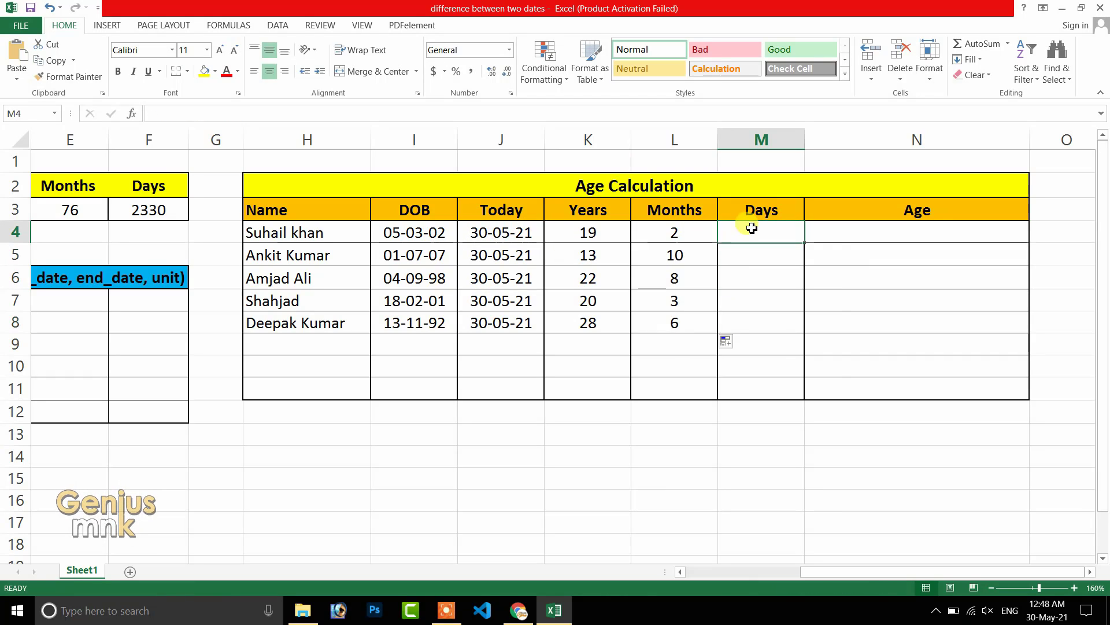
{"action": "type", "text": "=datedif("}
{"action": "left_click", "coordinate": [414, 232]}
{"action": "type", "text": ","}
{"action": "left_click", "coordinate": [495, 233]}
{"action": "type", "text": ",\""}
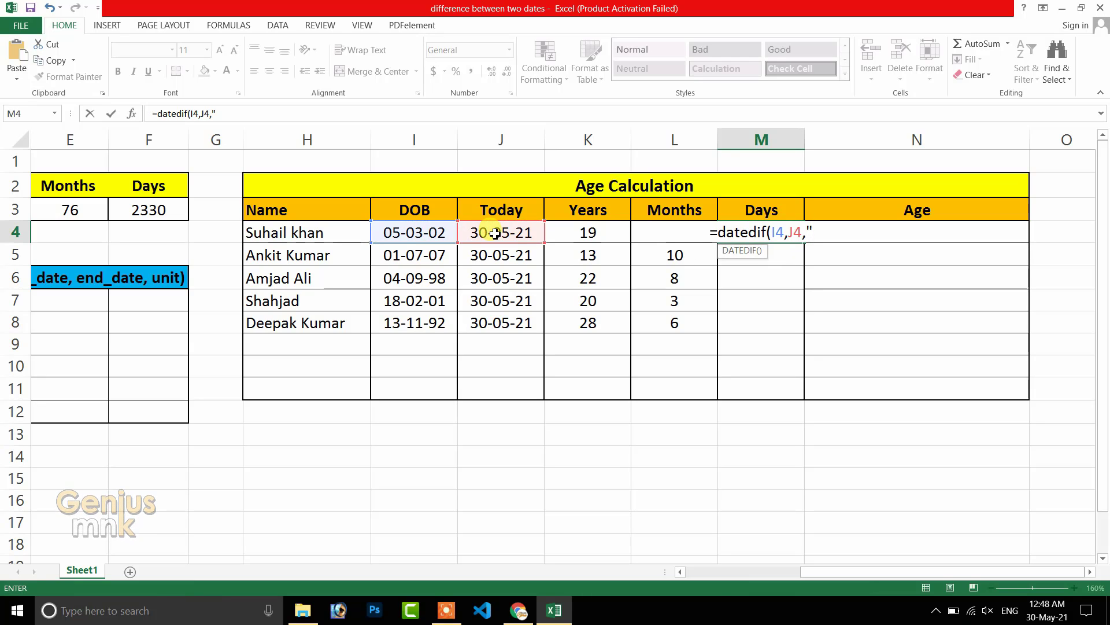
{"action": "type", "text": "MD"}
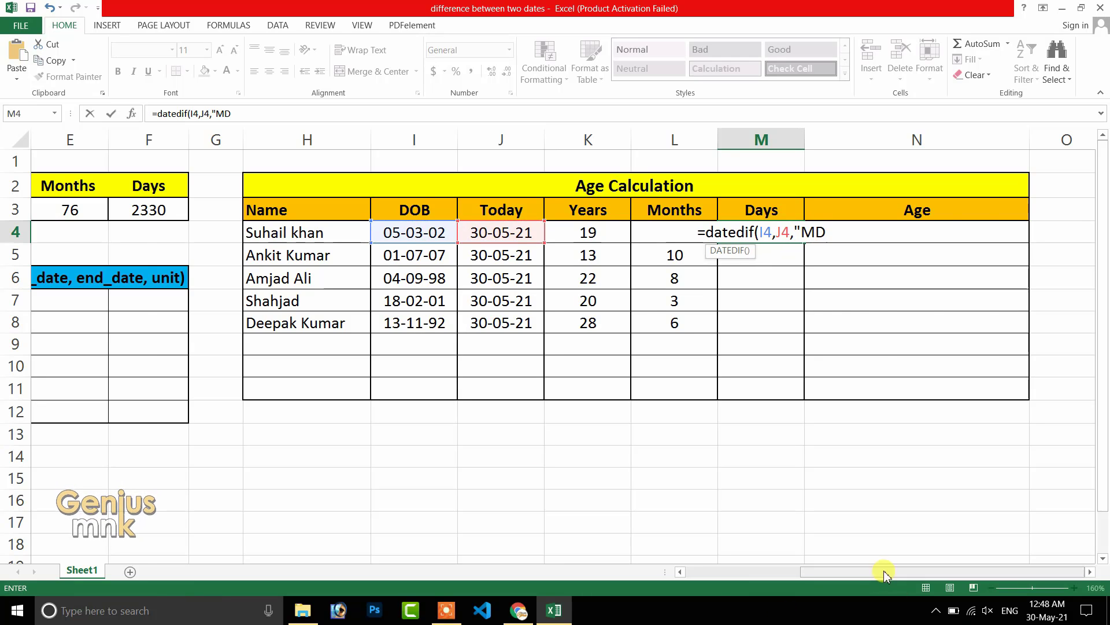
{"action": "left_click_drag", "start_coordinate": [884, 573], "coordinate": [814, 561]}
{"action": "type", "text": "\")"}
{"action": "key", "text": "Return"}
{"action": "left_click", "coordinate": [833, 233]}
{"action": "left_click_drag", "start_coordinate": [872, 242], "coordinate": [873, 333]}
Step: Review the Years, Months and Days formulas in cells K4, L4 and M4
{"action": "left_click", "coordinate": [656, 233]}
{"action": "left_click", "coordinate": [746, 233]}
{"action": "left_click", "coordinate": [829, 234]}
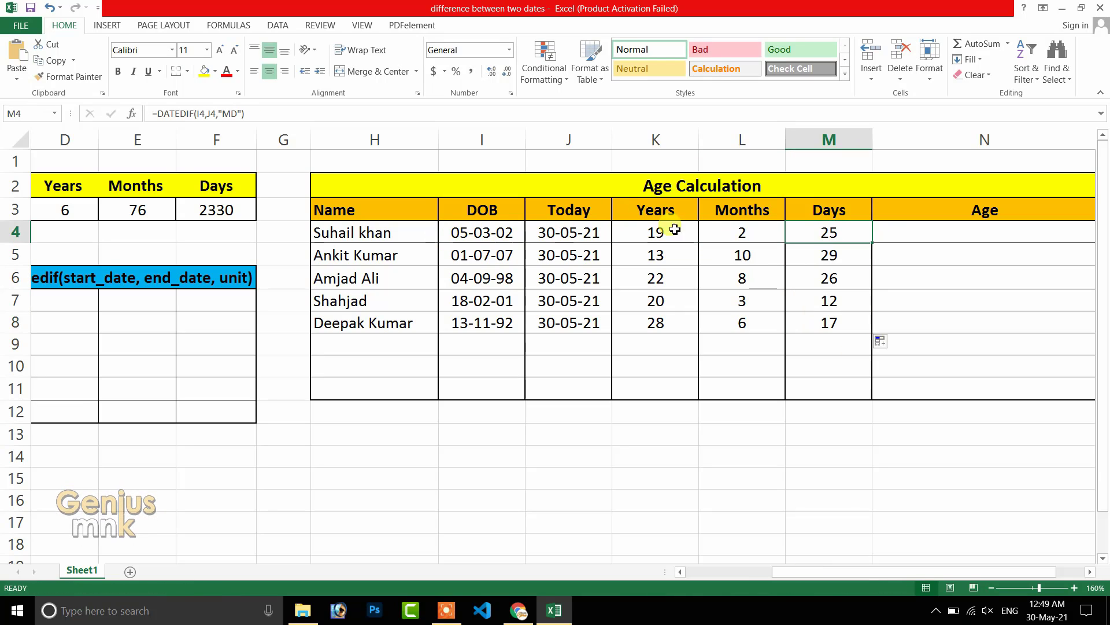
{"action": "double_click", "coordinate": [722, 235]}
{"action": "key", "text": "Return"}
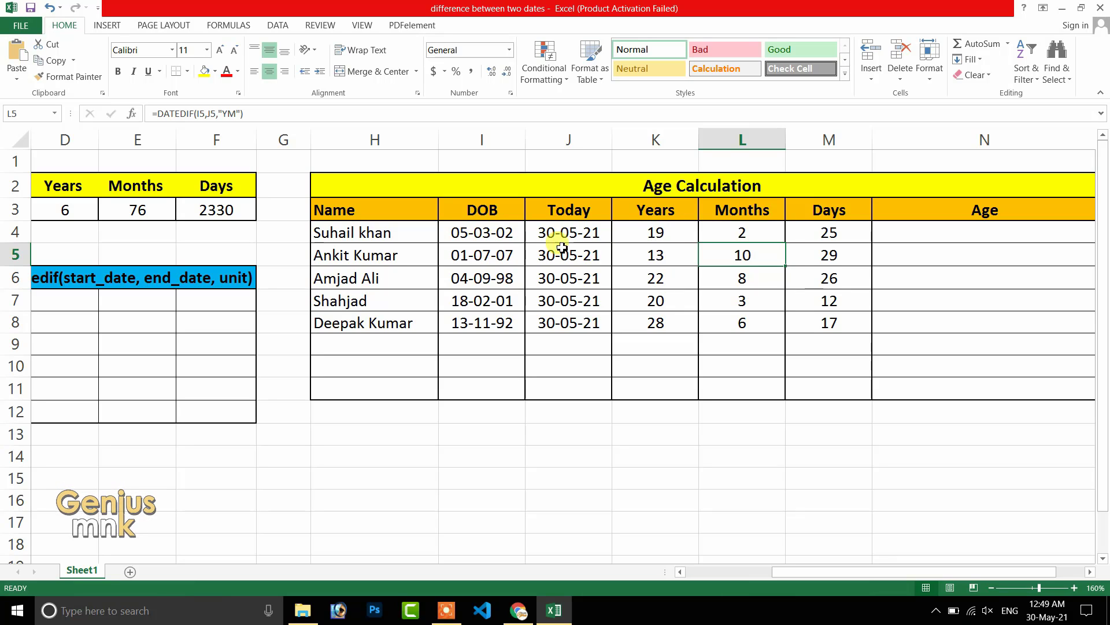
{"action": "left_click", "coordinate": [743, 233]}
{"action": "left_click", "coordinate": [653, 232]}
{"action": "left_click", "coordinate": [746, 233]}
{"action": "left_click", "coordinate": [828, 234]}
{"action": "scroll", "coordinate": [846, 264], "scroll_direction": "right", "scroll_amount": 1}
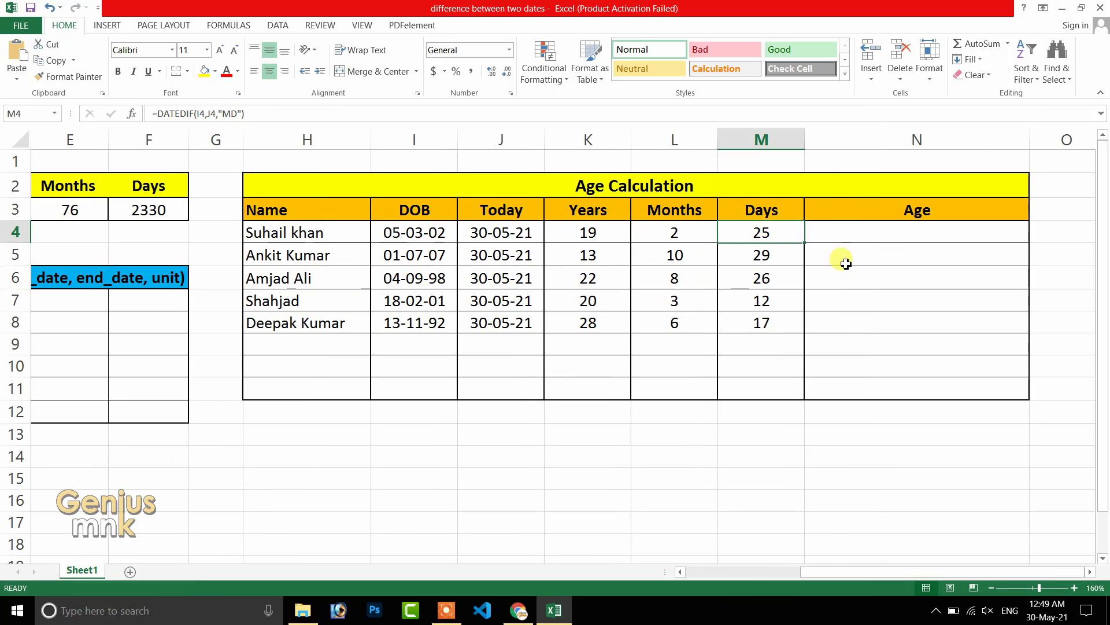
Step: Start a CONCATENATE formula in cell N4 that joins the years in K4 with the text " Years"
{"action": "left_click", "coordinate": [840, 230]}
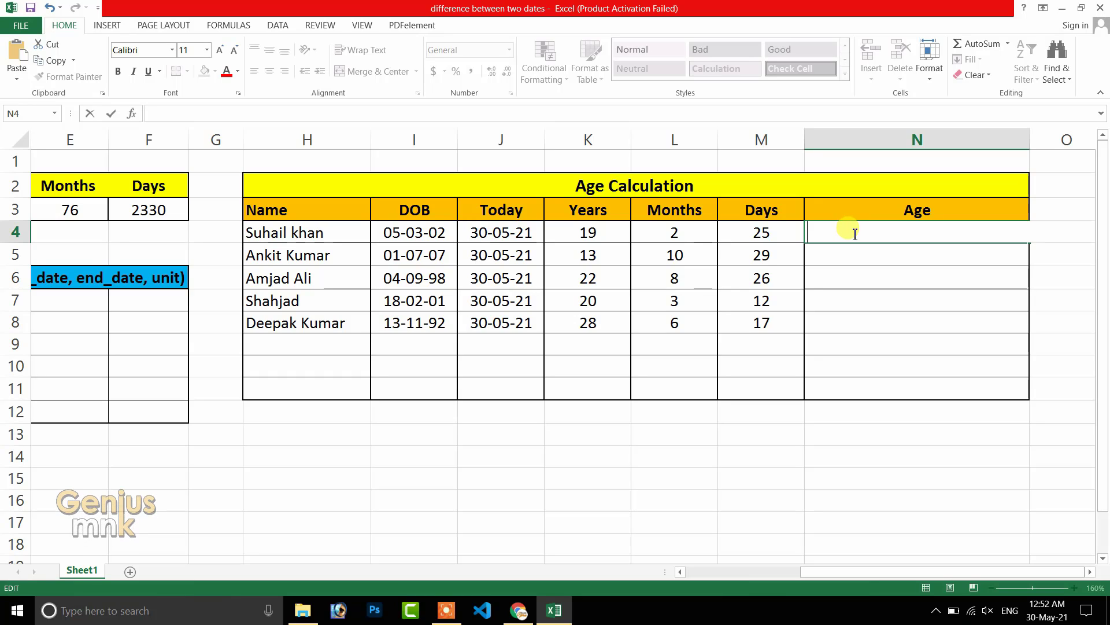
{"action": "key", "text": "Escape"}
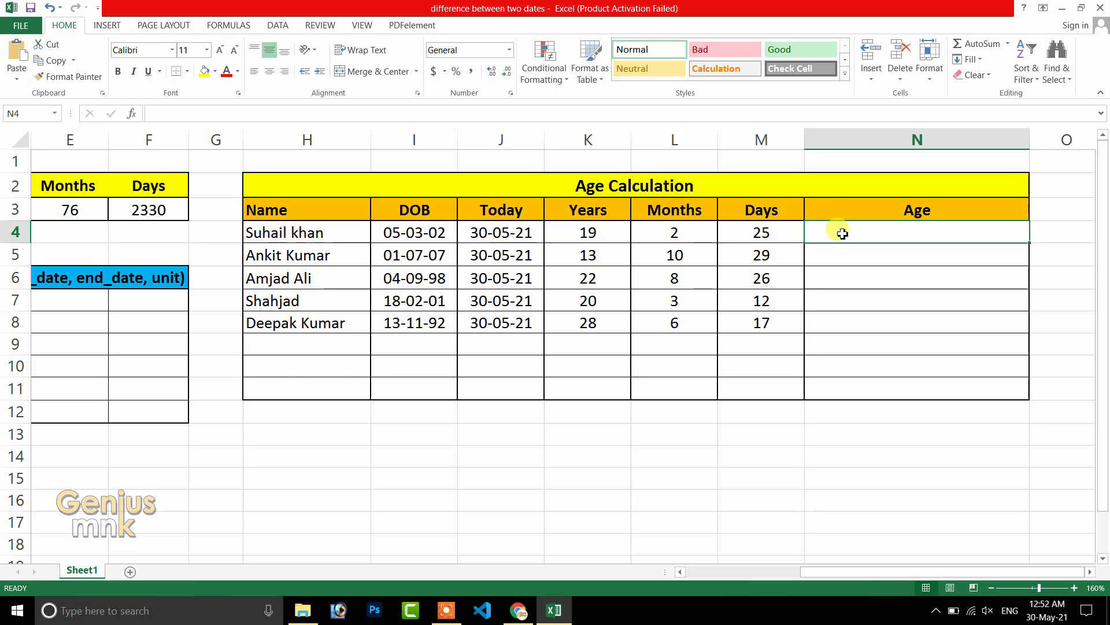
{"action": "type", "text": "=con"}
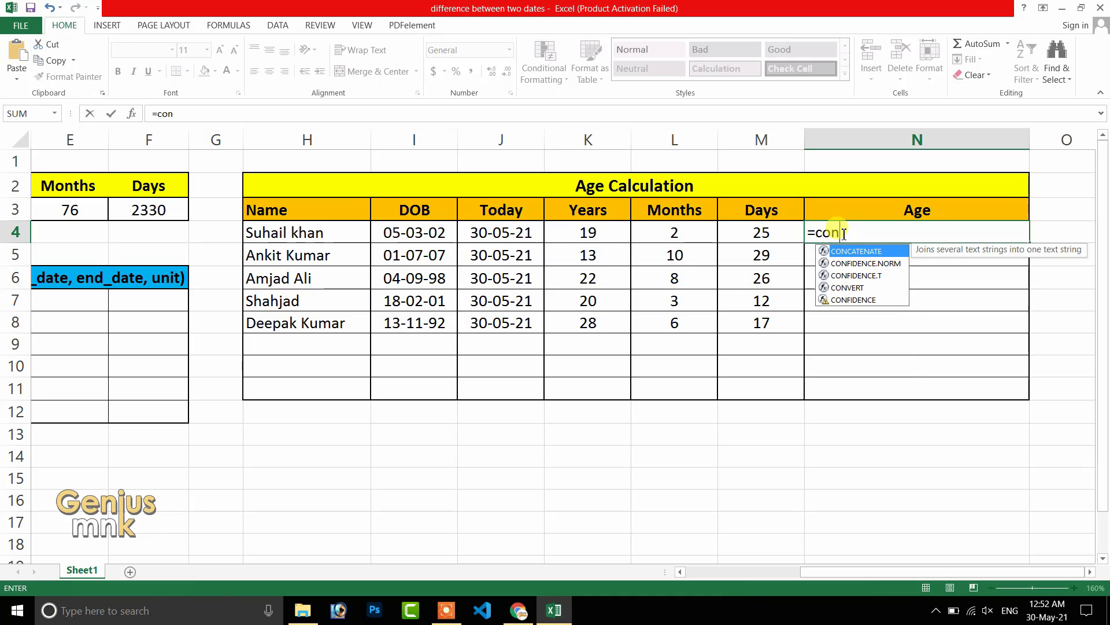
{"action": "type", "text": "caten"}
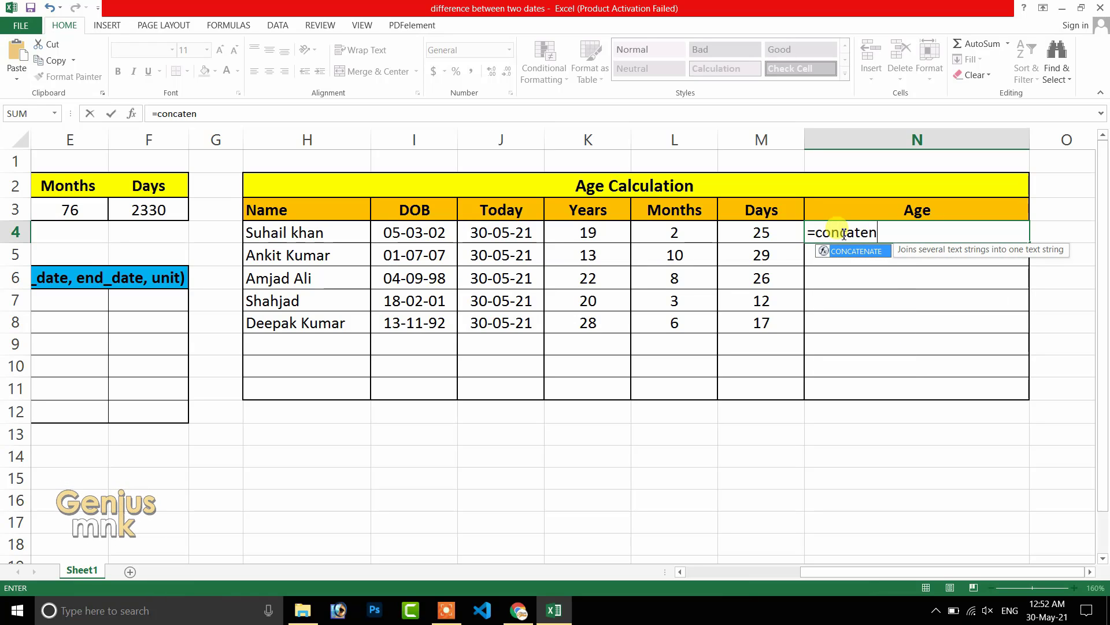
{"action": "type", "text": "ate("}
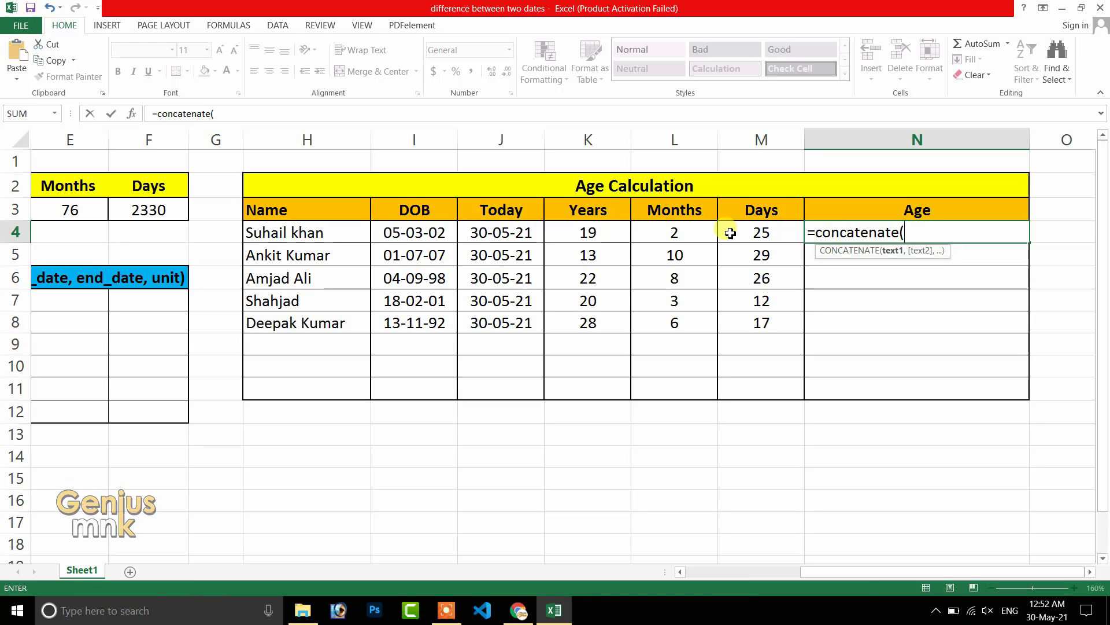
{"action": "left_click", "coordinate": [594, 232]}
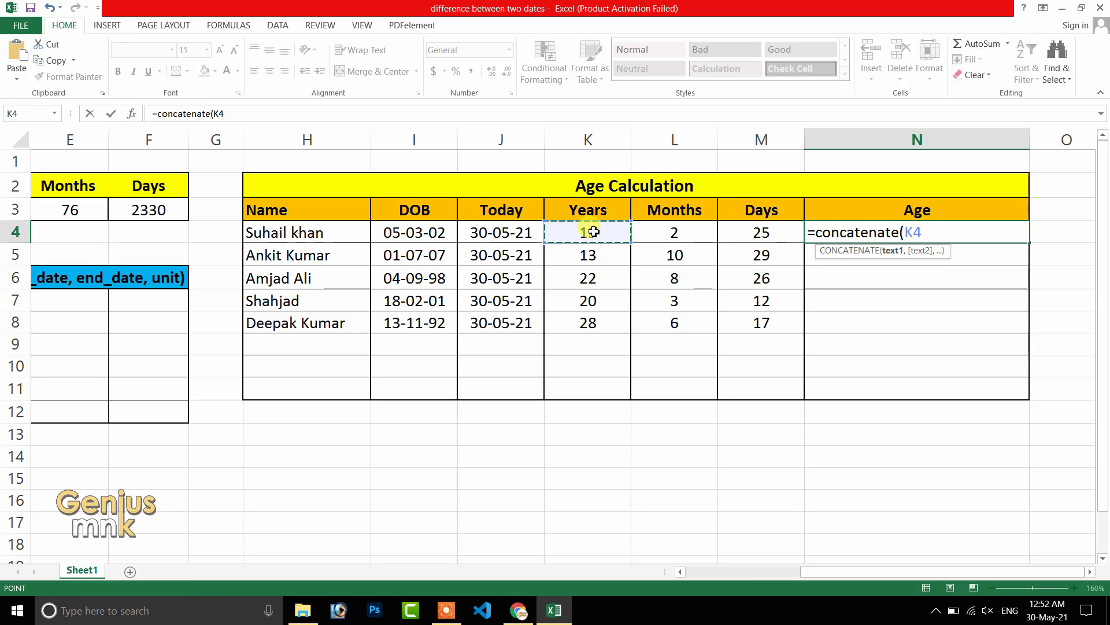
{"action": "type", "text": ","}
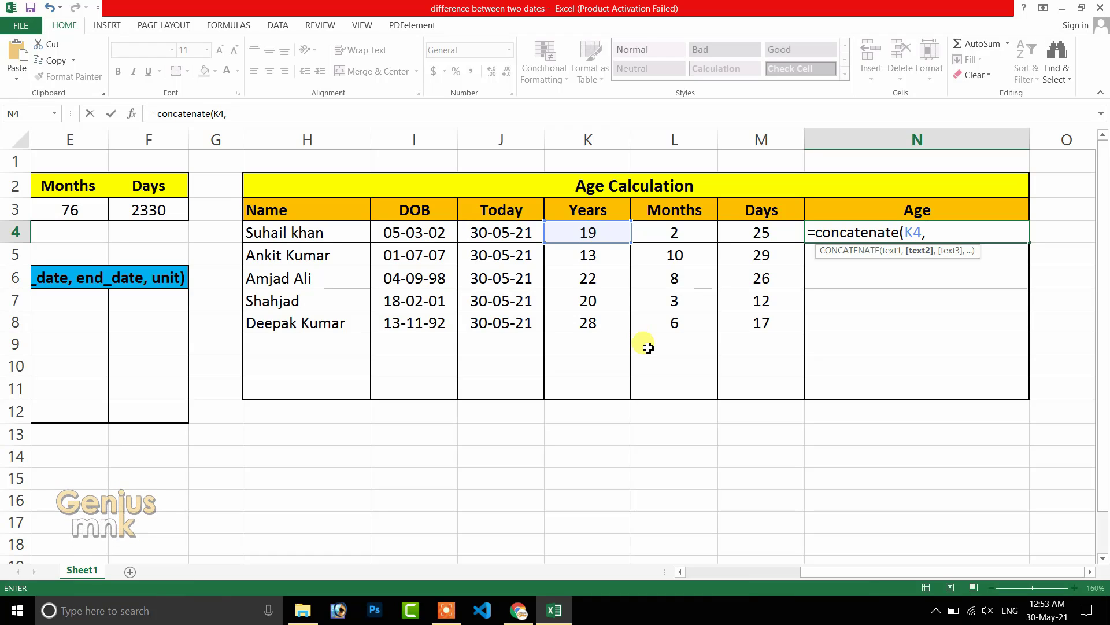
{"action": "type", "text": "\" Y"}
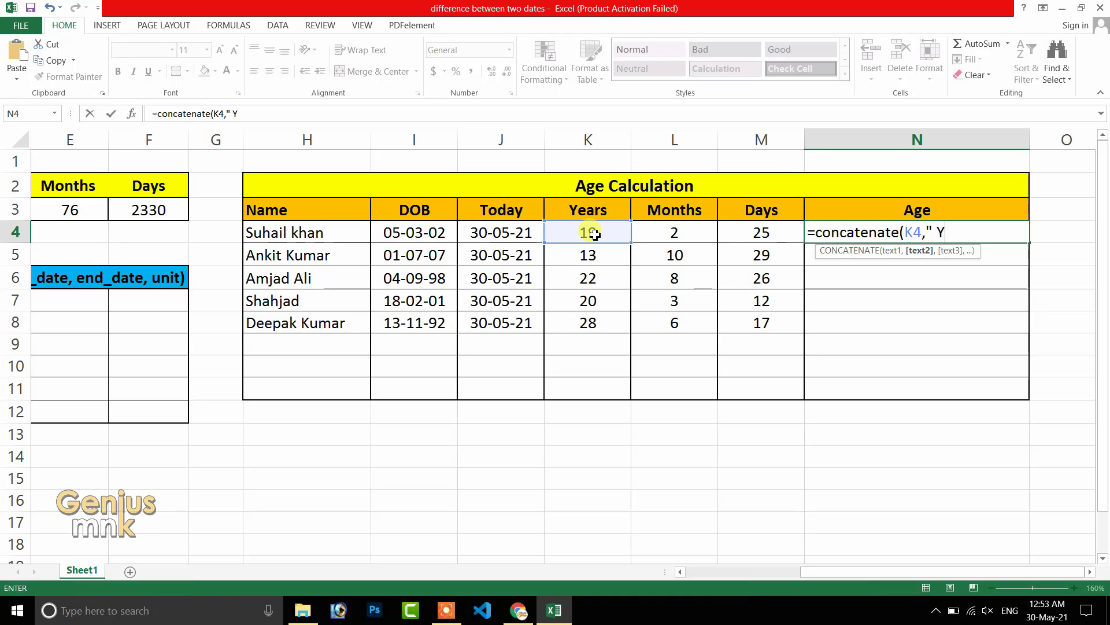
{"action": "type", "text": "ears"}
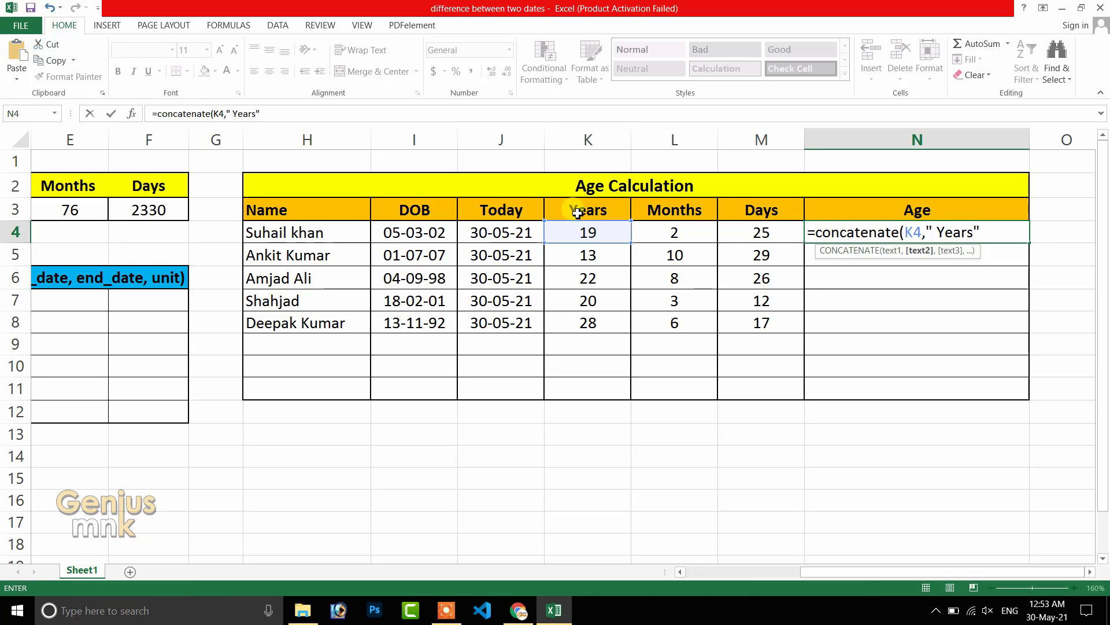
{"action": "type", "text": "\","}
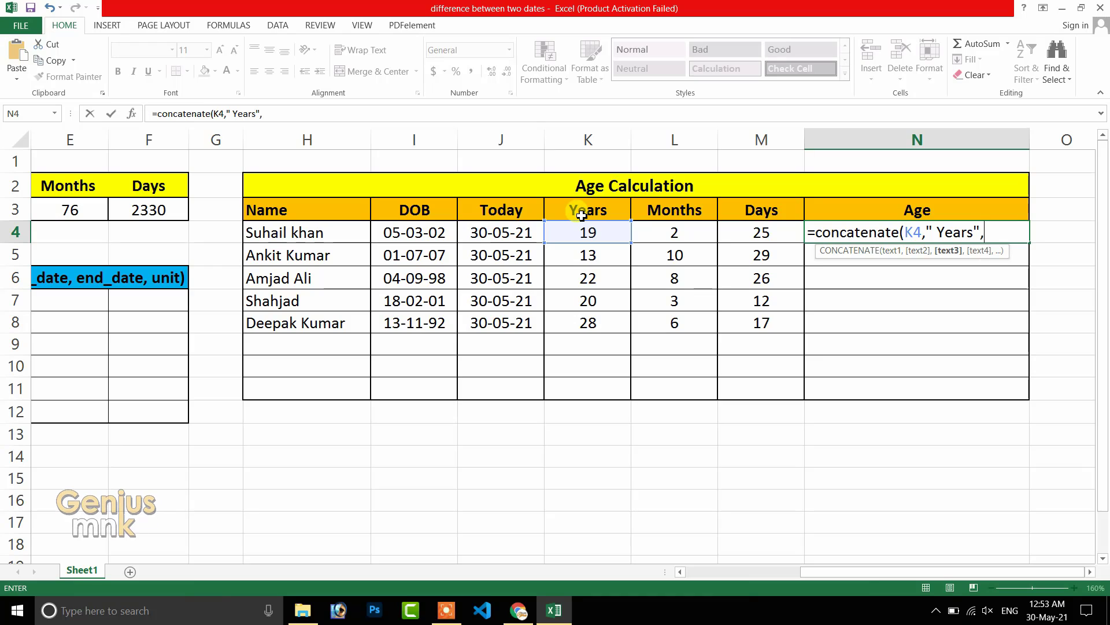
Step: Extend the N4 formula with L4," months",M4," days" and enter it
{"action": "left_click", "coordinate": [662, 236]}
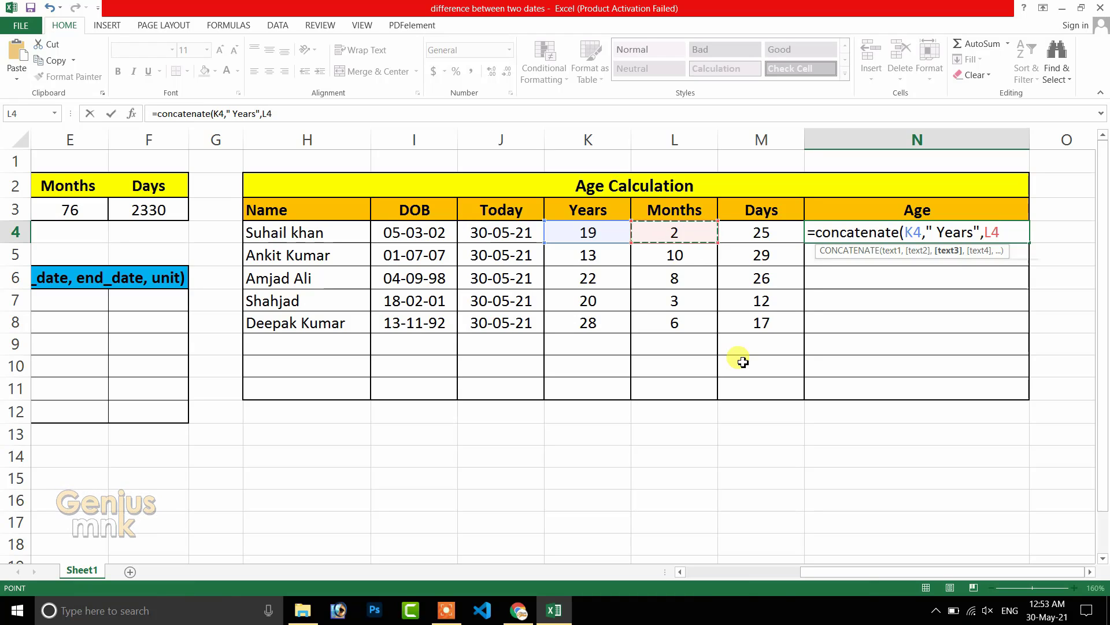
{"action": "type", "text": ","}
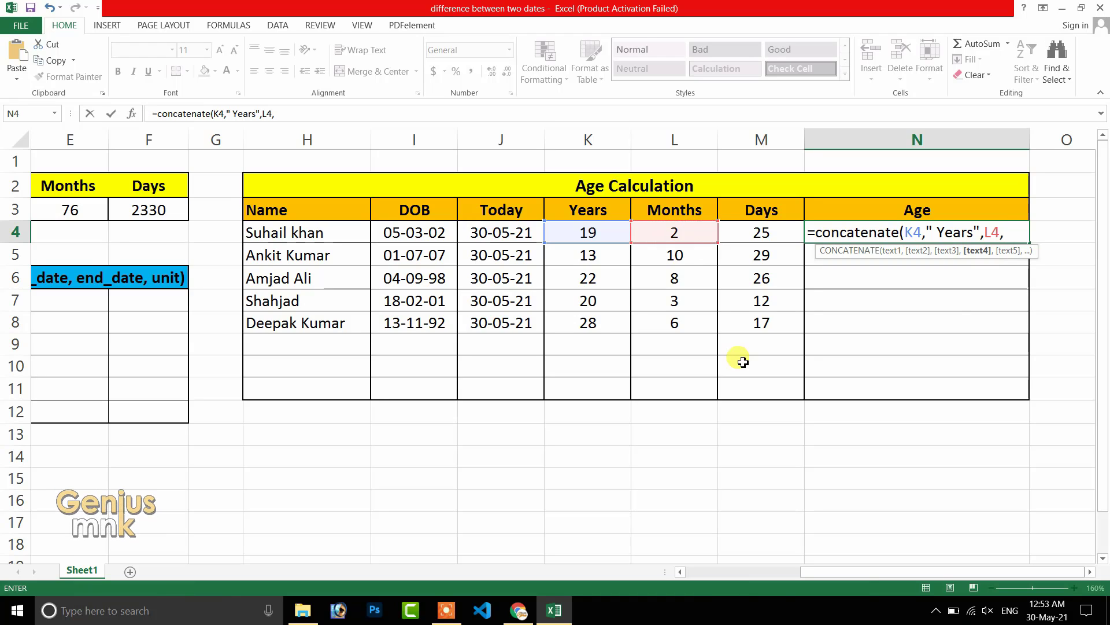
{"action": "type", "text": "\""}
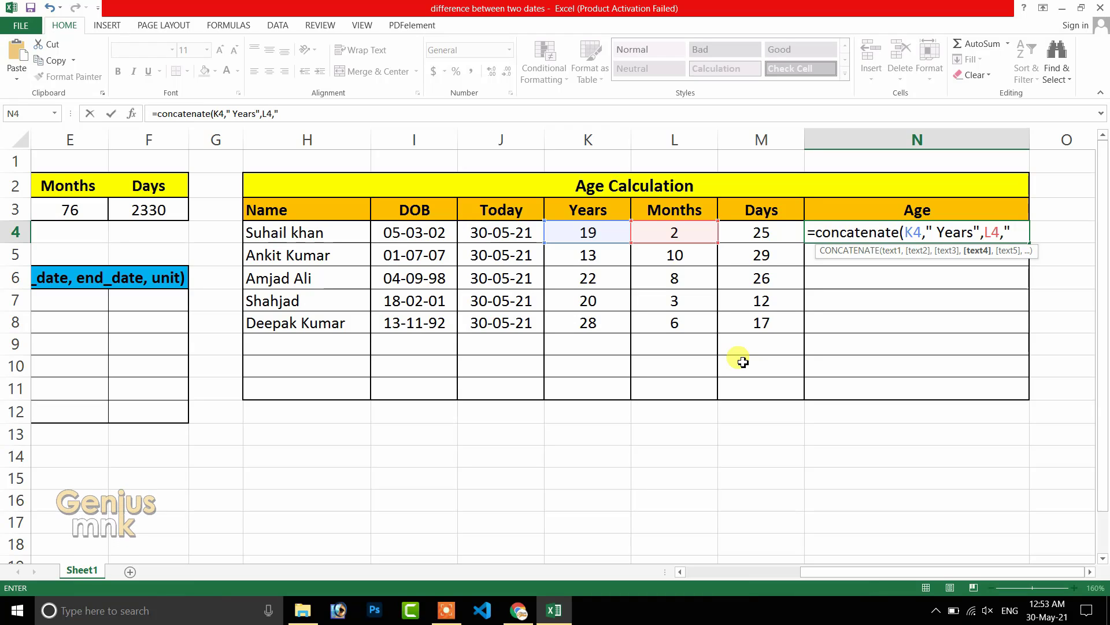
{"action": "type", "text": " months"}
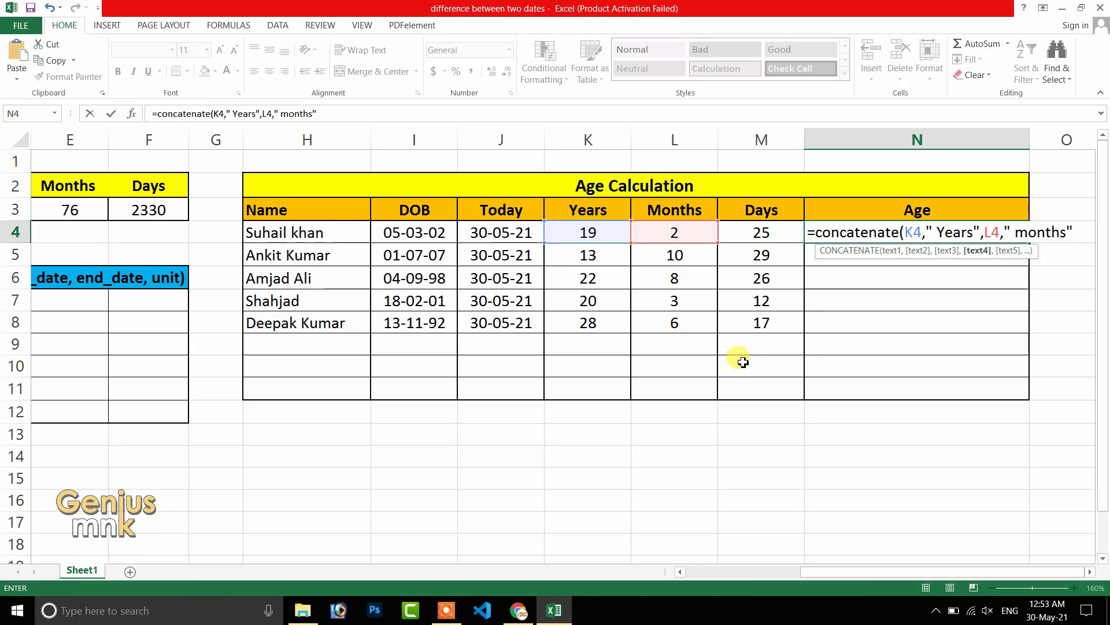
{"action": "type", "text": "\","}
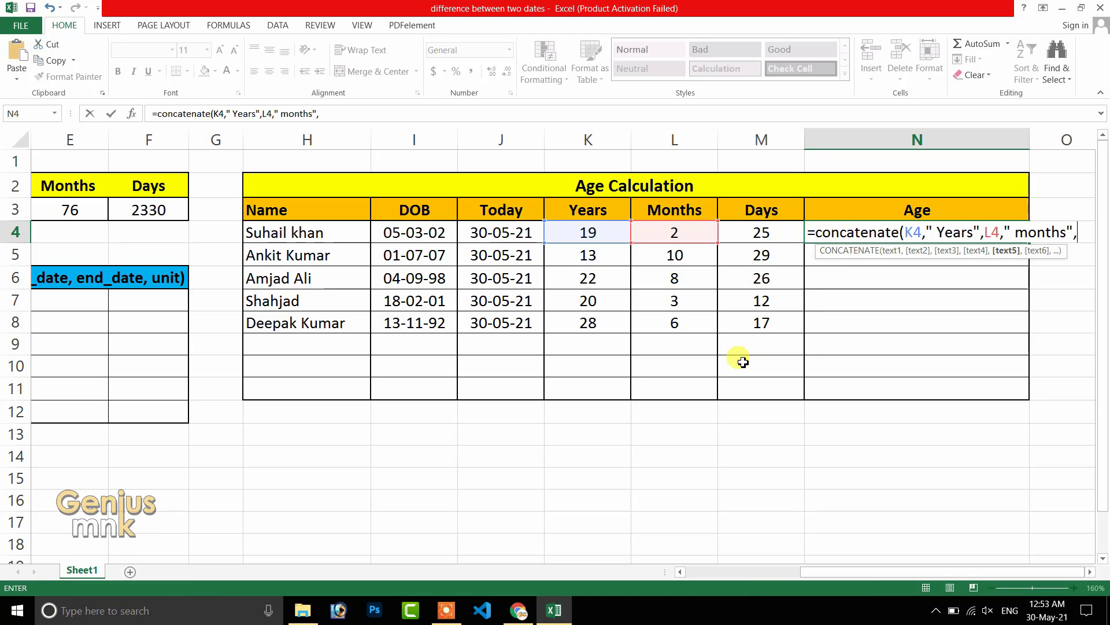
{"action": "left_click", "coordinate": [747, 234]}
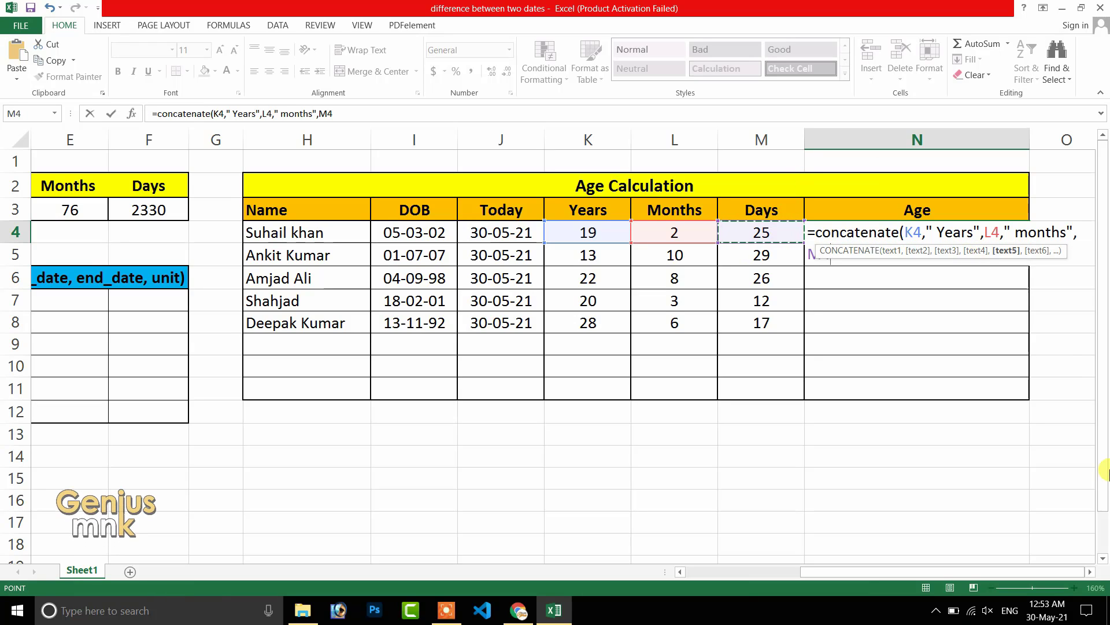
{"action": "type", "text": ","}
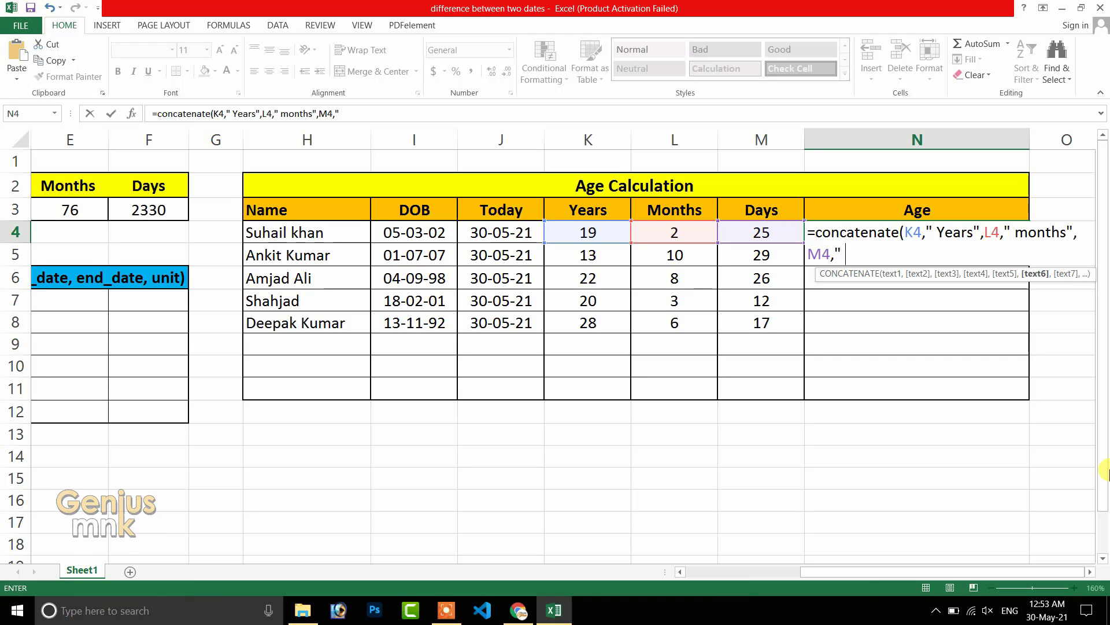
{"action": "type", "text": "s"}
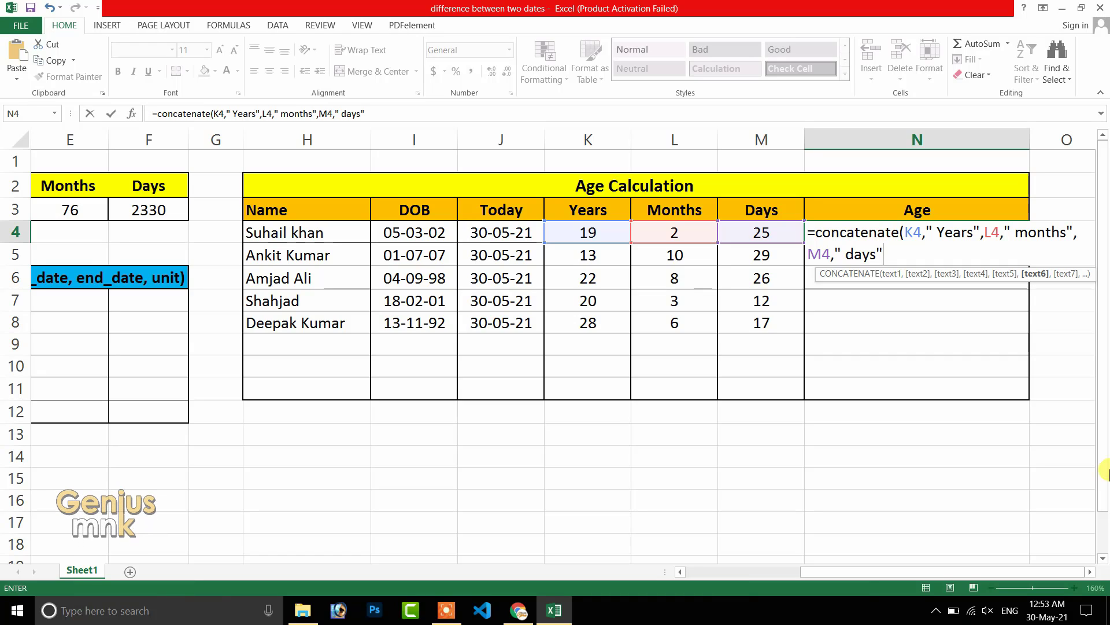
{"action": "key", "text": "Return"}
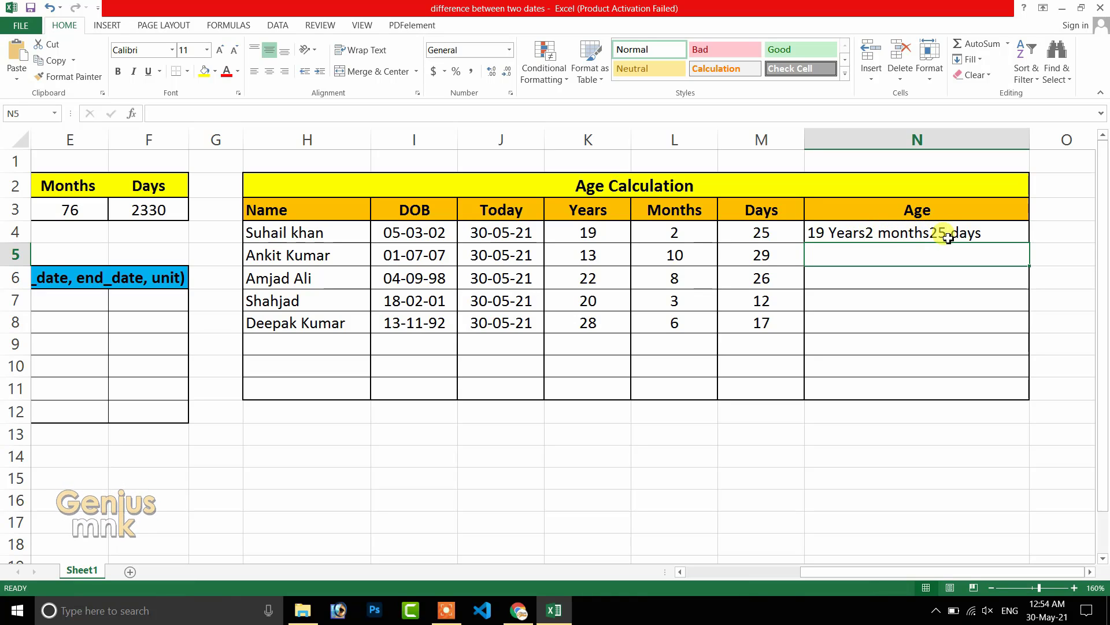
Step: Edit the N4 formula to add a trailing space inside the quoted texts " Years ", " months " and " days "
{"action": "left_click", "coordinate": [868, 233]}
{"action": "double_click", "coordinate": [866, 233]}
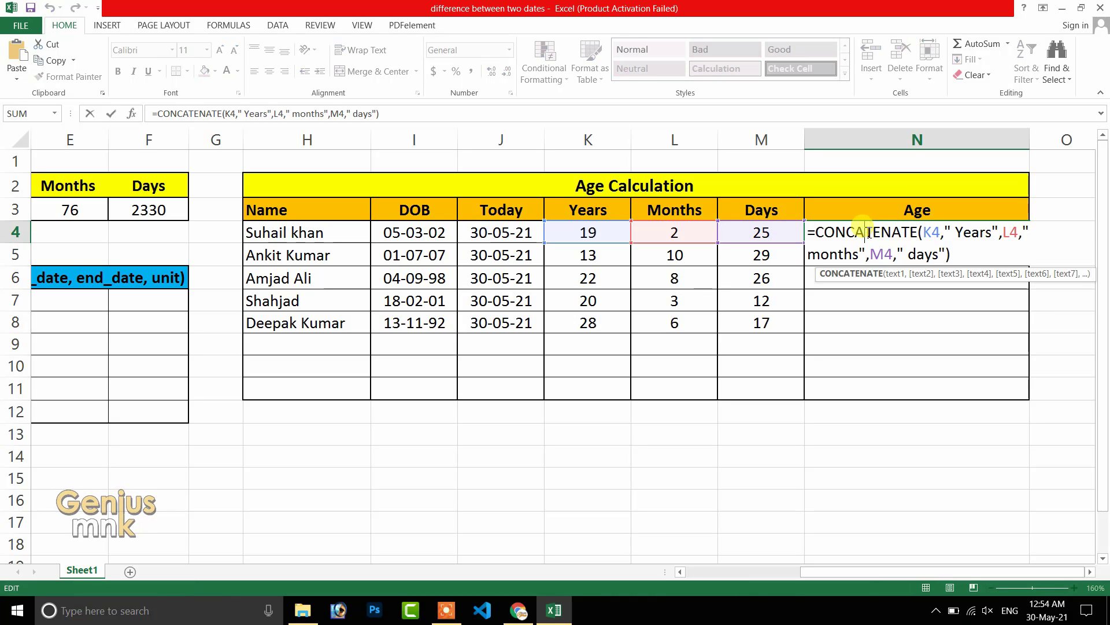
{"action": "left_click", "coordinate": [993, 231]}
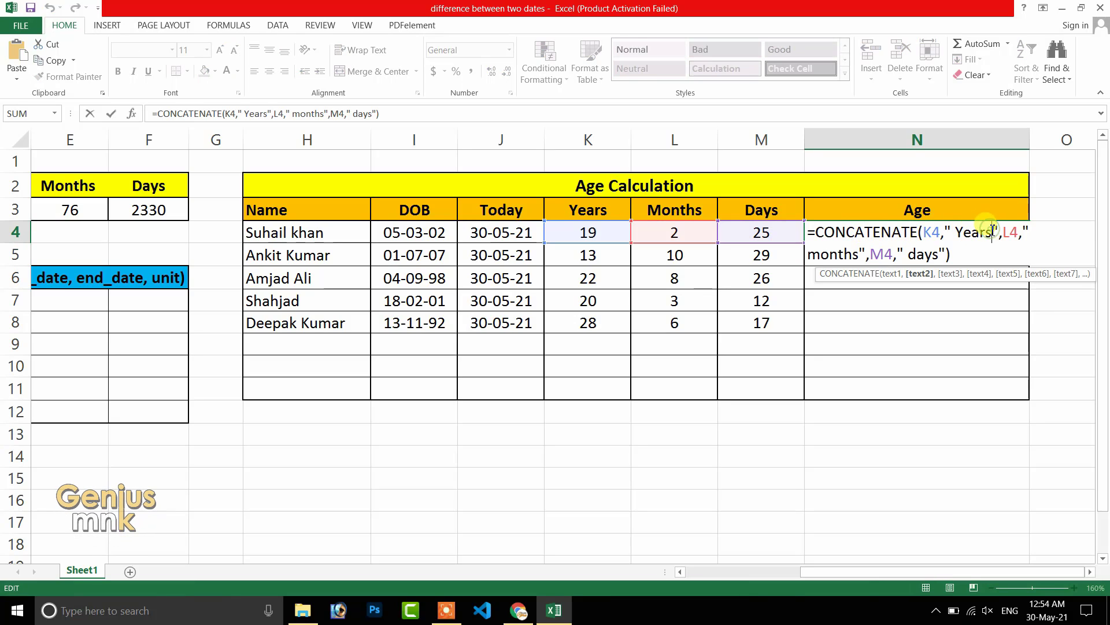
{"action": "left_click", "coordinate": [859, 255]}
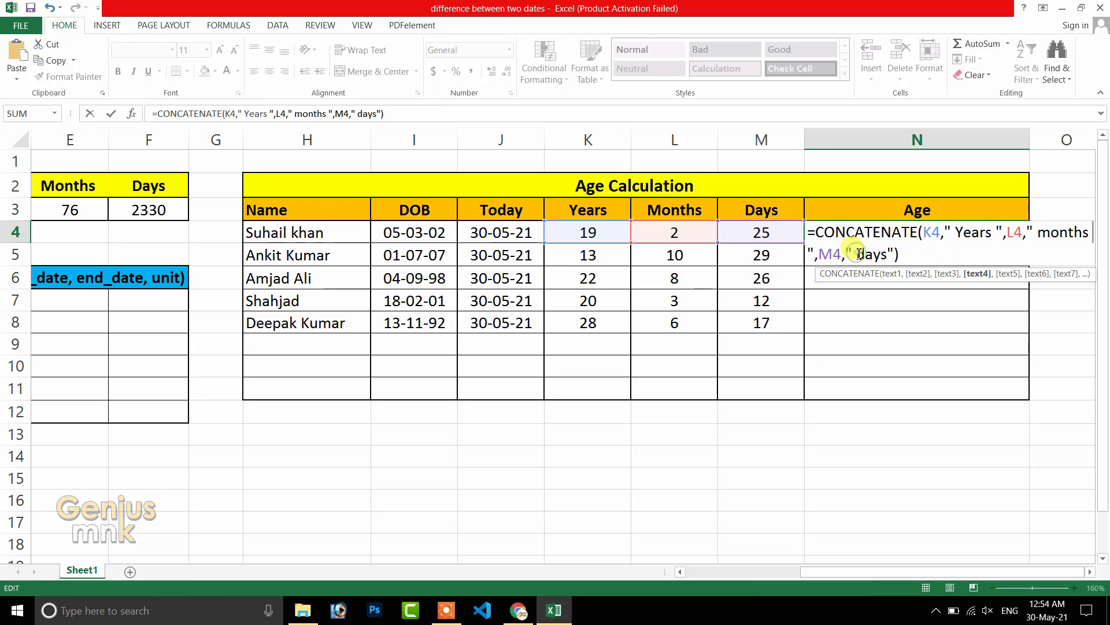
{"action": "left_click", "coordinate": [889, 255]}
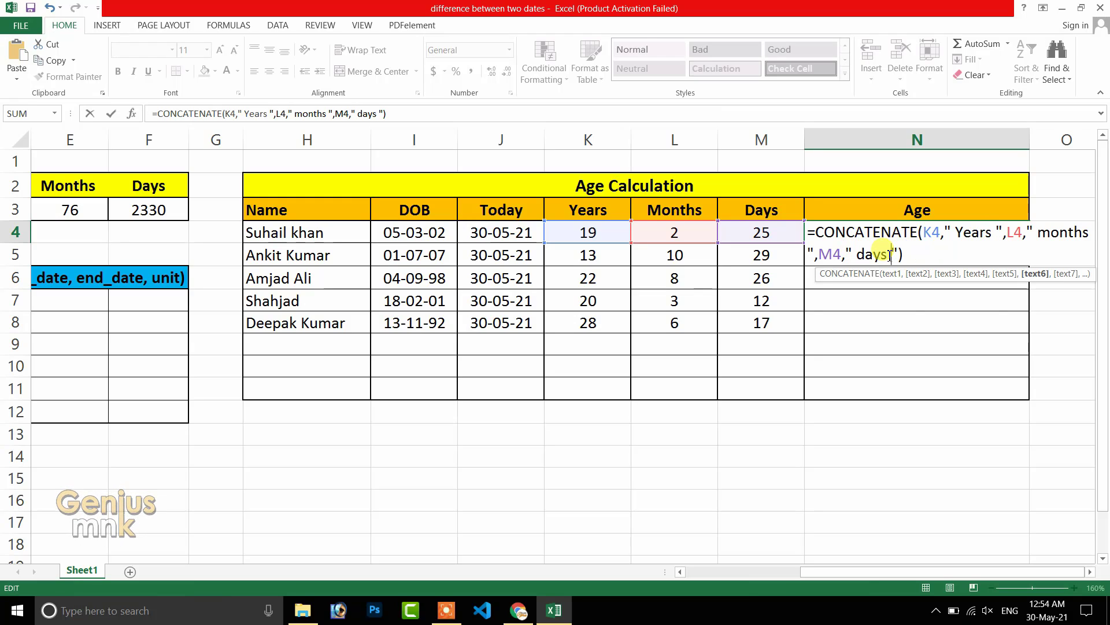
{"action": "key", "text": "Return"}
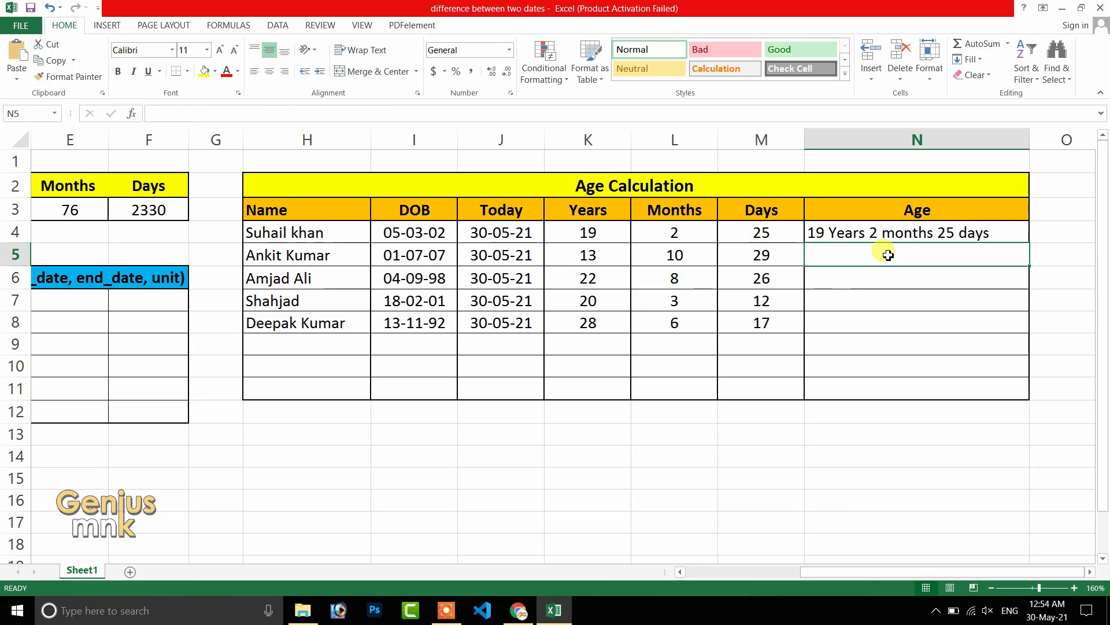
Step: Fill the Age formula from cell N4 down to N8
{"action": "key", "text": "alt"}
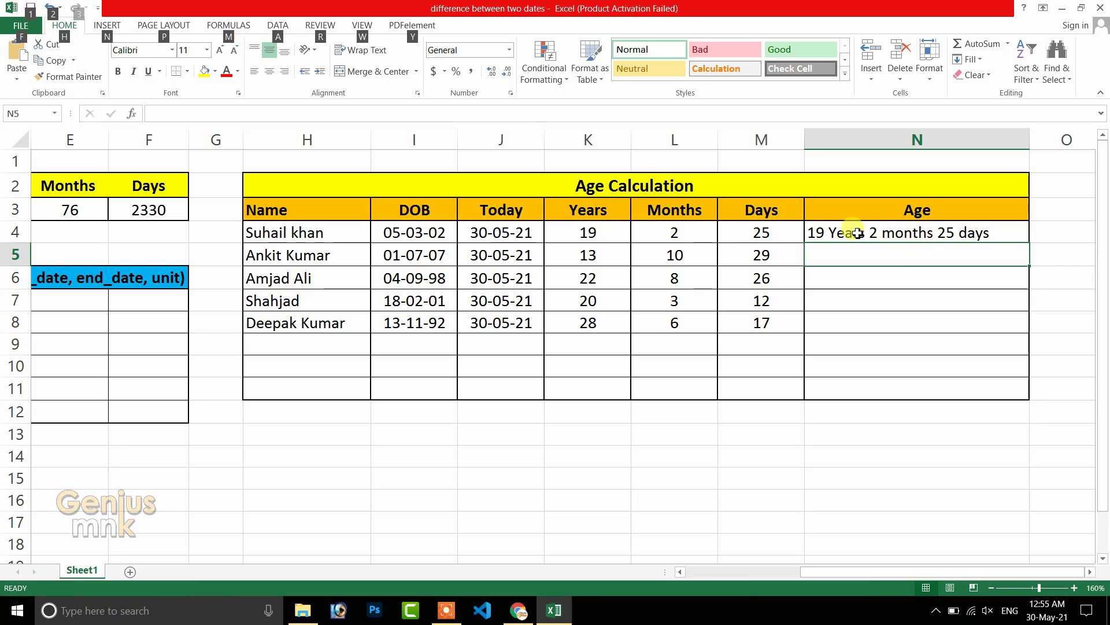
{"action": "left_click", "coordinate": [919, 232]}
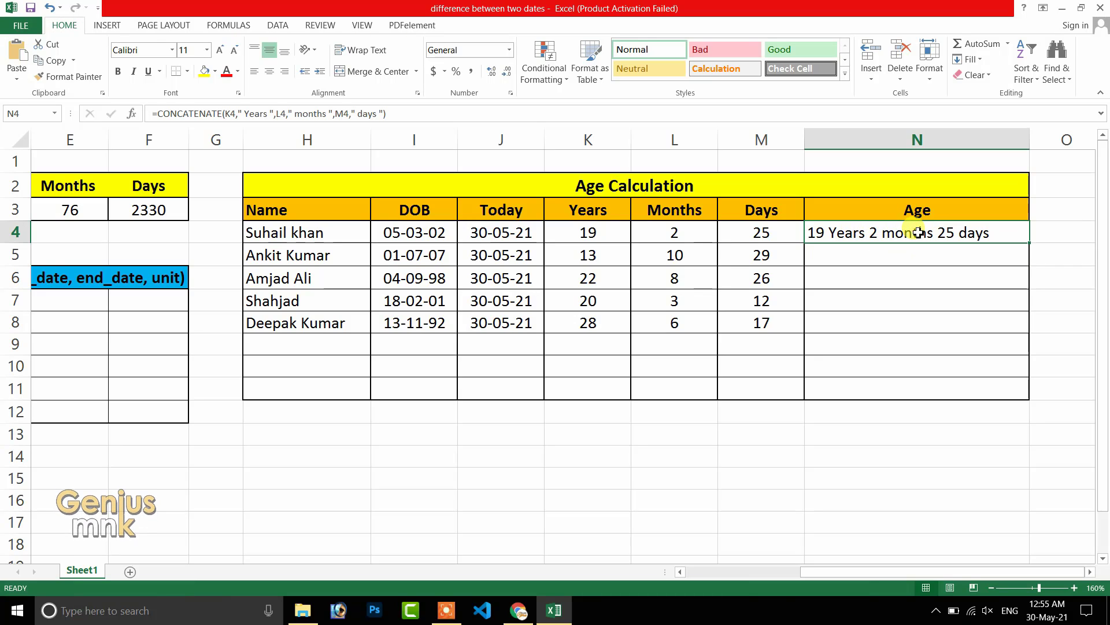
{"action": "double_click", "coordinate": [1030, 242]}
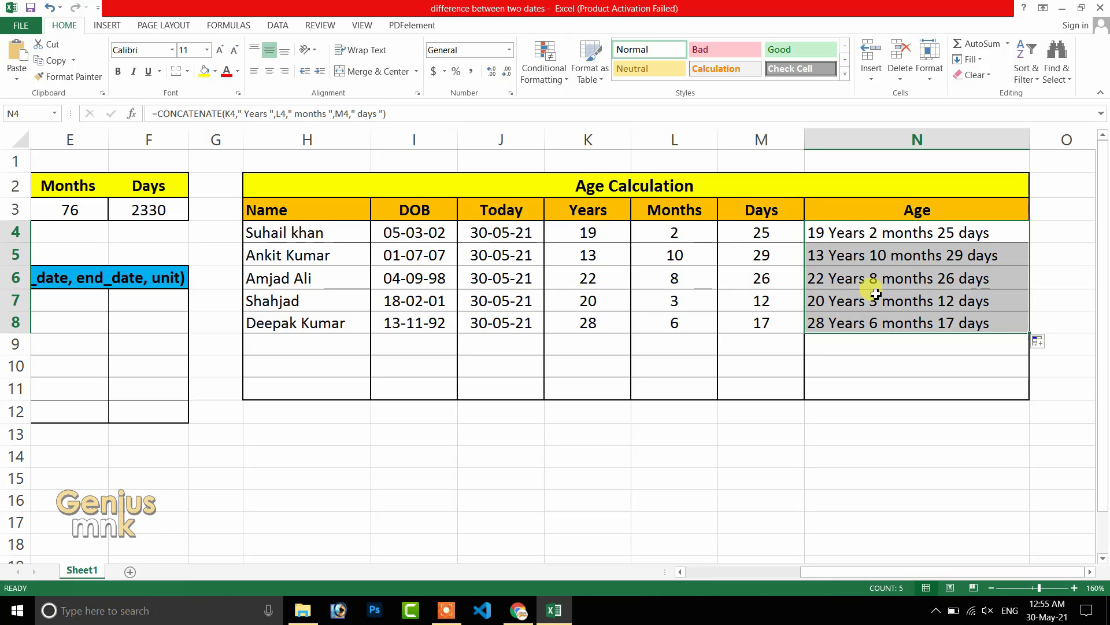
Step: Clear the Age results in N4:N8 and the Years, Months and Days formulas in K4:M8
{"action": "left_click", "coordinate": [880, 234]}
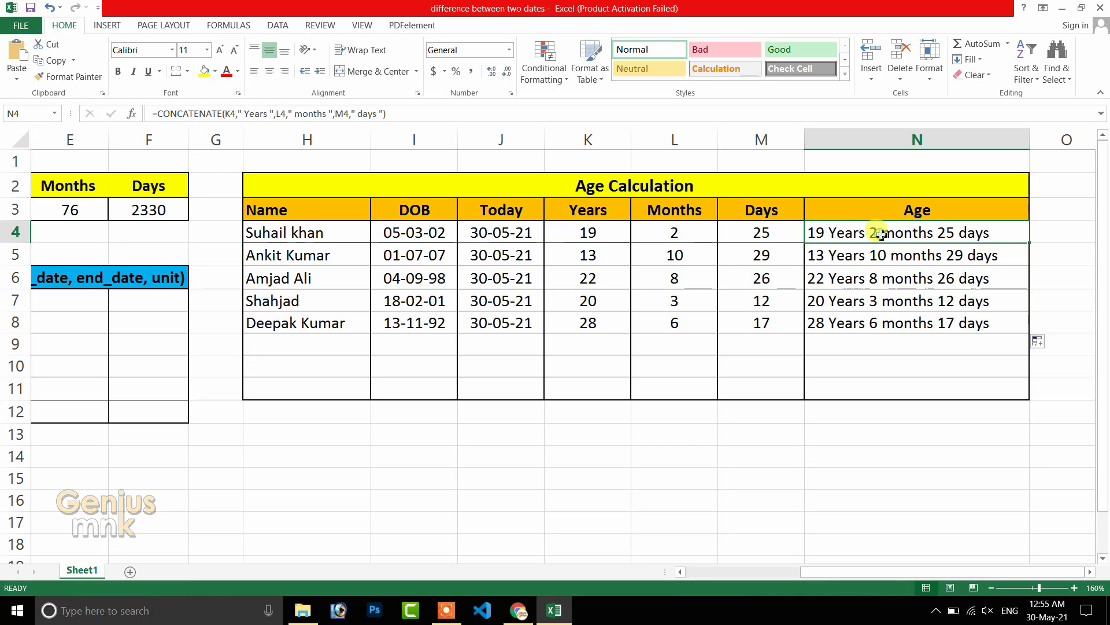
{"action": "left_click_drag", "start_coordinate": [881, 234], "coordinate": [872, 322]}
{"action": "key", "text": "Delete"}
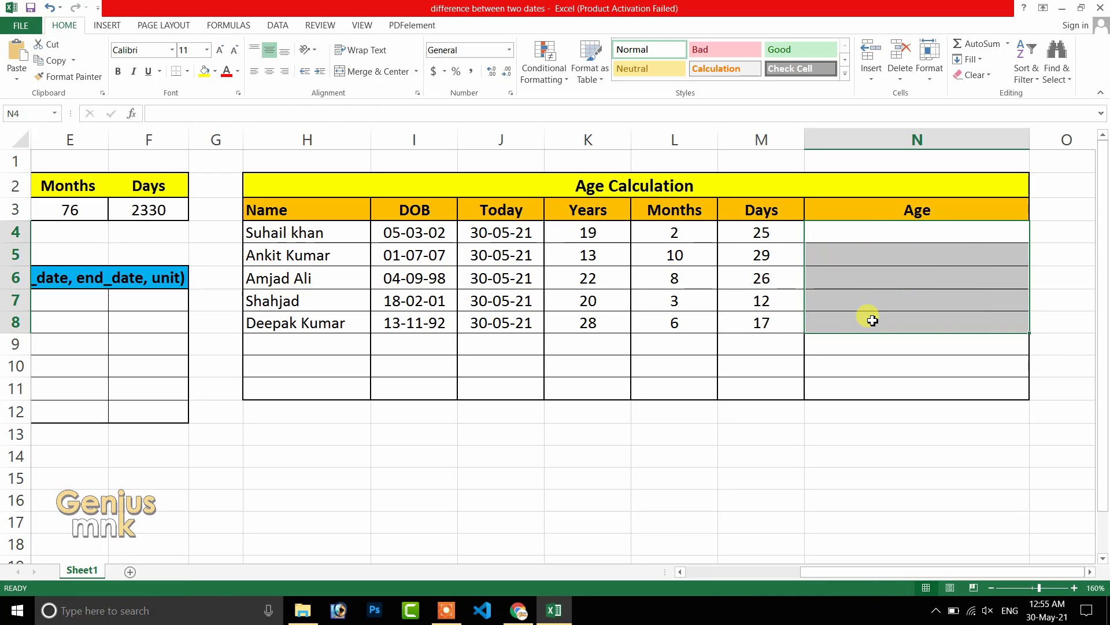
{"action": "left_click_drag", "start_coordinate": [591, 237], "coordinate": [750, 323]}
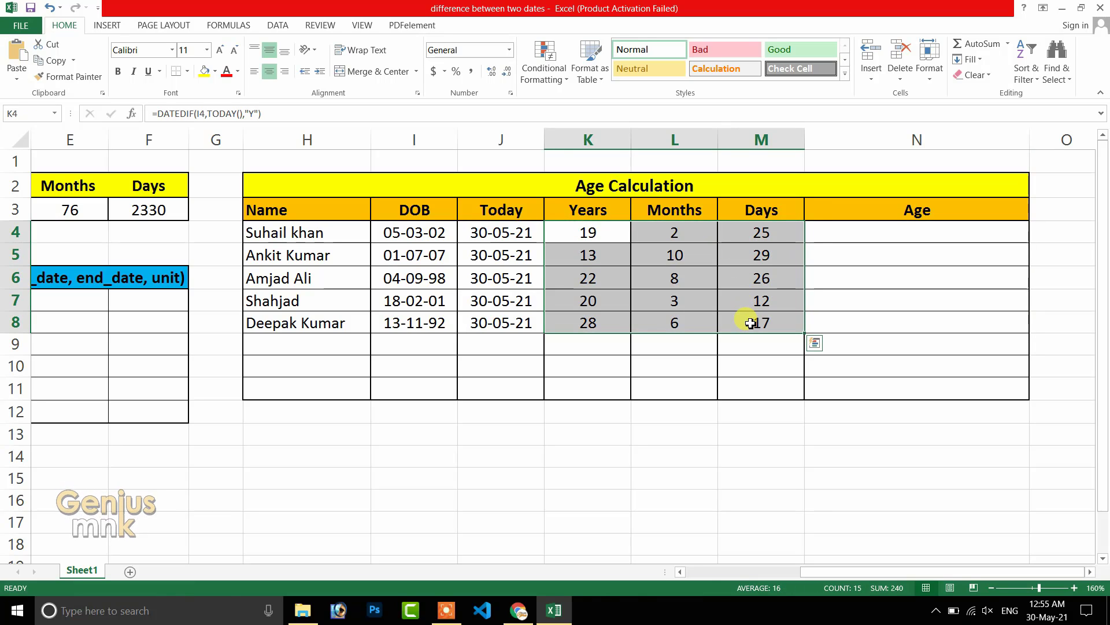
{"action": "key", "text": "Delete"}
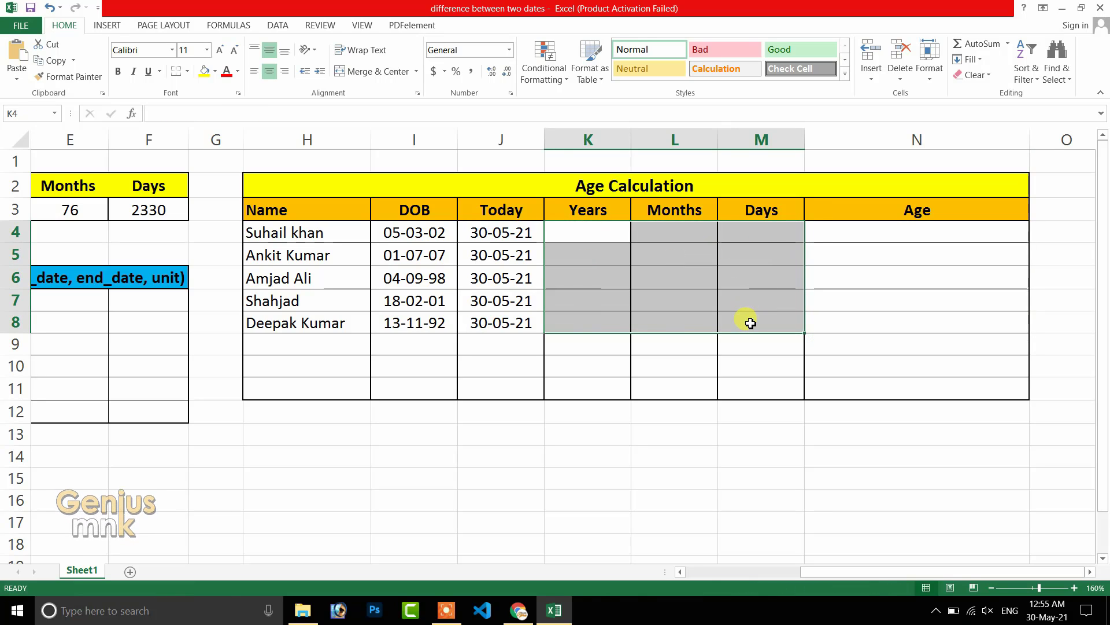
Step: Clear the dates in the Today column, cells J4:J8, keeping the DOB column
{"action": "left_click", "coordinate": [434, 235]}
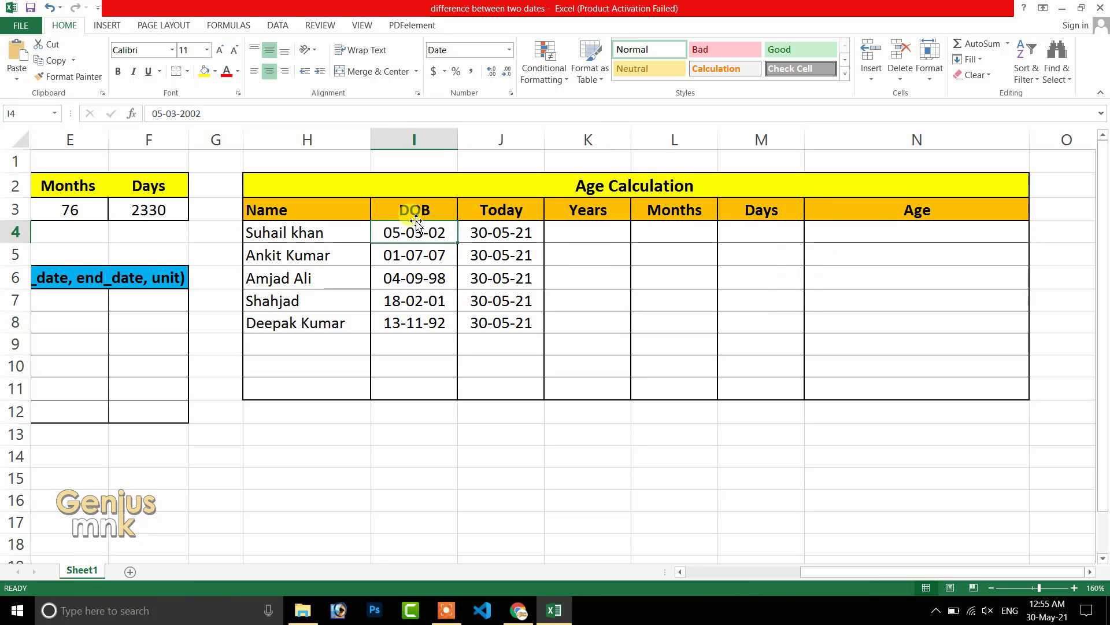
{"action": "left_click_drag", "start_coordinate": [414, 230], "coordinate": [411, 320]}
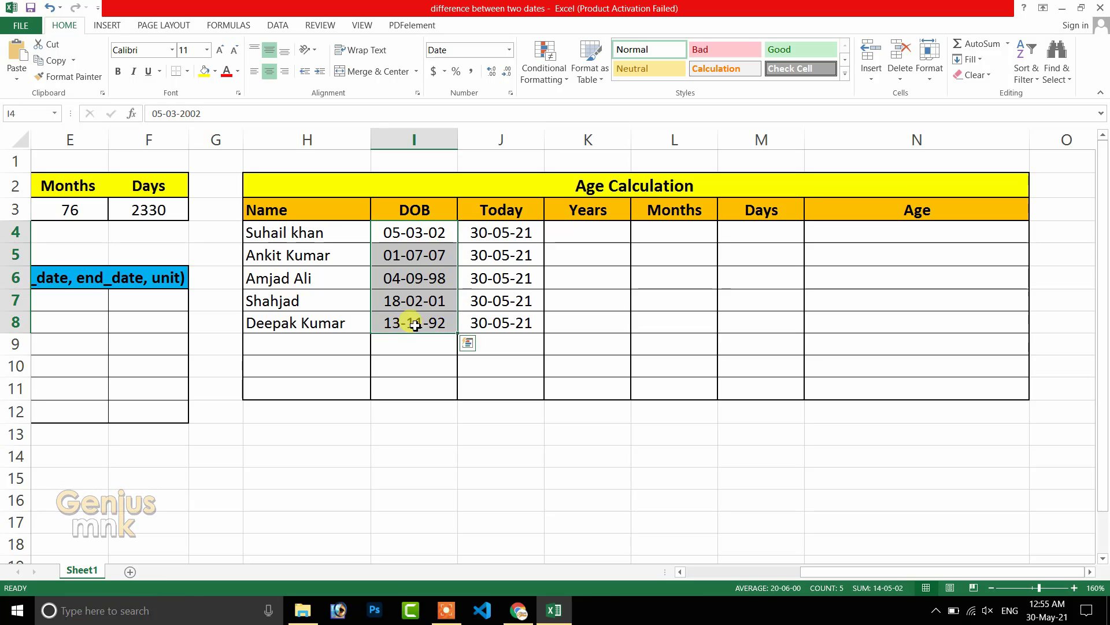
{"action": "left_click_drag", "start_coordinate": [496, 229], "coordinate": [498, 329]}
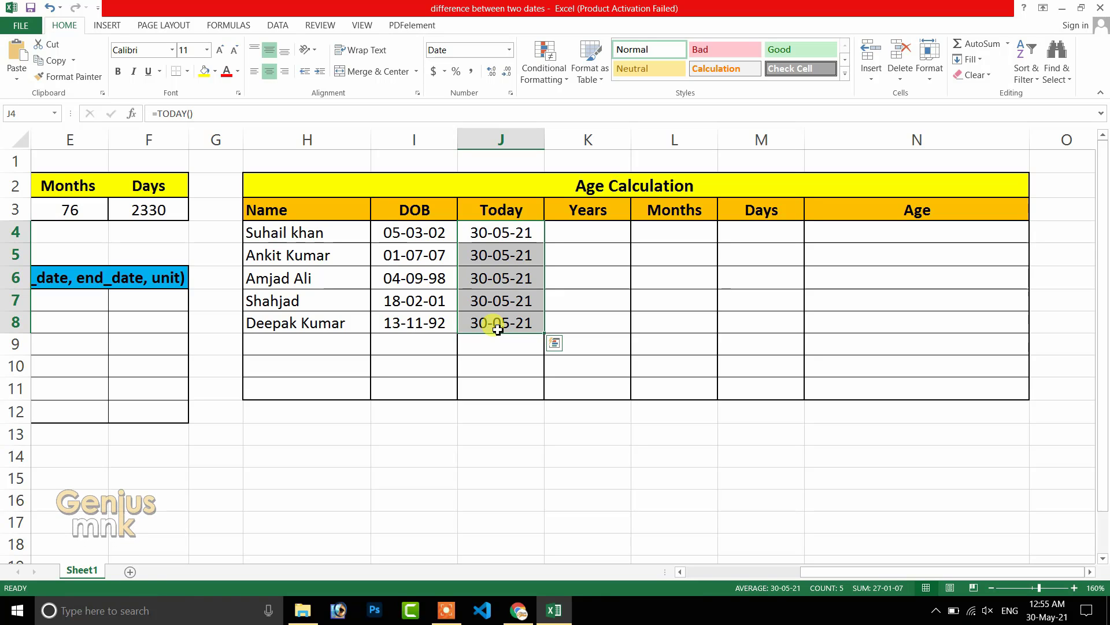
{"action": "key", "text": "Delete"}
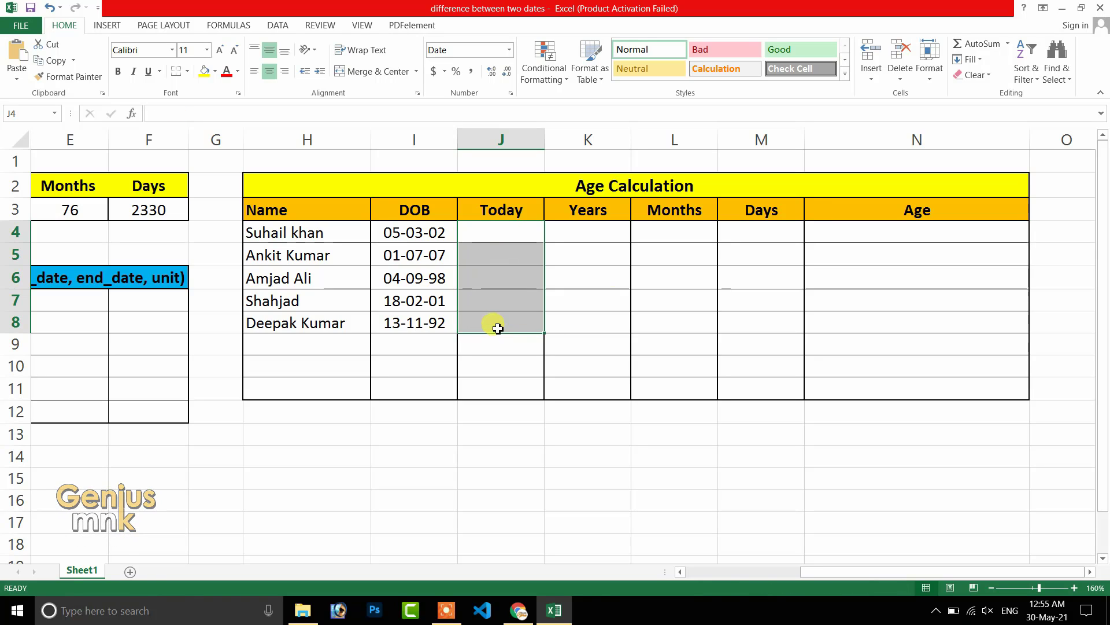
Step: Start the Age formula in cell N4 with a DATEDIF function nested inside CONCATENATE
{"action": "left_click", "coordinate": [664, 321]}
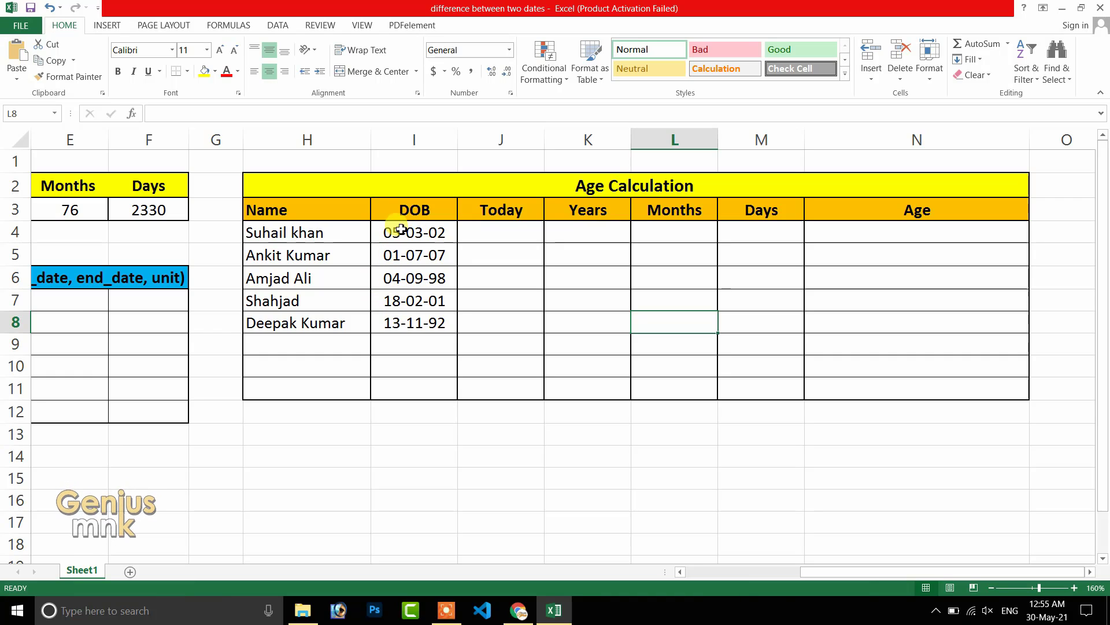
{"action": "left_click_drag", "start_coordinate": [402, 229], "coordinate": [401, 322]}
{"action": "left_click", "coordinate": [838, 236]}
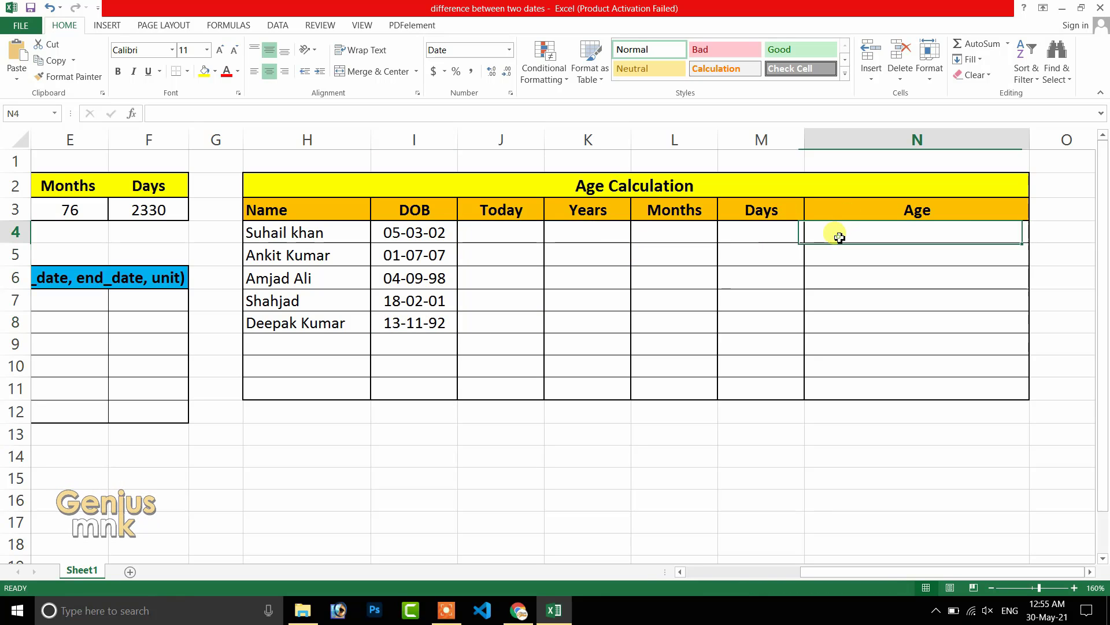
{"action": "type", "text": "=con"}
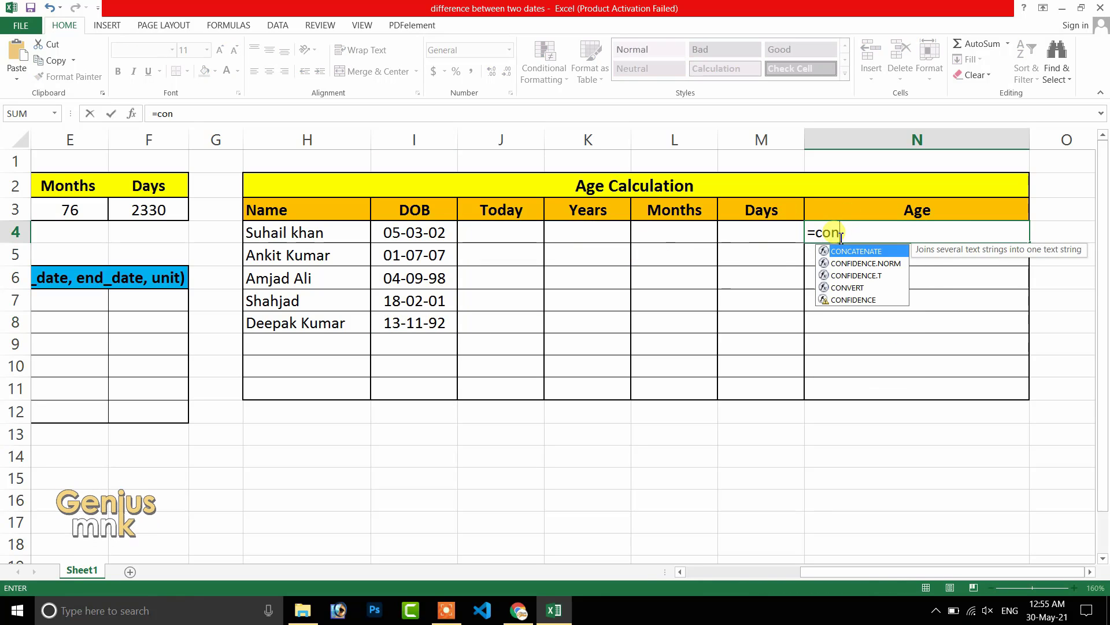
{"action": "type", "text": "catenate("}
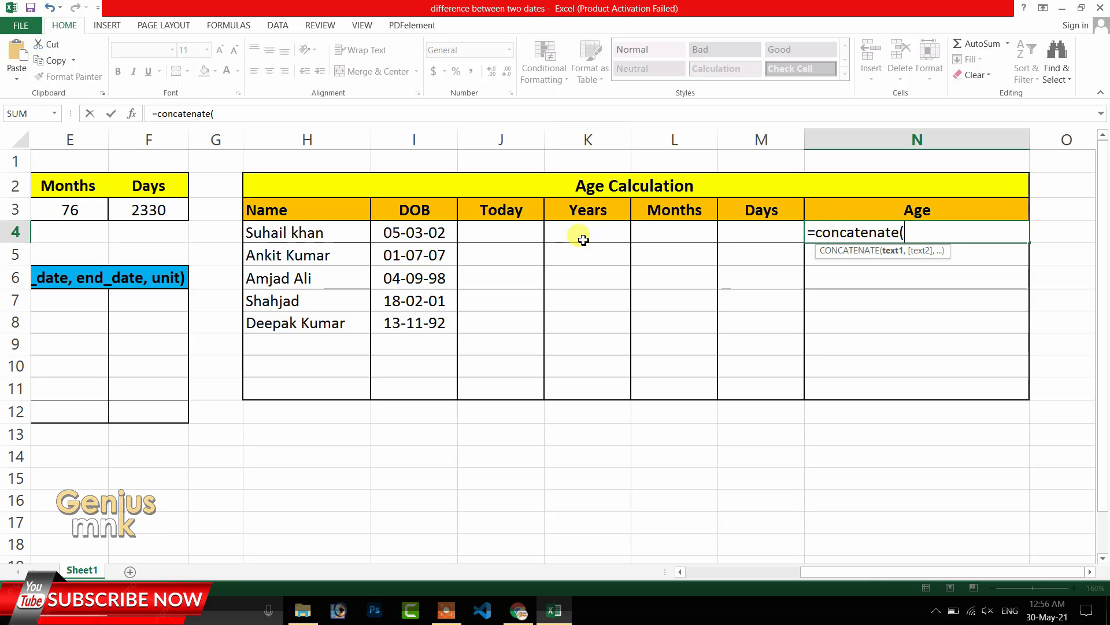
{"action": "type", "text": "co"}
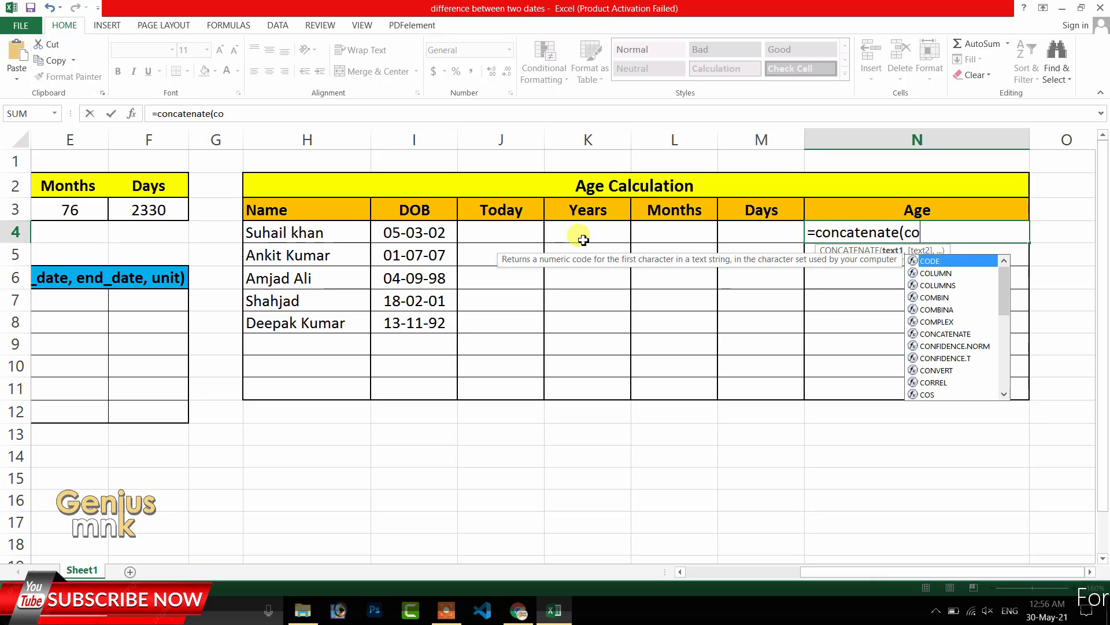
{"action": "key", "text": "BackSpace"}
{"action": "key", "text": "BackSpace"}
{"action": "type", "text": "date"}
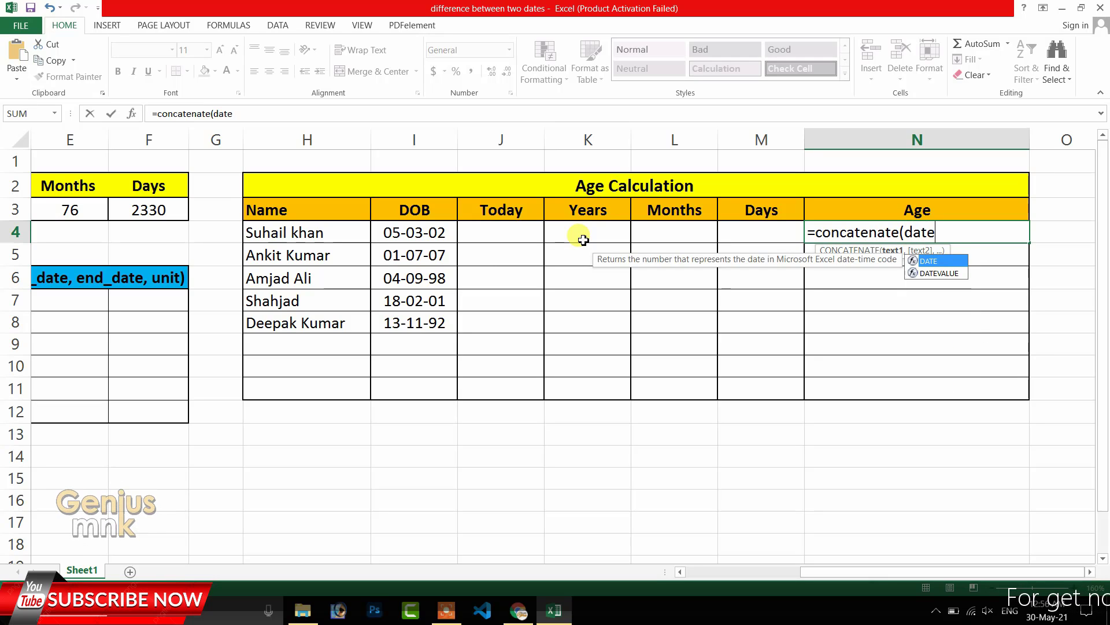
{"action": "type", "text": "dif("}
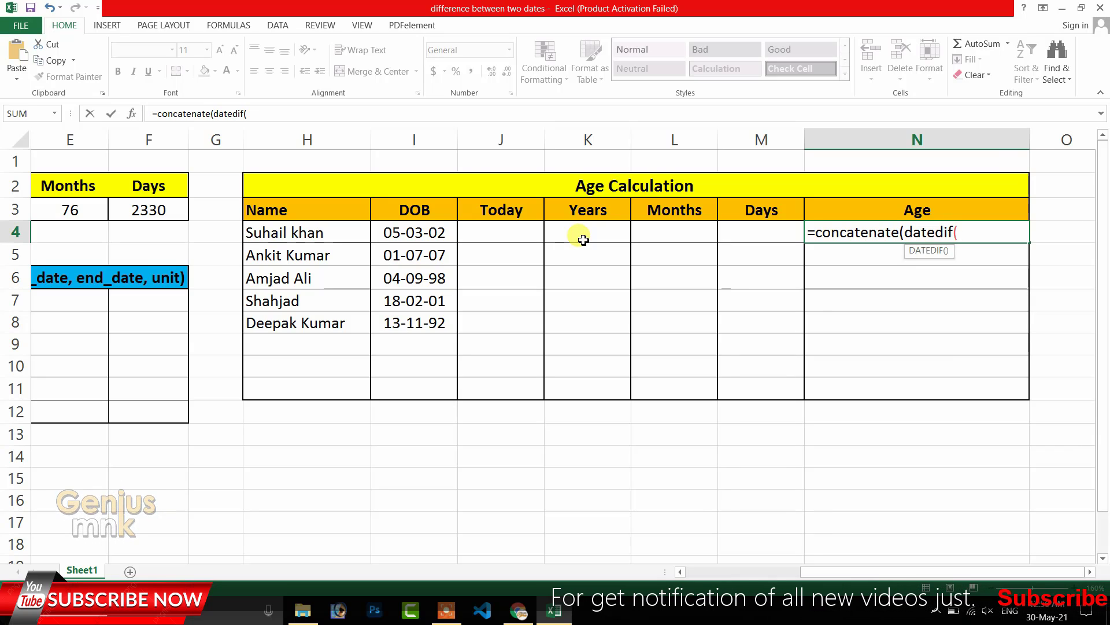
Step: Give the nested DATEDIF the DOB cell I4 as start date, TODAY() as end date and "Y" as unit
{"action": "left_click", "coordinate": [408, 233]}
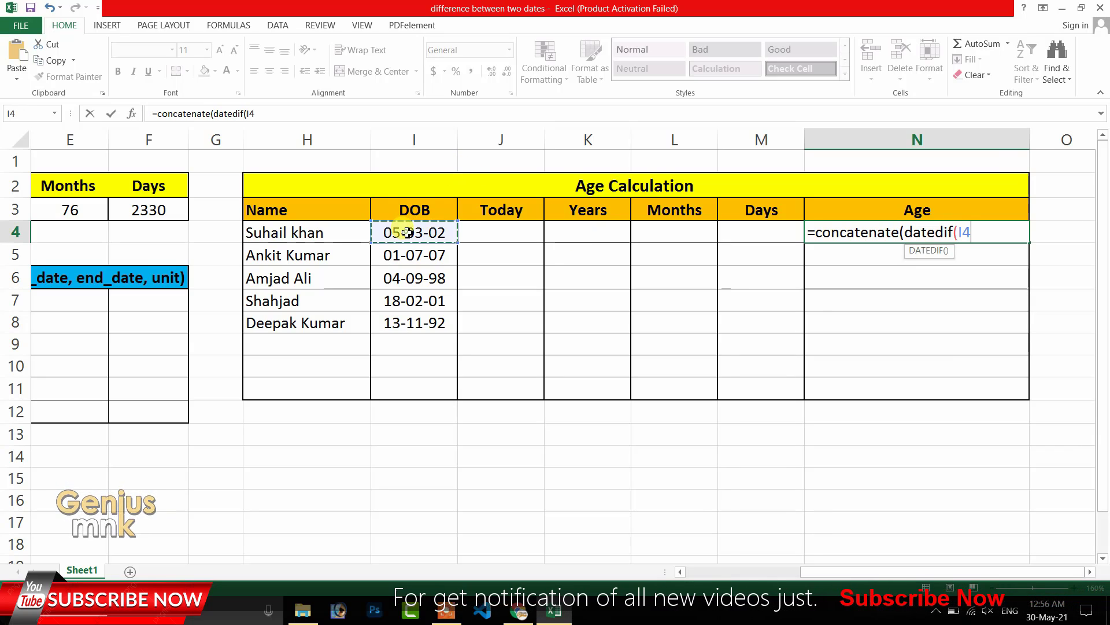
{"action": "type", "text": ","}
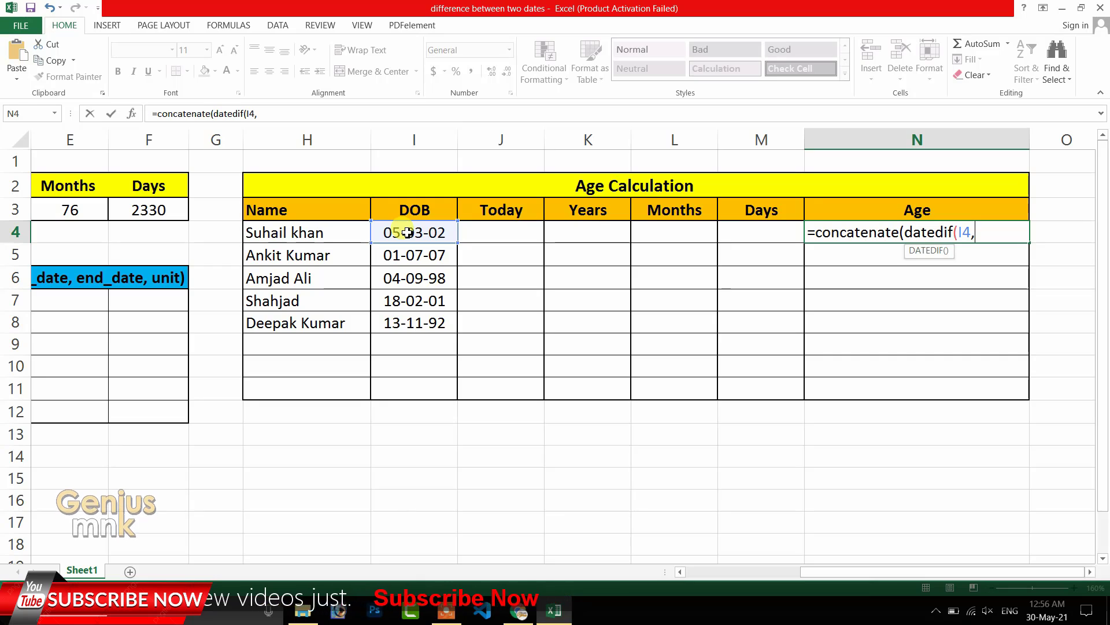
{"action": "type", "text": "toda"}
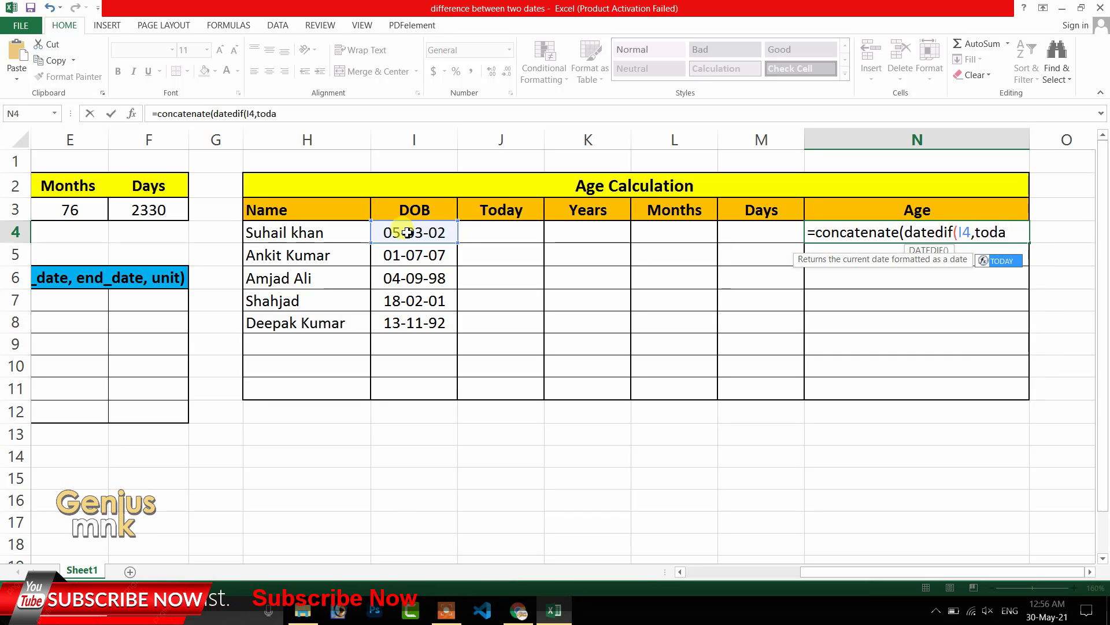
{"action": "type", "text": "y()"}
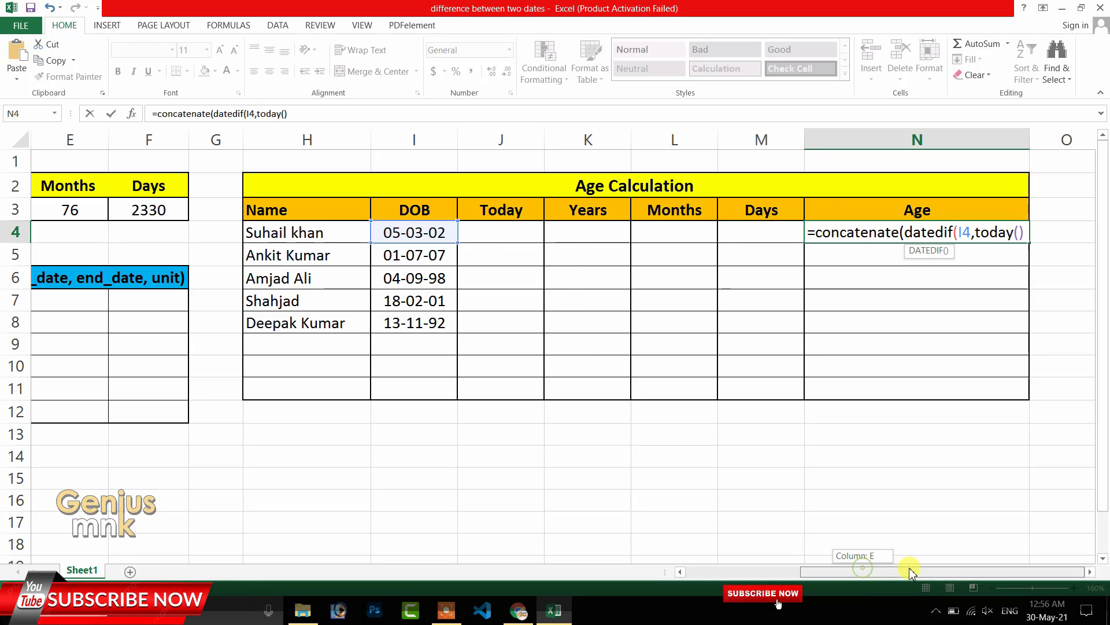
{"action": "type", "text": ","}
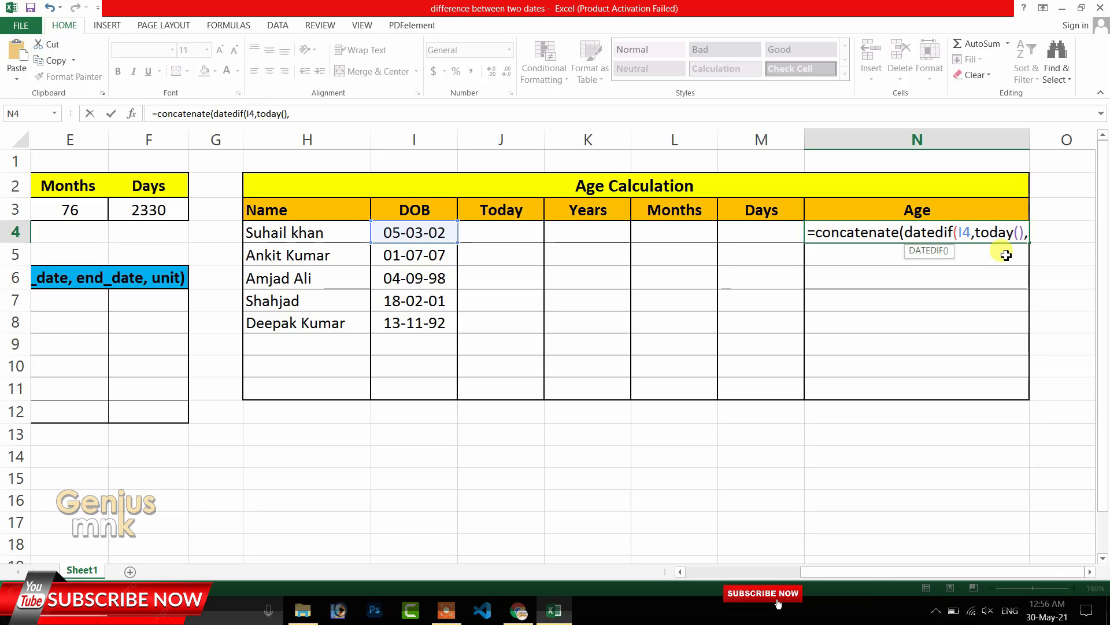
{"action": "type", "text": "\"Y"}
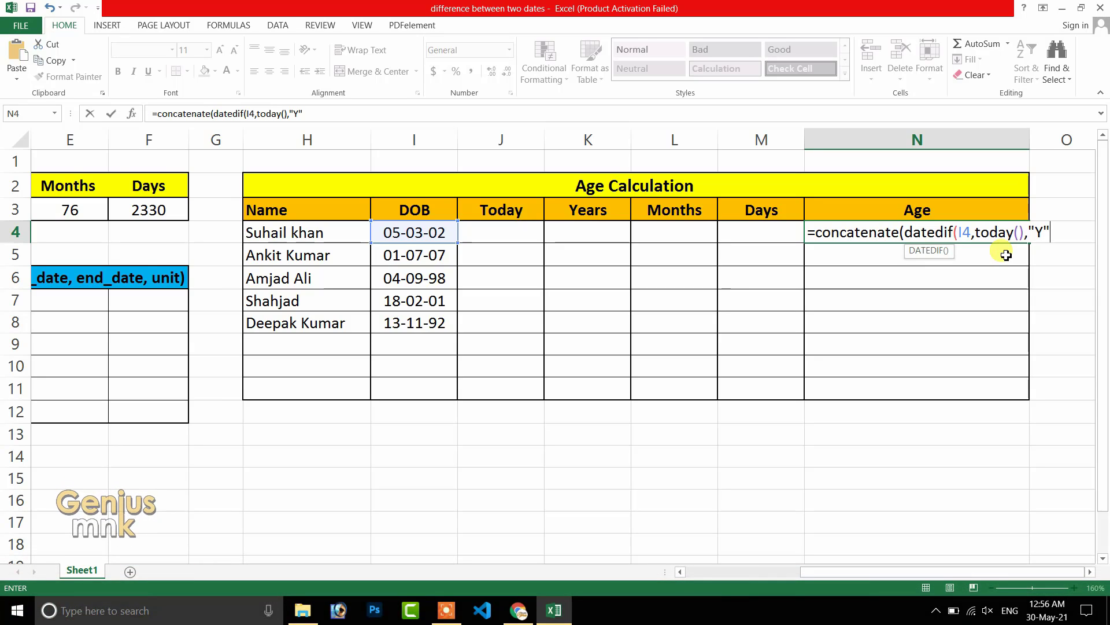
{"action": "type", "text": "\")"}
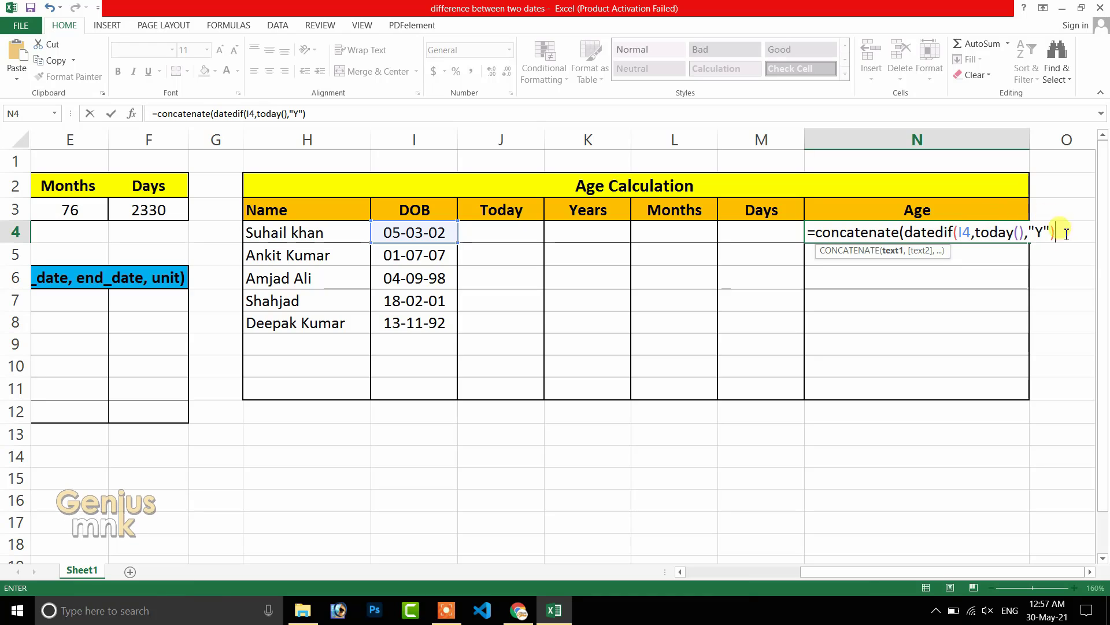
Step: Complete the N4 formula with " Years ", DATEDIF(I4,TODAY(),"YM"), " Months ", DATEDIF(I4,TODAY(),"MD") and " Days"
{"action": "type", "text": ","}
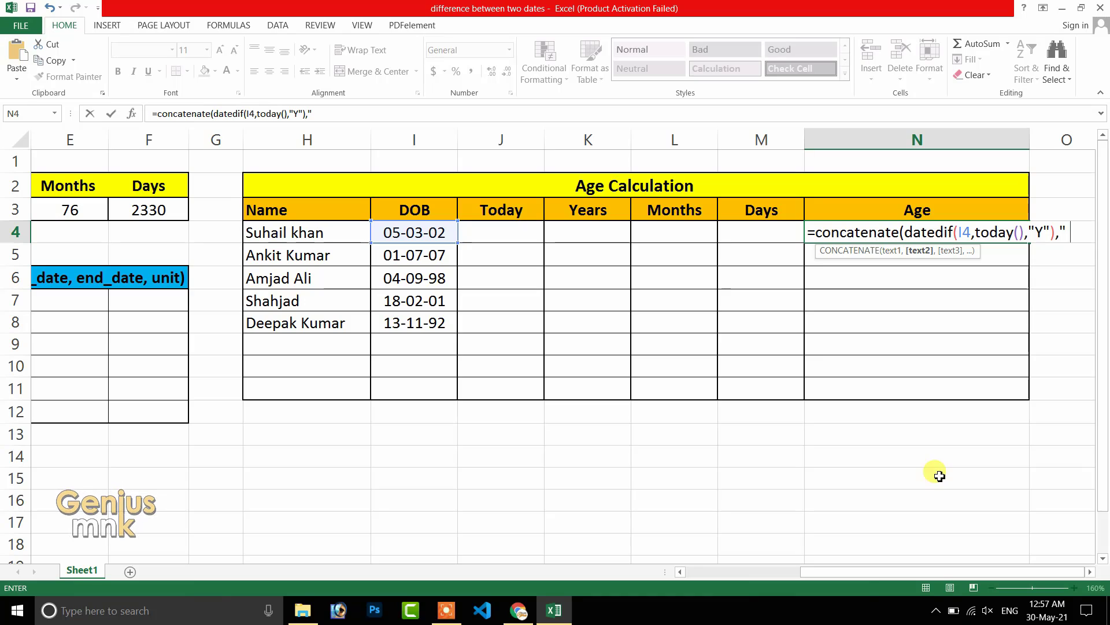
{"action": "type", "text": "ars"}
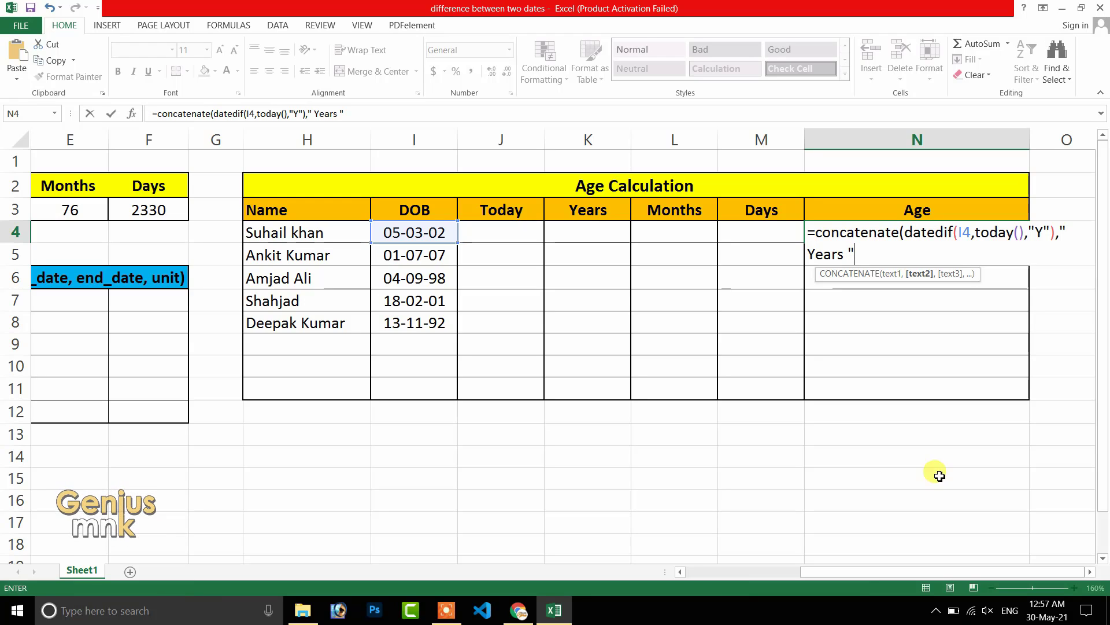
{"action": "key", "text": "alt"}
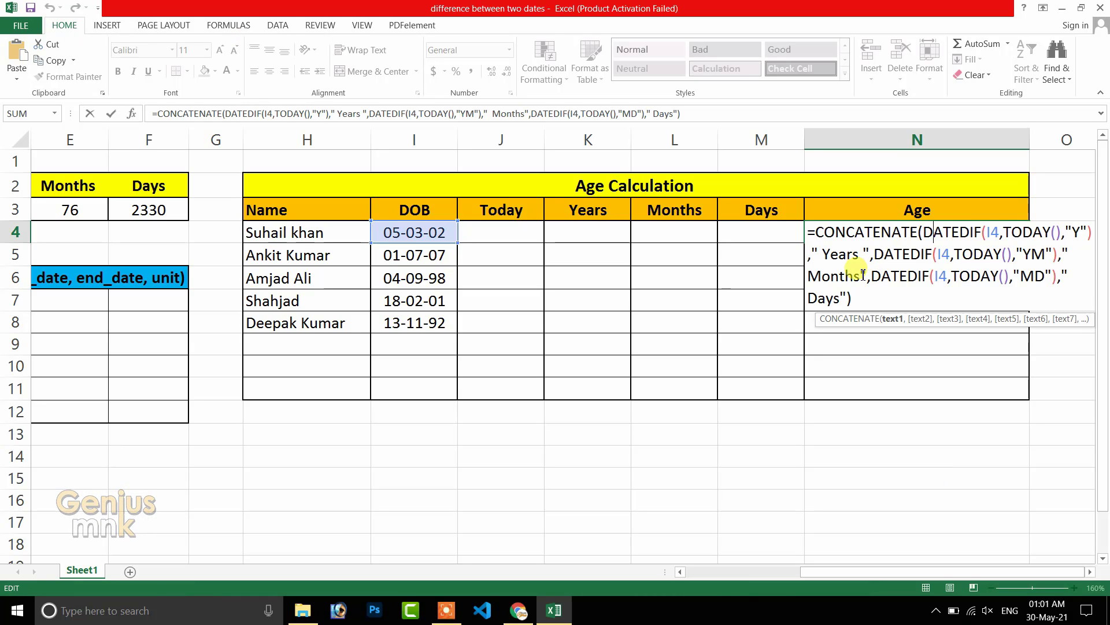
{"action": "key", "text": "Return"}
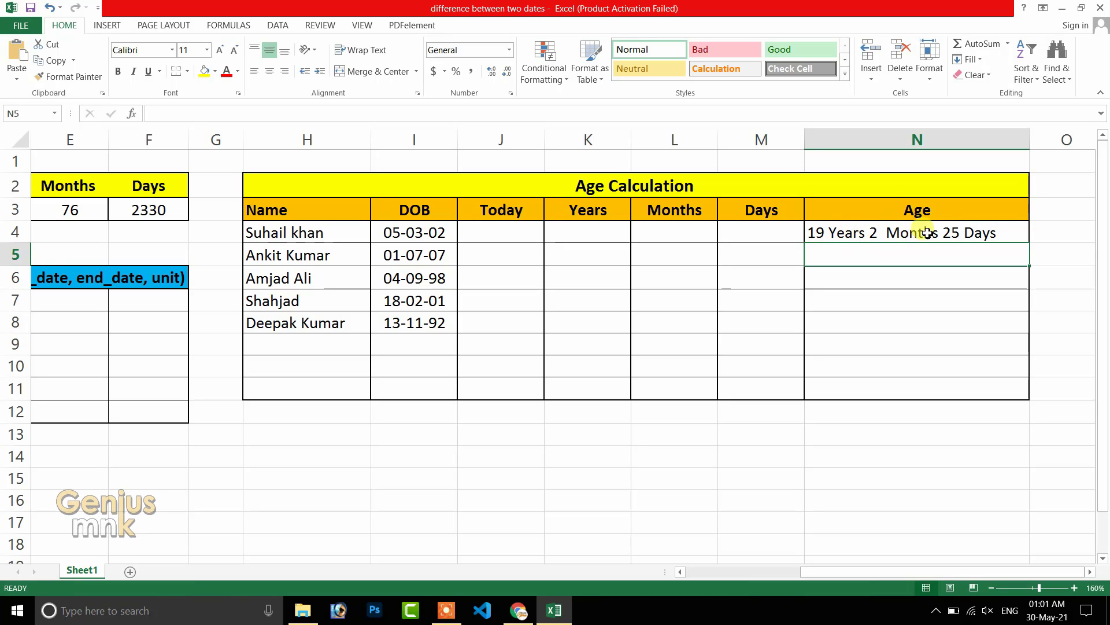
Step: Edit the N4 formula to add a comma after Years and after Months inside the quoted texts
{"action": "left_click", "coordinate": [855, 232]}
{"action": "double_click", "coordinate": [857, 232]}
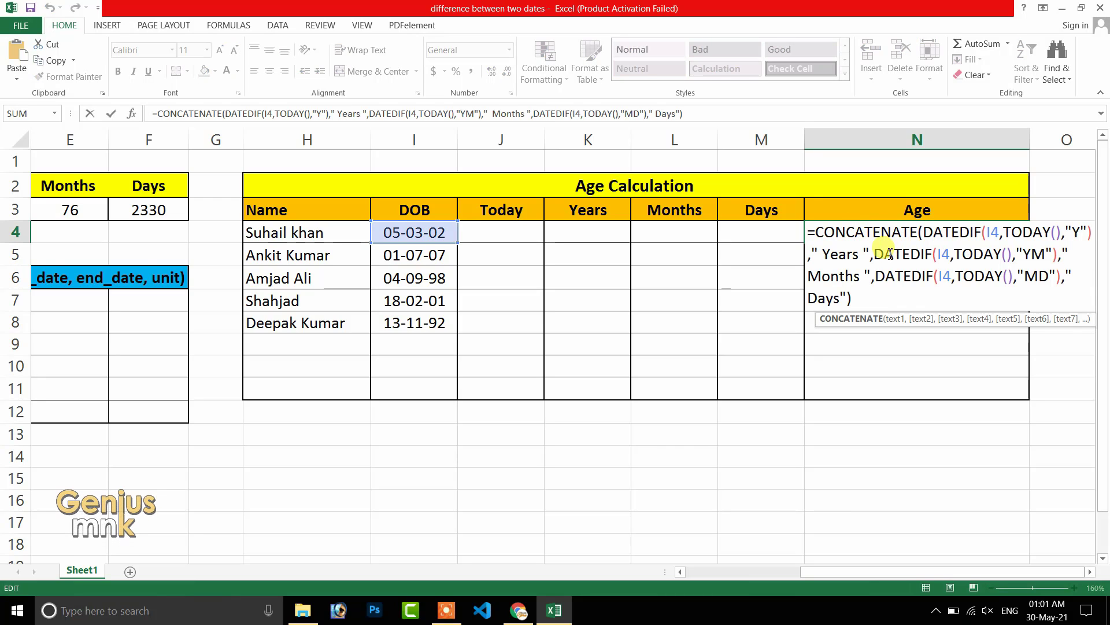
{"action": "left_click", "coordinate": [862, 253]}
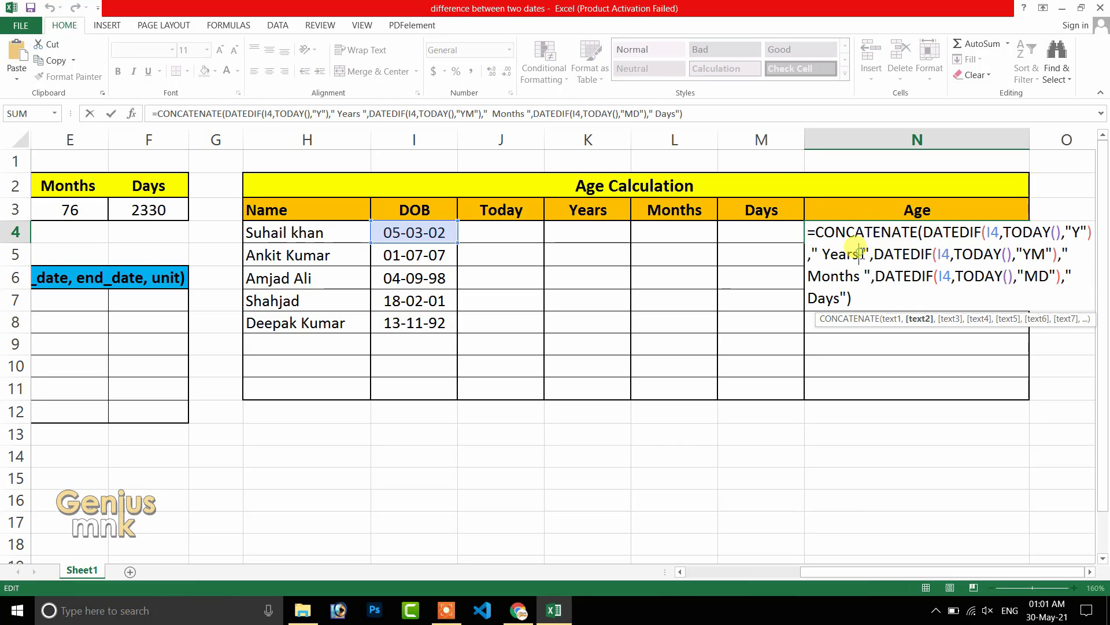
{"action": "type", "text": ","}
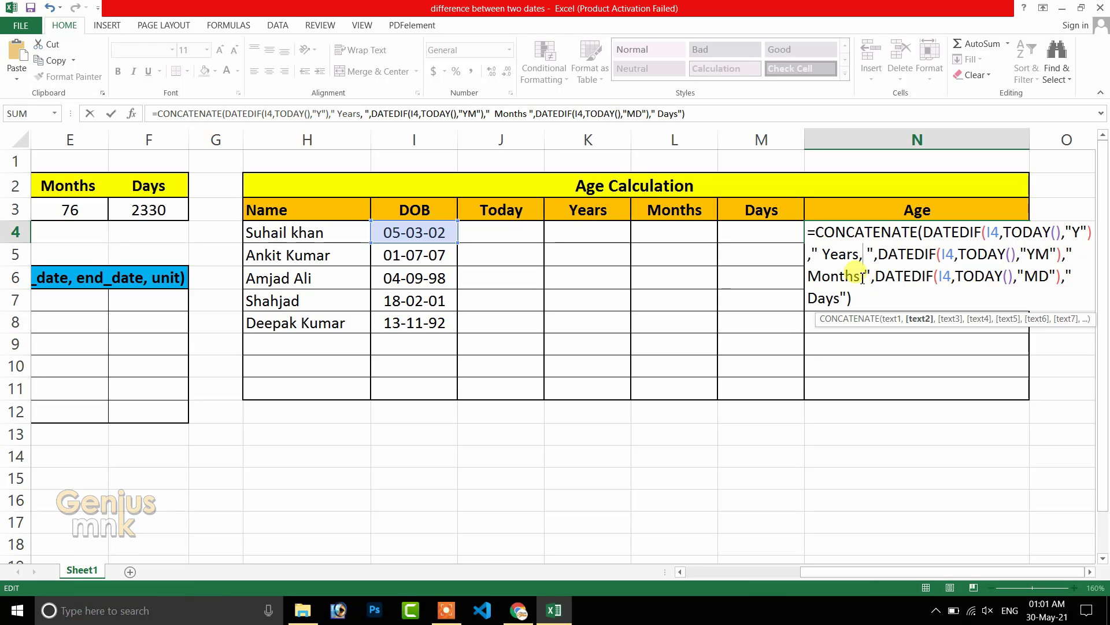
{"action": "left_click", "coordinate": [862, 277]}
{"action": "type", "text": ","}
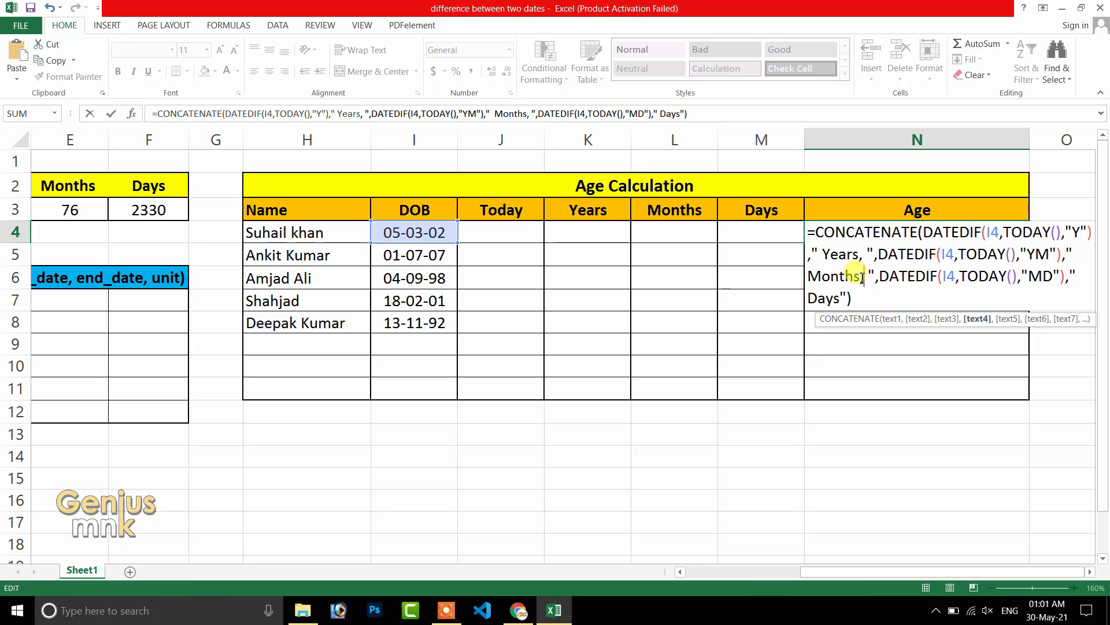
{"action": "key", "text": "Return"}
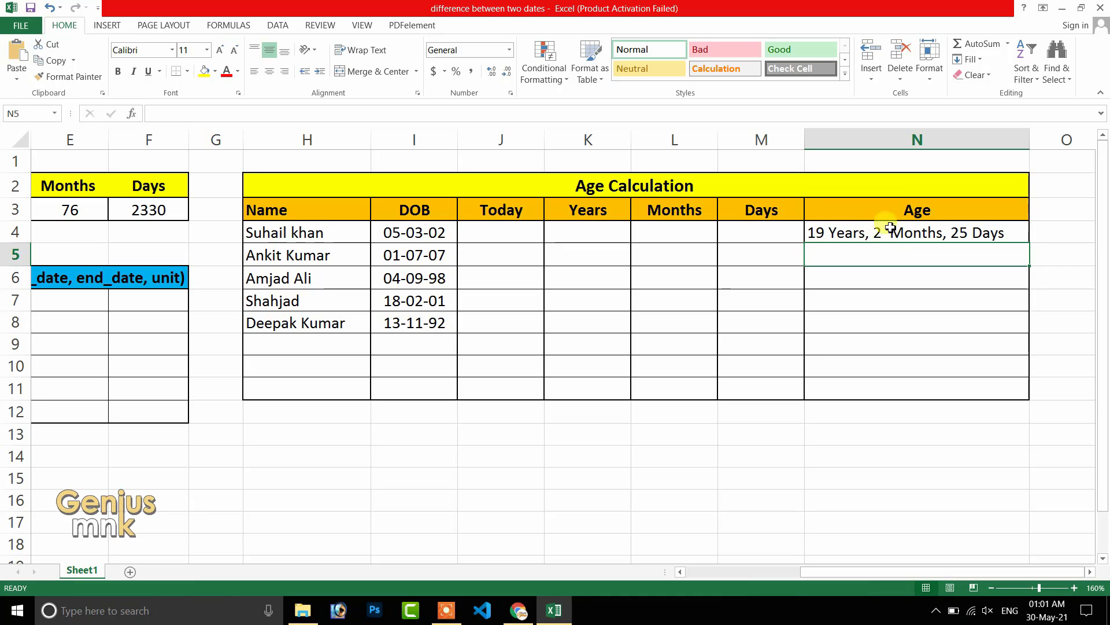
Step: Fill the comma-separated Age formula from cell N4 down to N8
{"action": "left_click", "coordinate": [884, 235]}
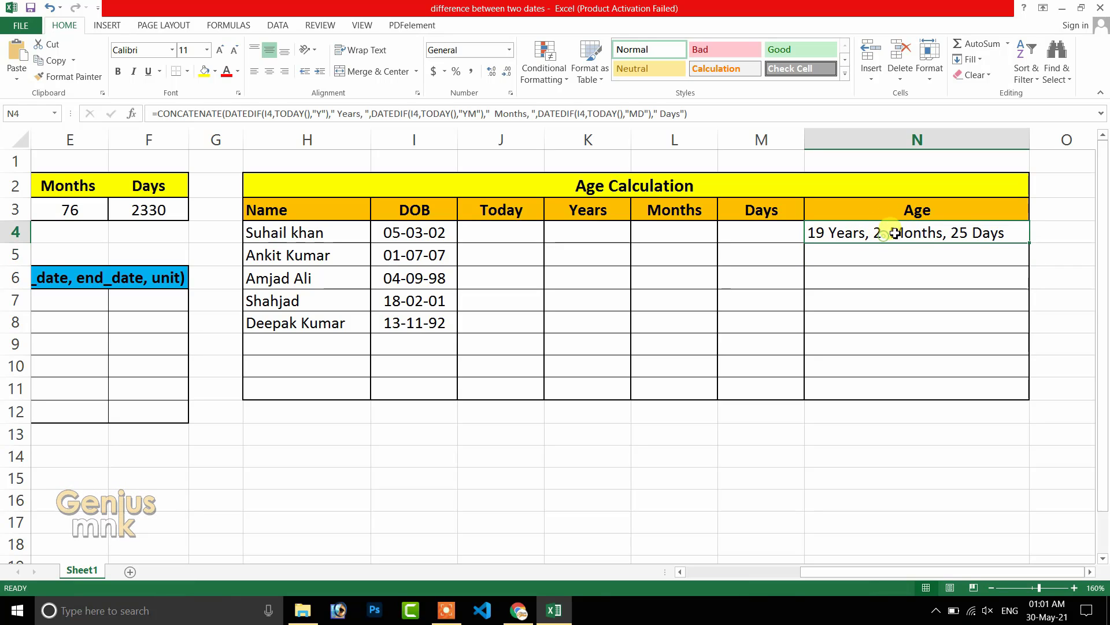
{"action": "double_click", "coordinate": [1031, 243]}
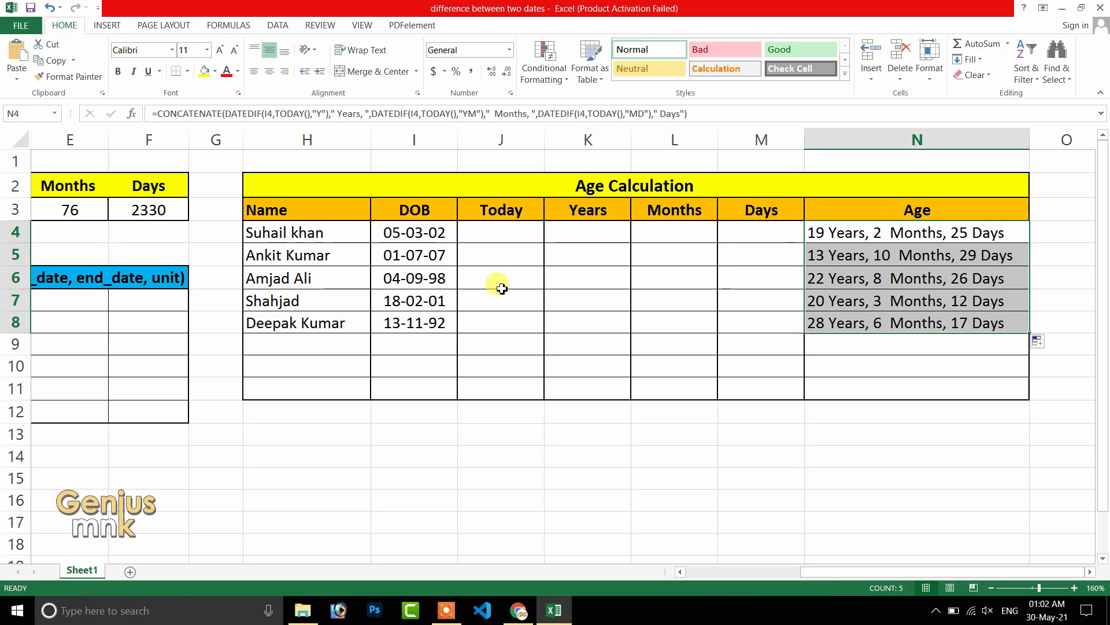